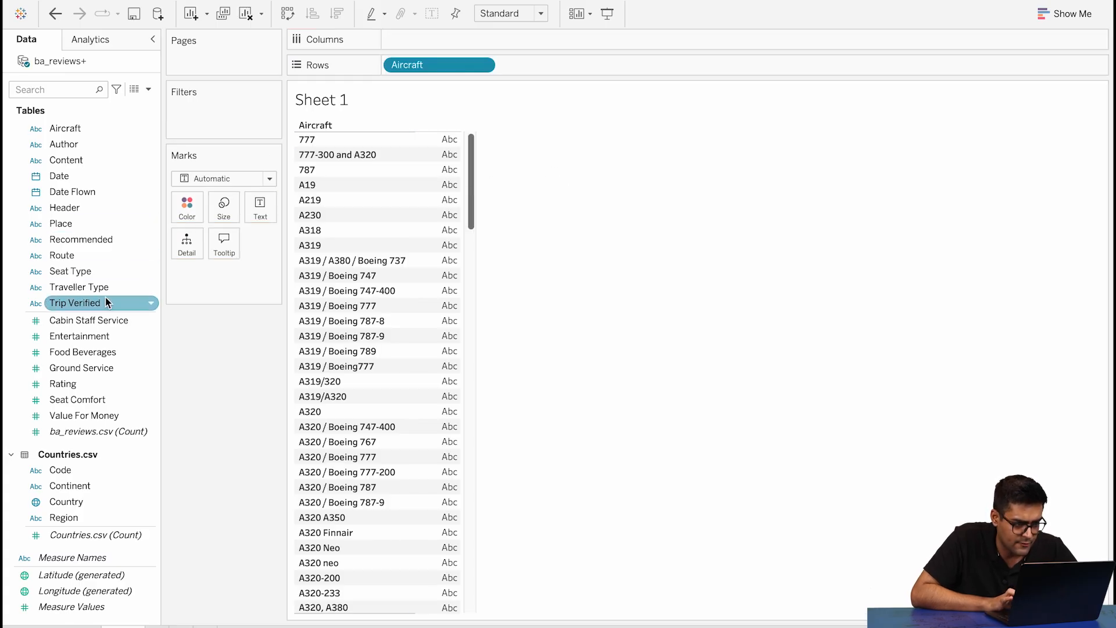
Add Rating to the columns and set its aggregation to Average for each Aircraft
mouse_move(63, 383)
left_mouse_down()
mouse_move(416, 57)
mouse_move(417, 39)
left_mouse_up()
left_click(483, 40)
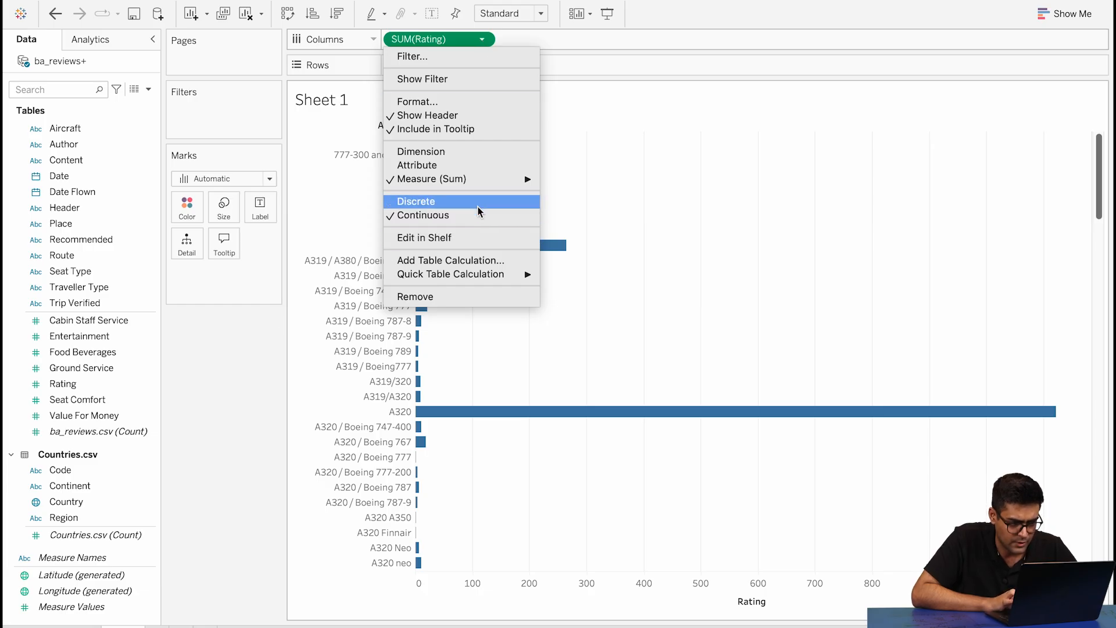
mouse_move(498, 181)
left_click(569, 193)
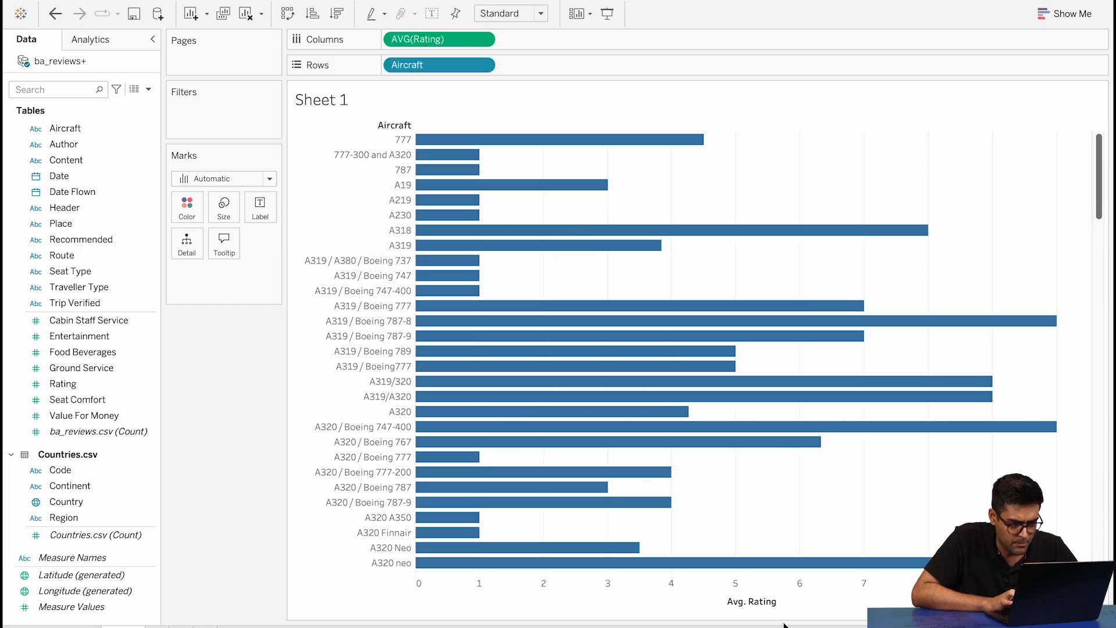
Sort the aircraft bars in descending order of average rating and show labels on all marks
left_click(786, 603)
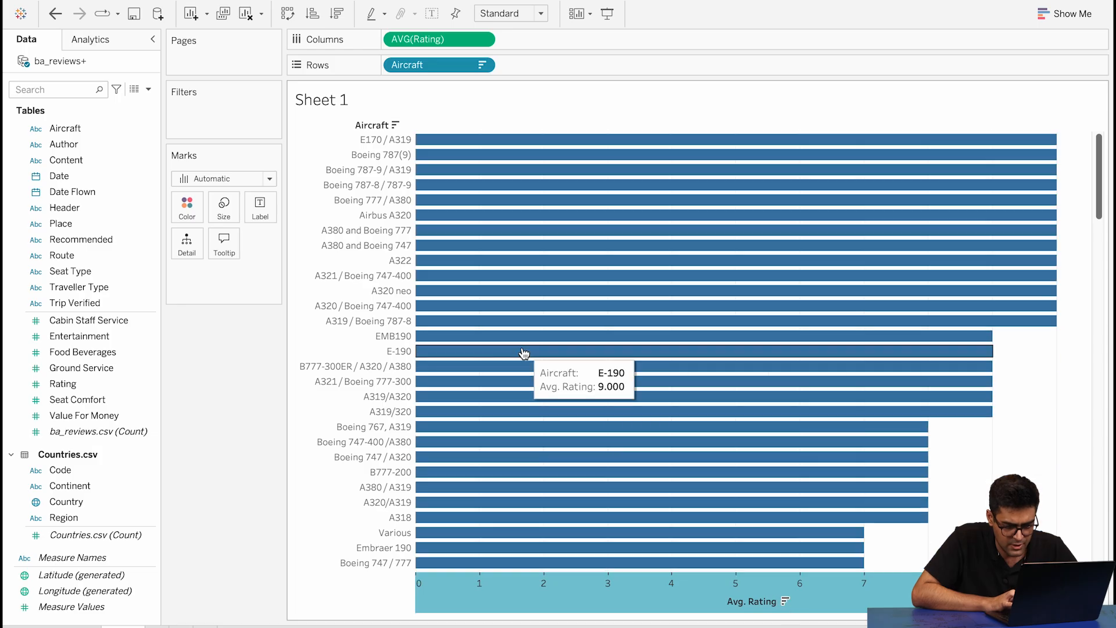
left_click(260, 215)
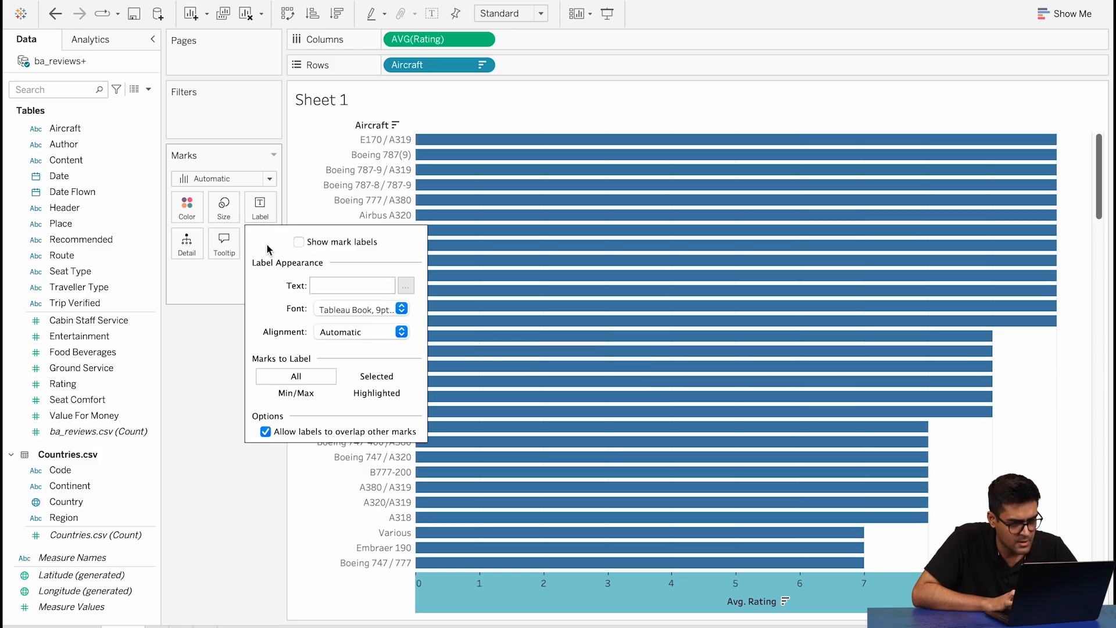
left_click(298, 242)
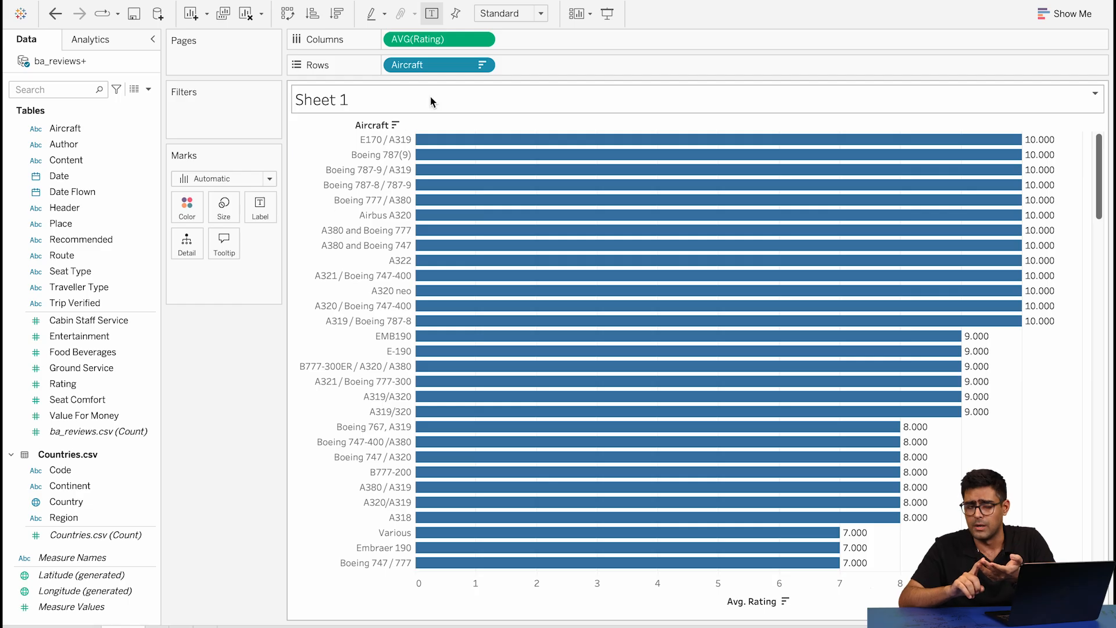
Remove the average rating from the columns and start a calculated field named "Minimum Of Average Rating"
left_click_drag(461, 47, 247, 368)
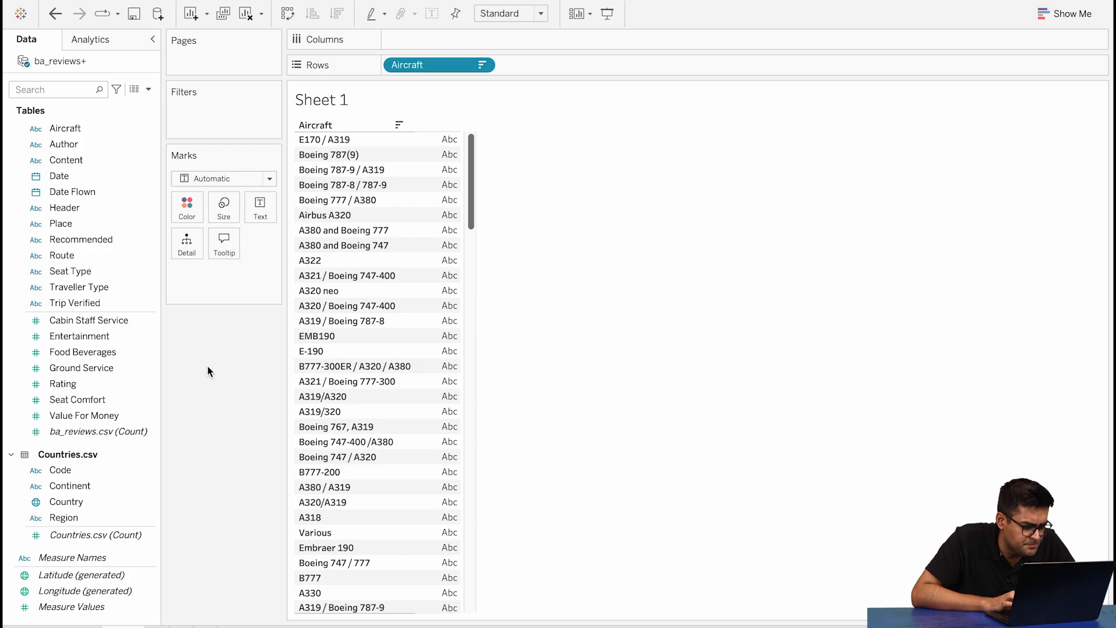
left_click(149, 89)
left_click(133, 106)
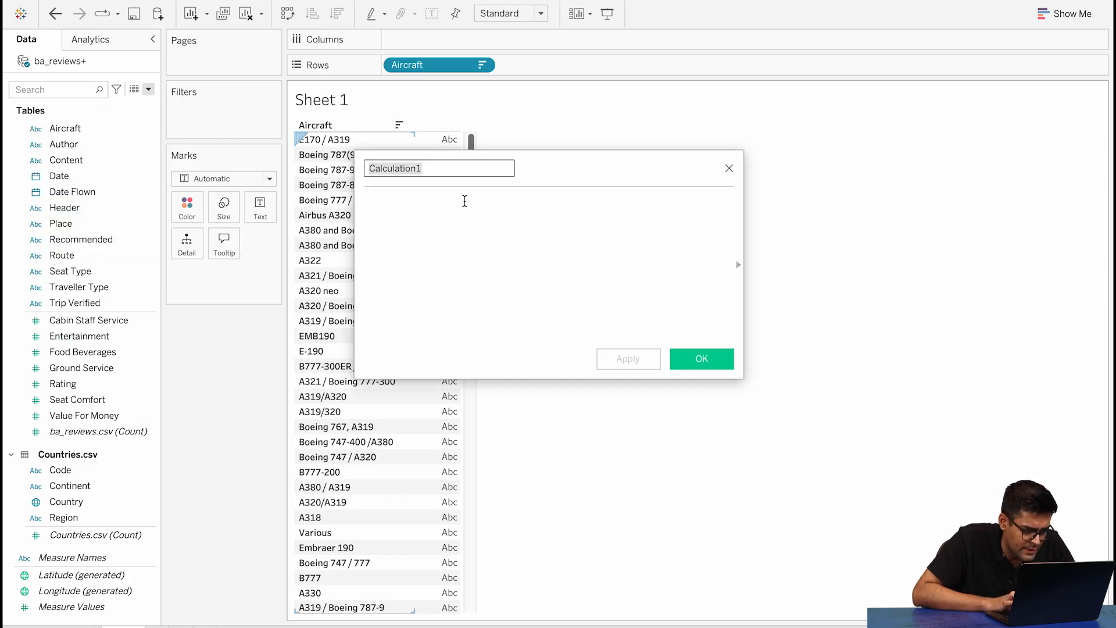
type("MIN")
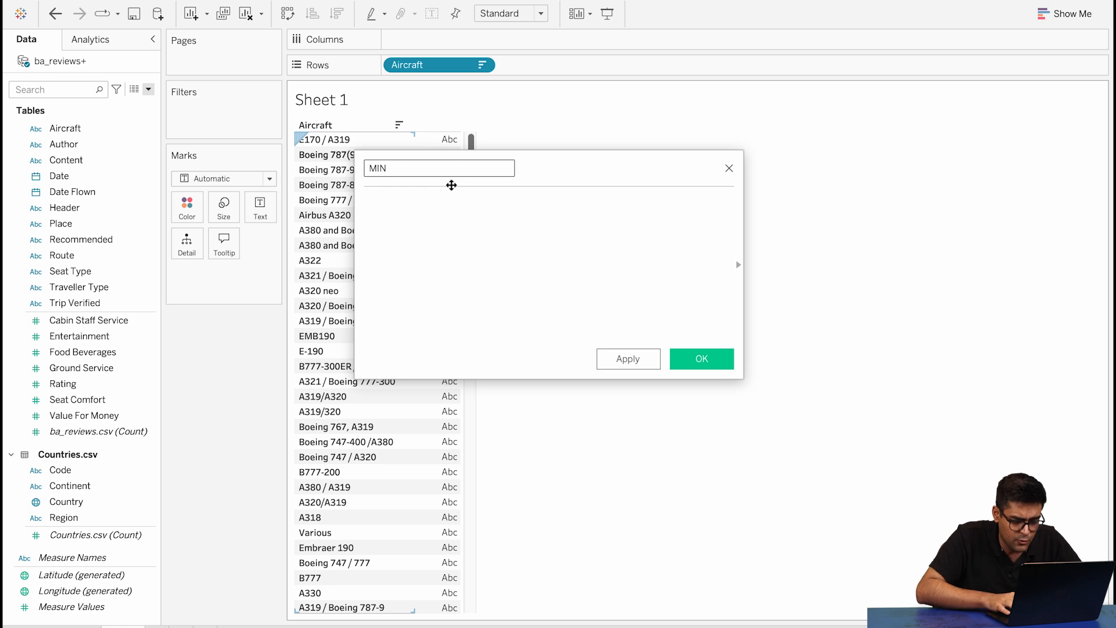
type("imum Of Average Rating")
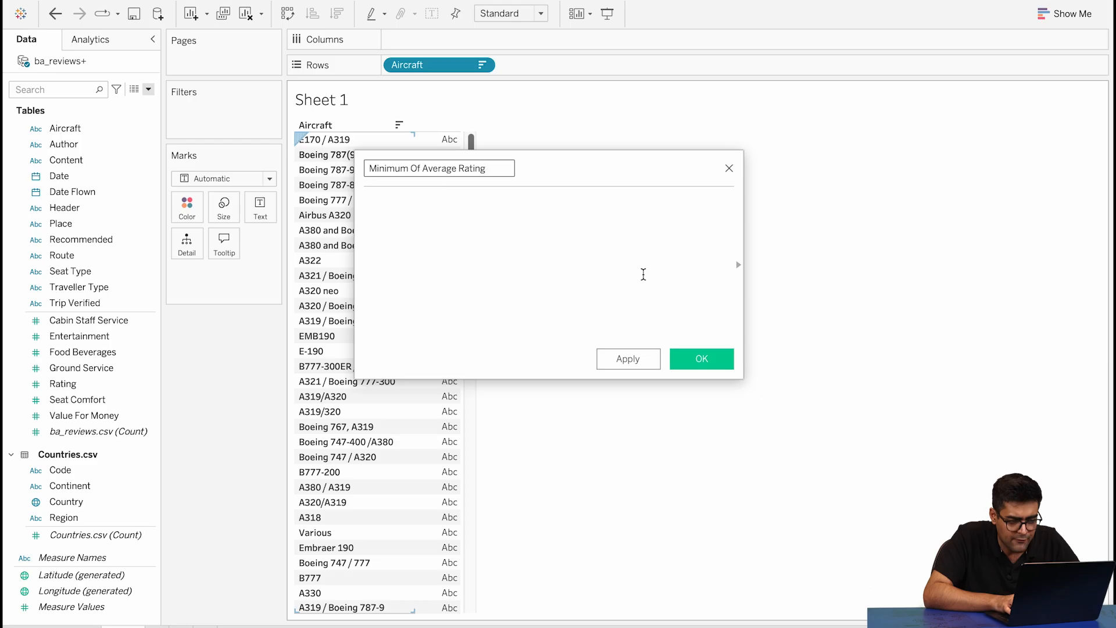
Enter the formula MIN([Rating]) for the minimum field and save the calculation
left_click(520, 209)
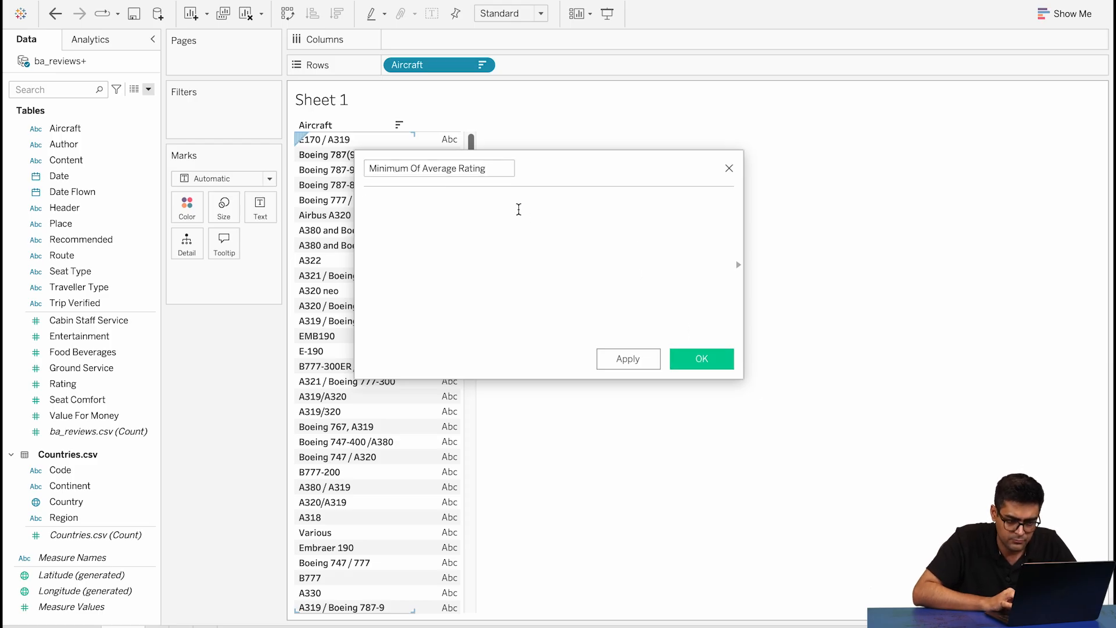
type("MIN")
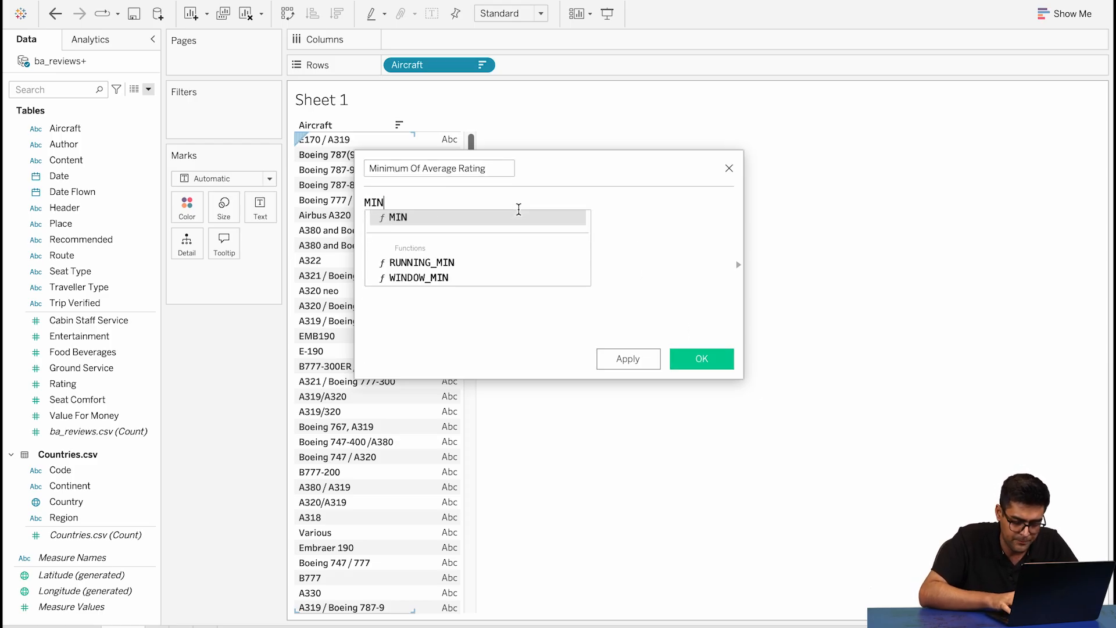
key("Return")
type("Rat")
key("Return")
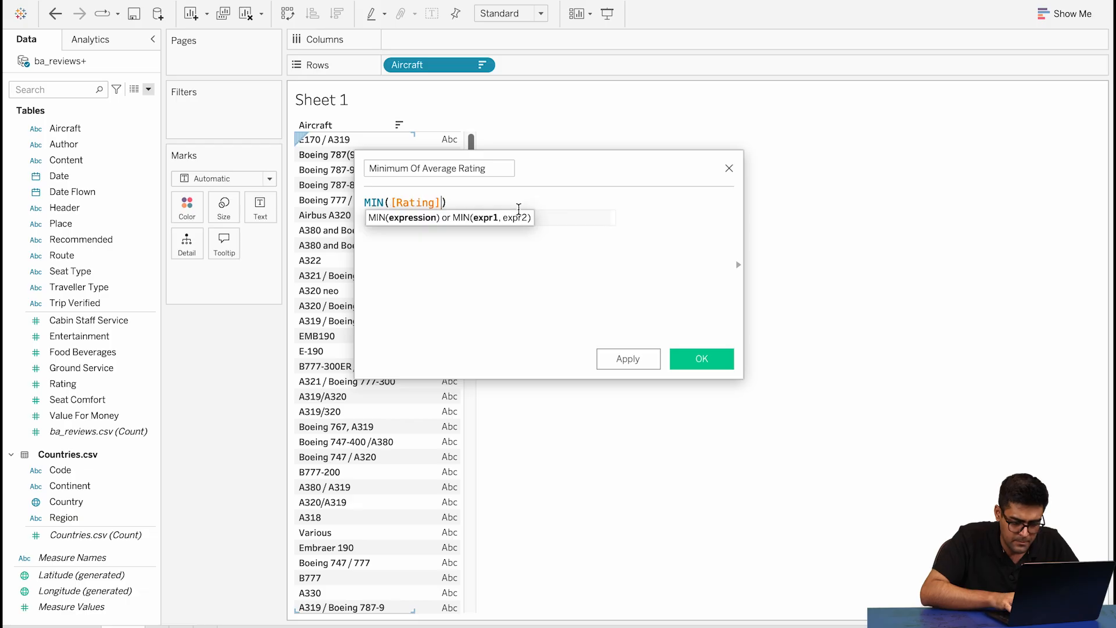
left_click(689, 363)
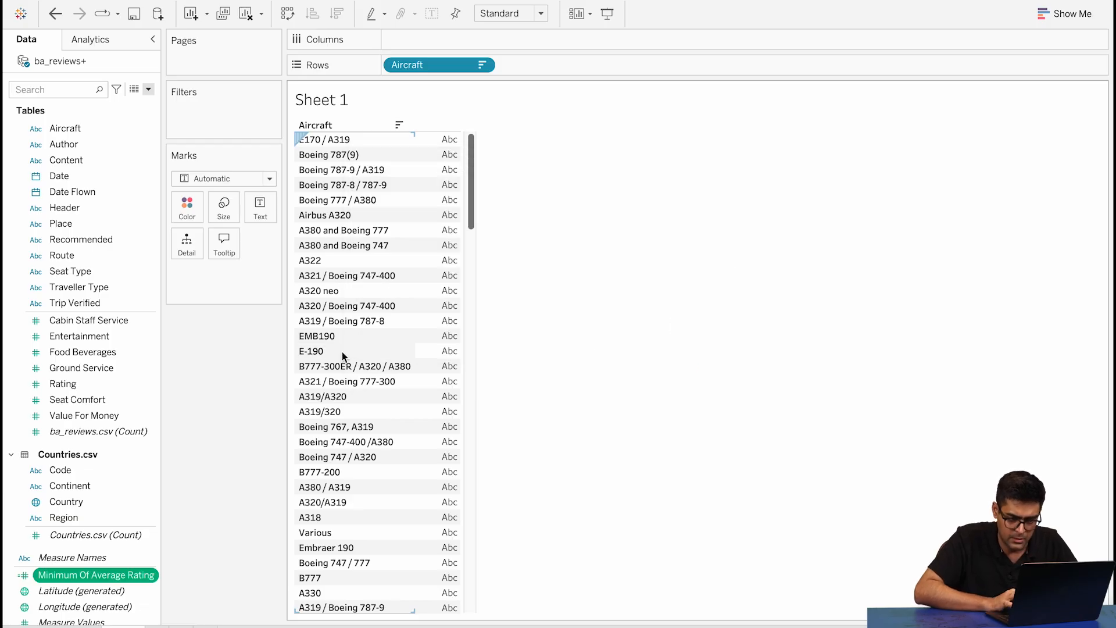
Start another calculated field and name it "Max of Average Rating"
left_click(152, 92)
left_click(138, 110)
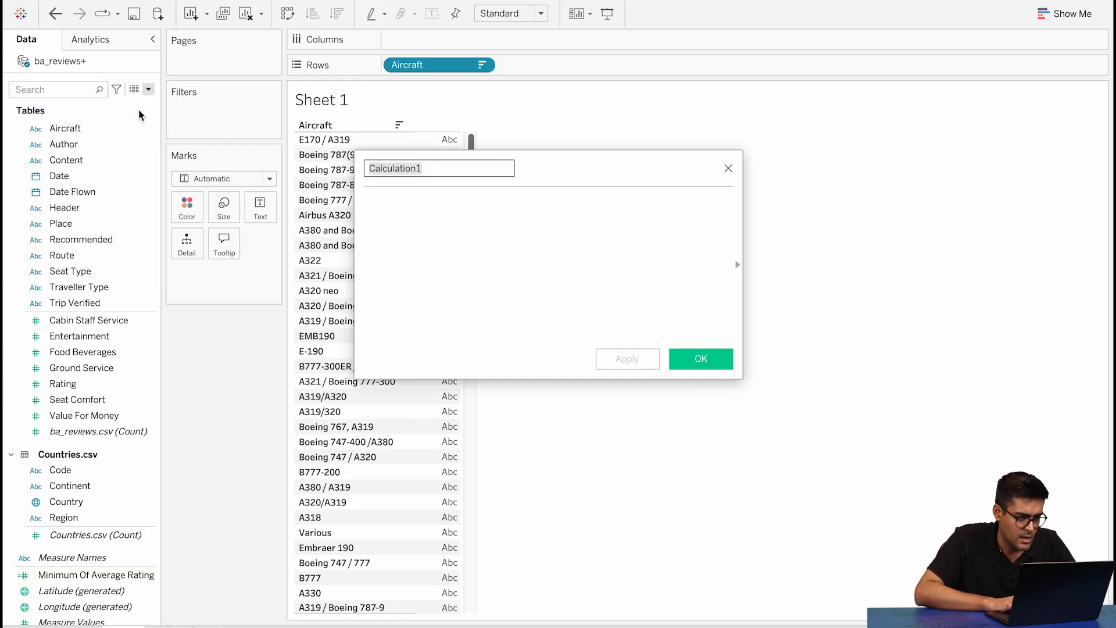
type("M")
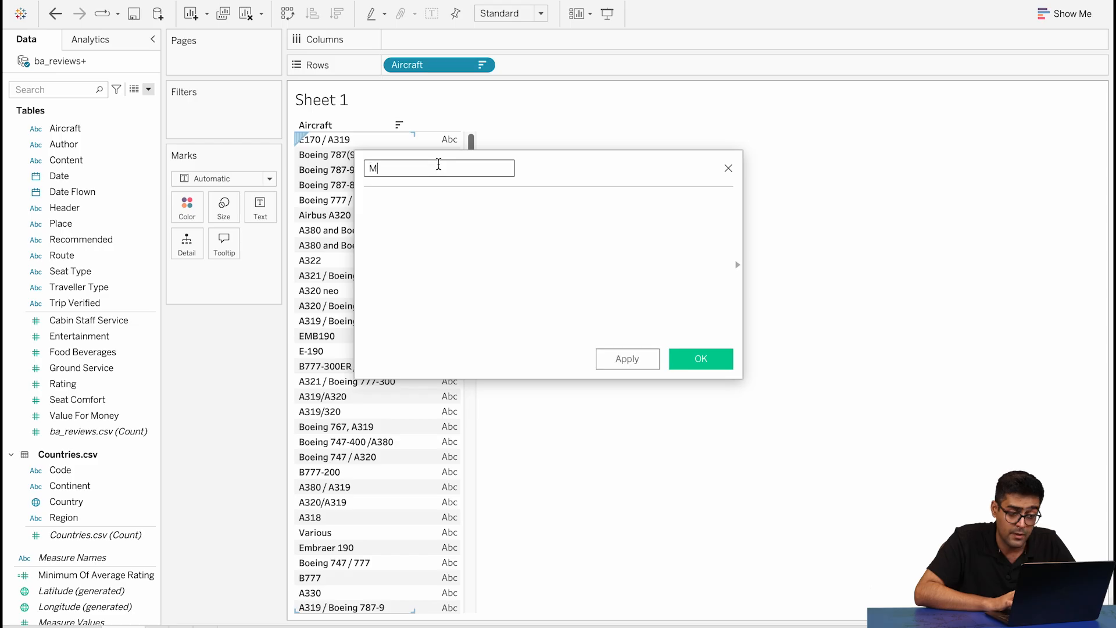
type("Ax of")
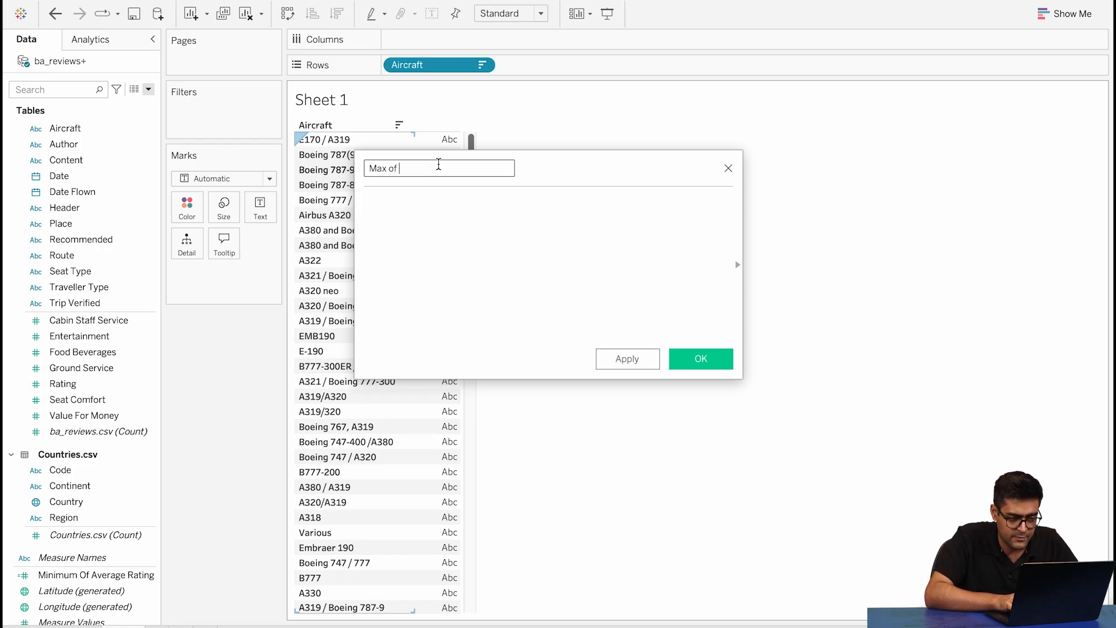
type(" Average Rating")
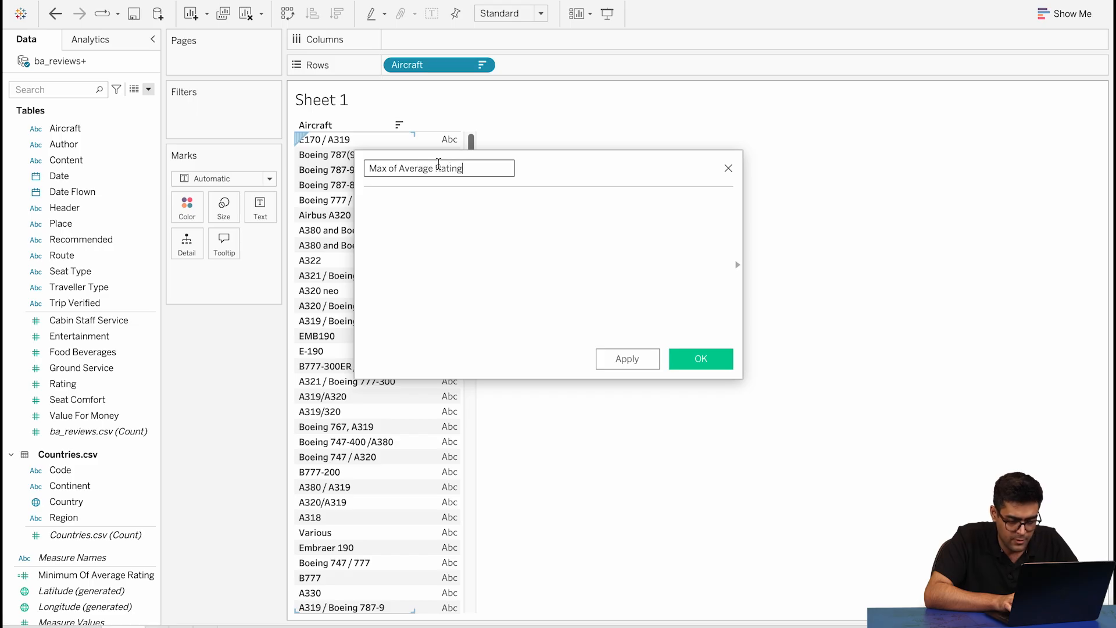
Enter the formula MAX([Rating]) for the maximum field and save the calculation
left_click(437, 202)
type("M")
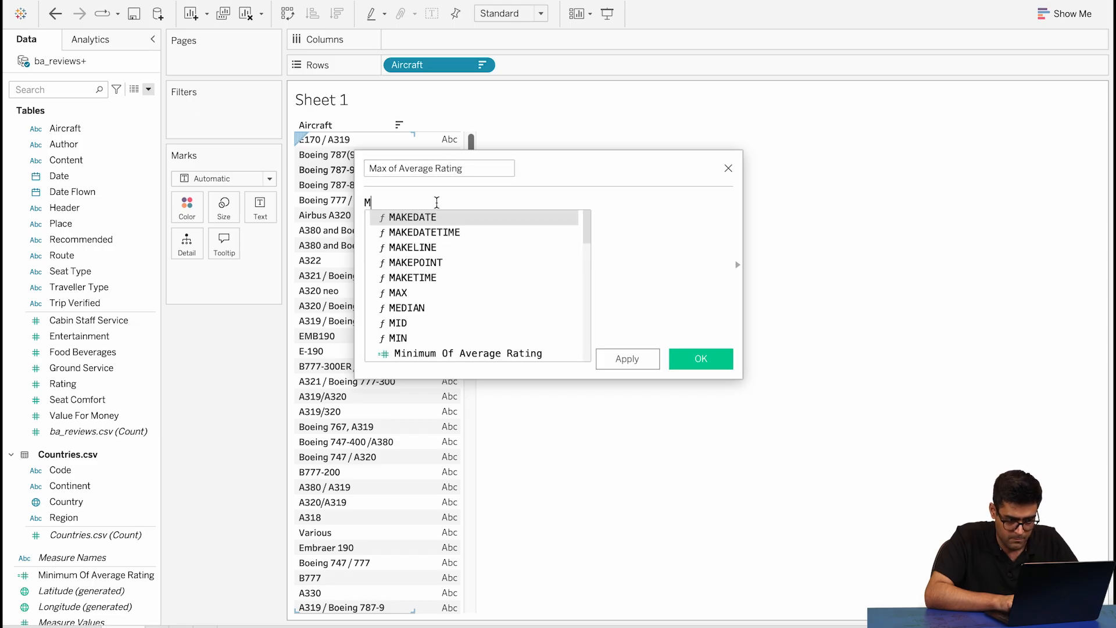
type("AX([Ratin")
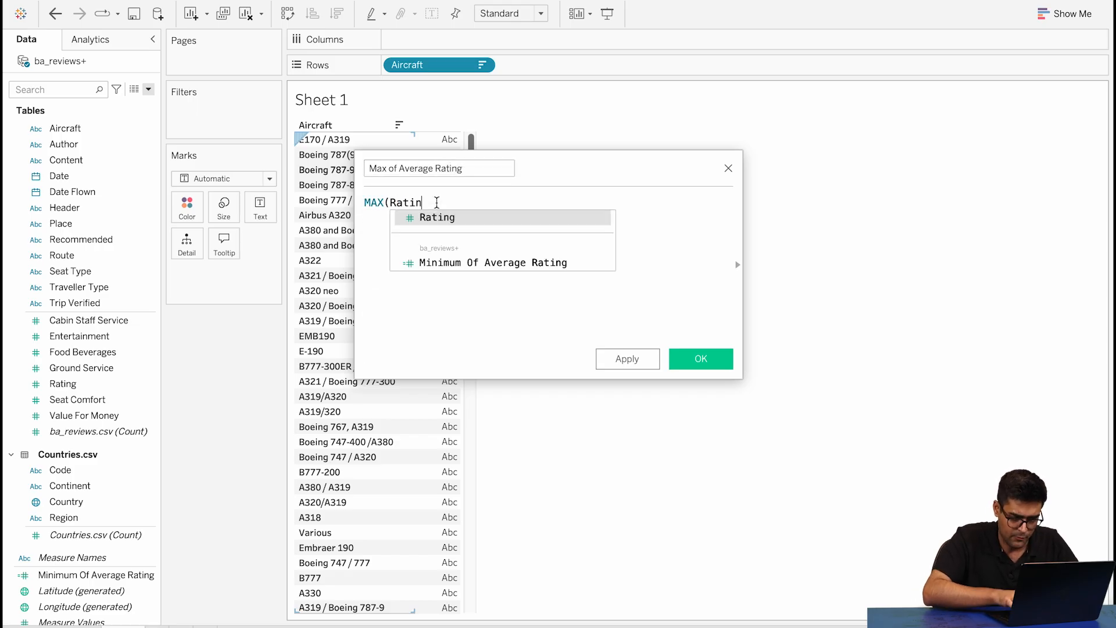
key("Return")
type(")")
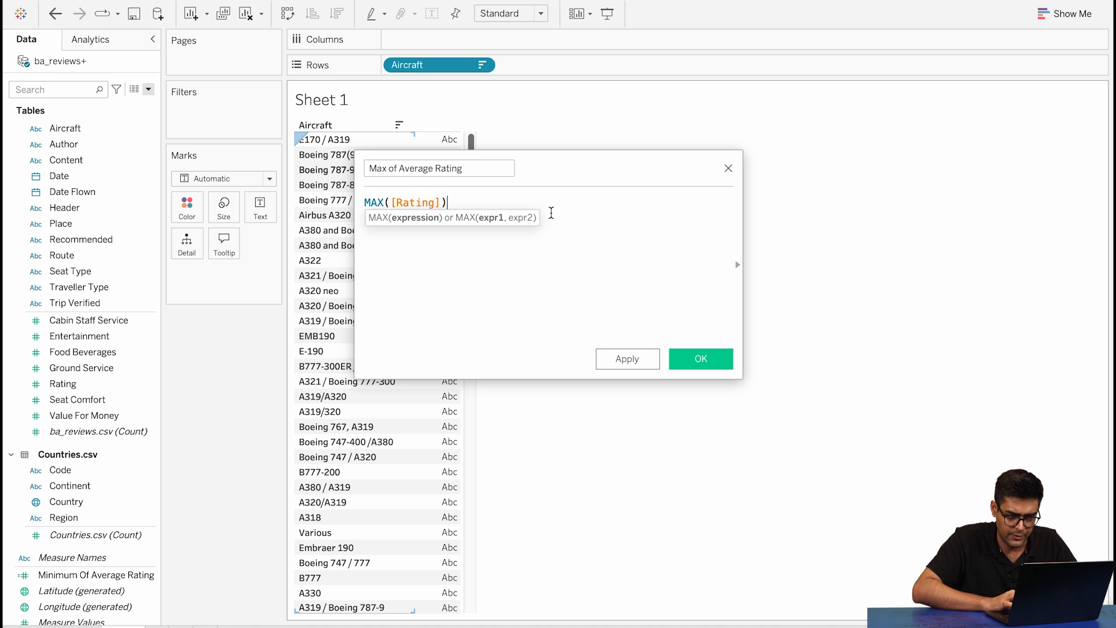
left_click(685, 356)
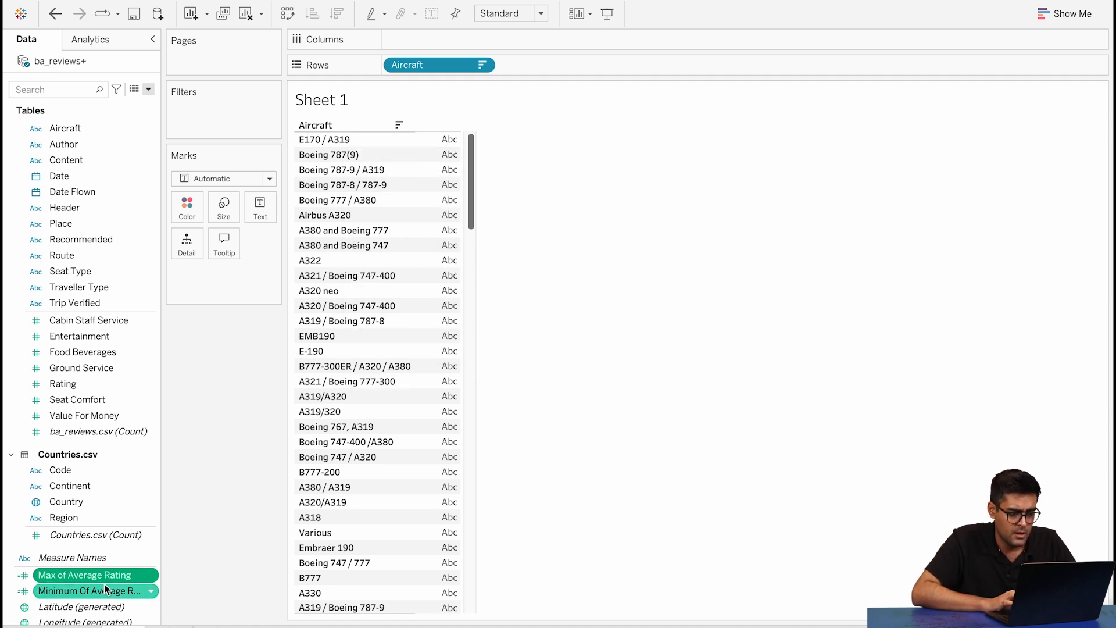
Place Measure Names on the columns and show Measure Values as text for each aircraft
scroll(104, 582, "down", 1)
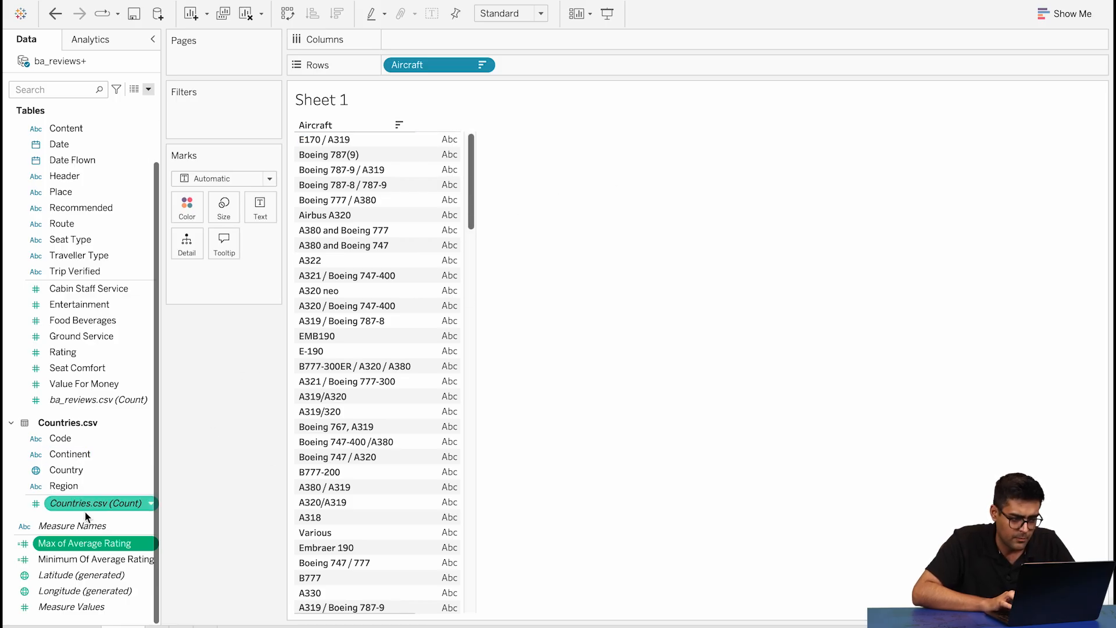
left_click_drag(85, 530, 444, 44)
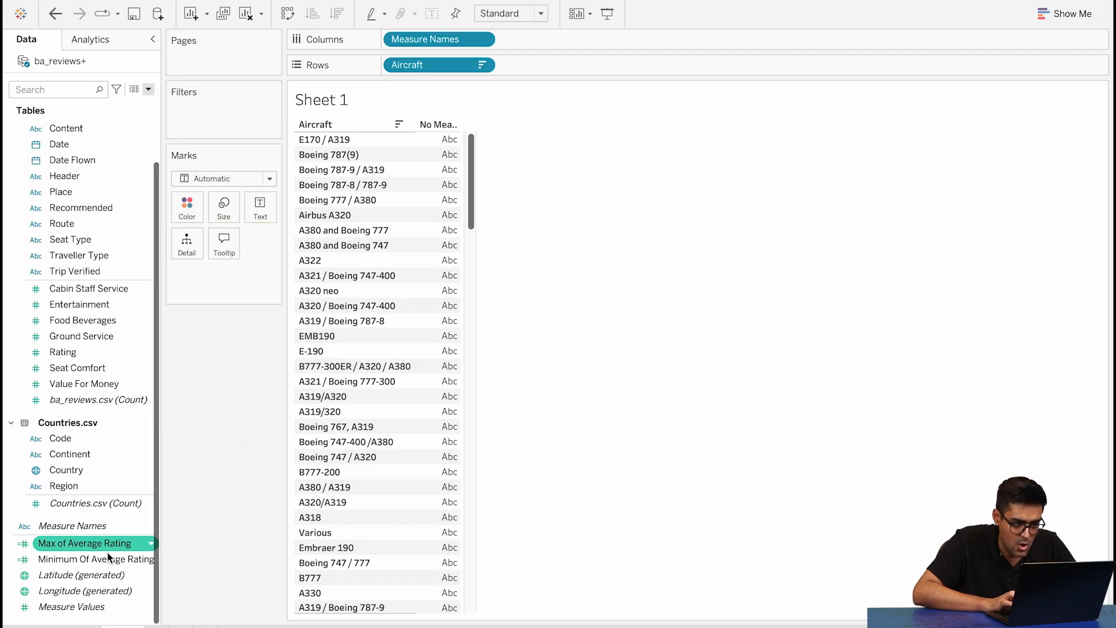
left_click(85, 608)
left_click_drag(86, 608, 264, 203)
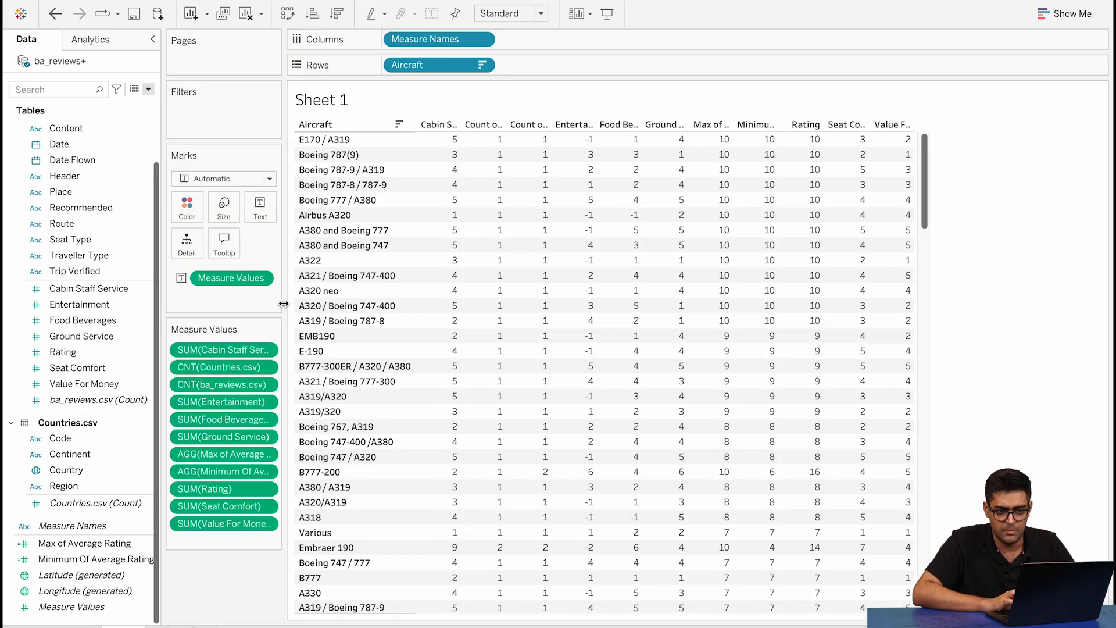
Widen the area holding the measure values and remove Value For Money and Seat Comfort from them
left_click_drag(284, 305, 391, 309)
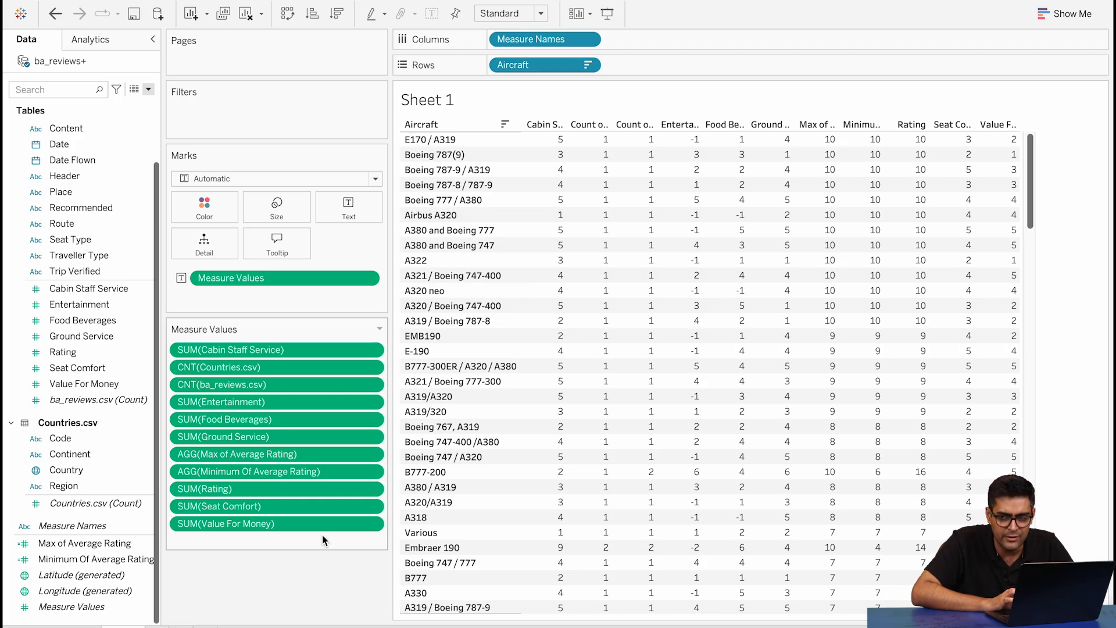
left_click(373, 525)
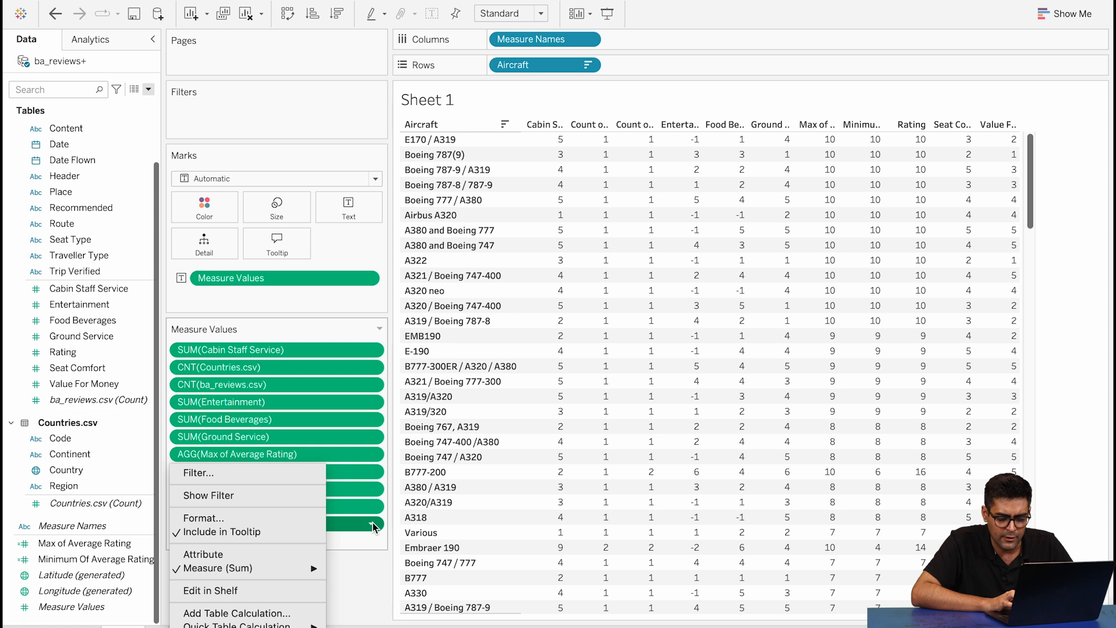
left_click(250, 627)
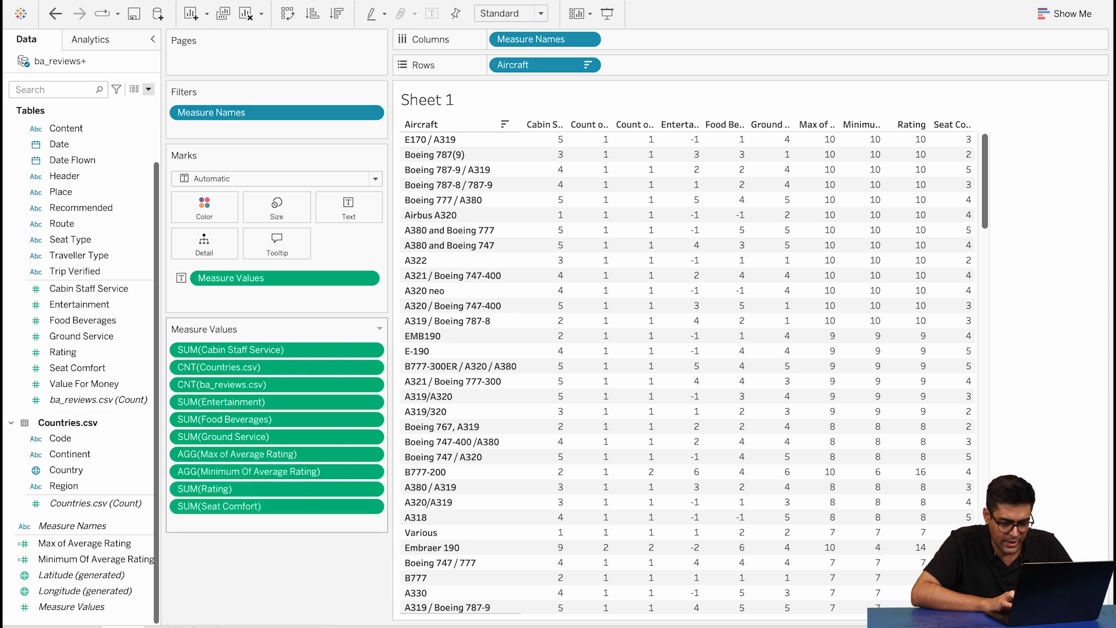
left_click(372, 507)
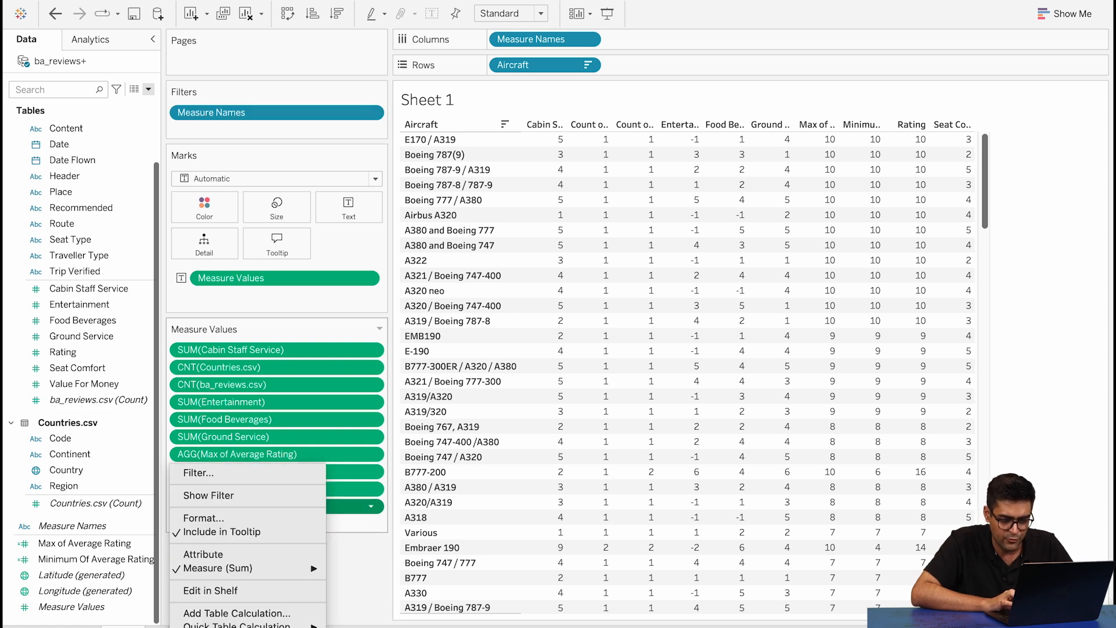
left_click(250, 627)
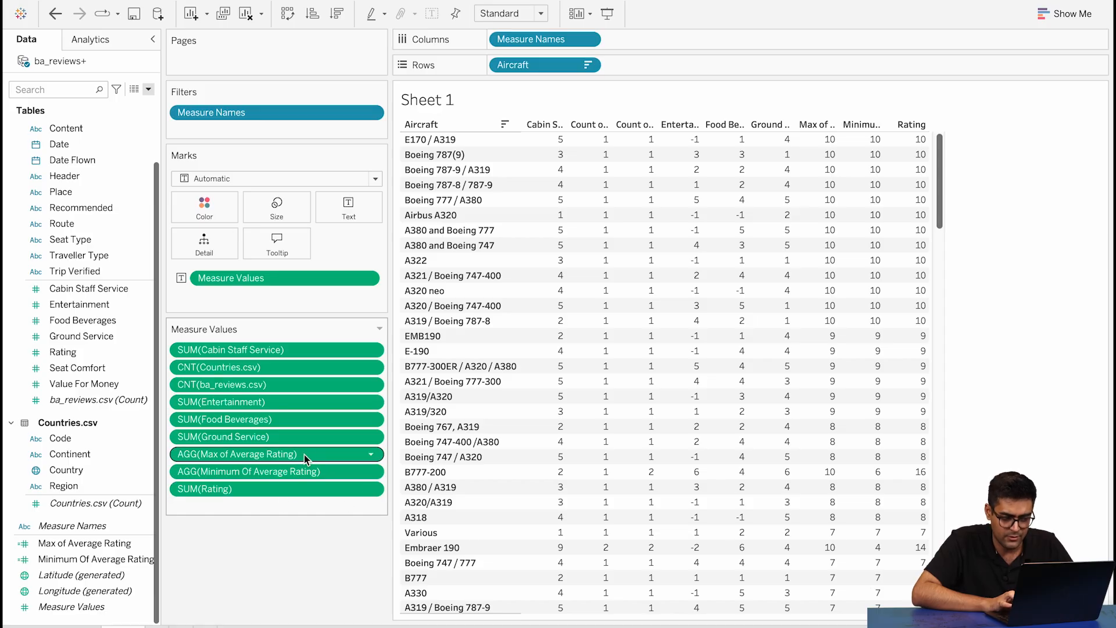
Remove Ground Service, Food Beverages, Entertainment and the ba_reviews.csv and Countries.csv counts from the measure values
left_click(371, 439)
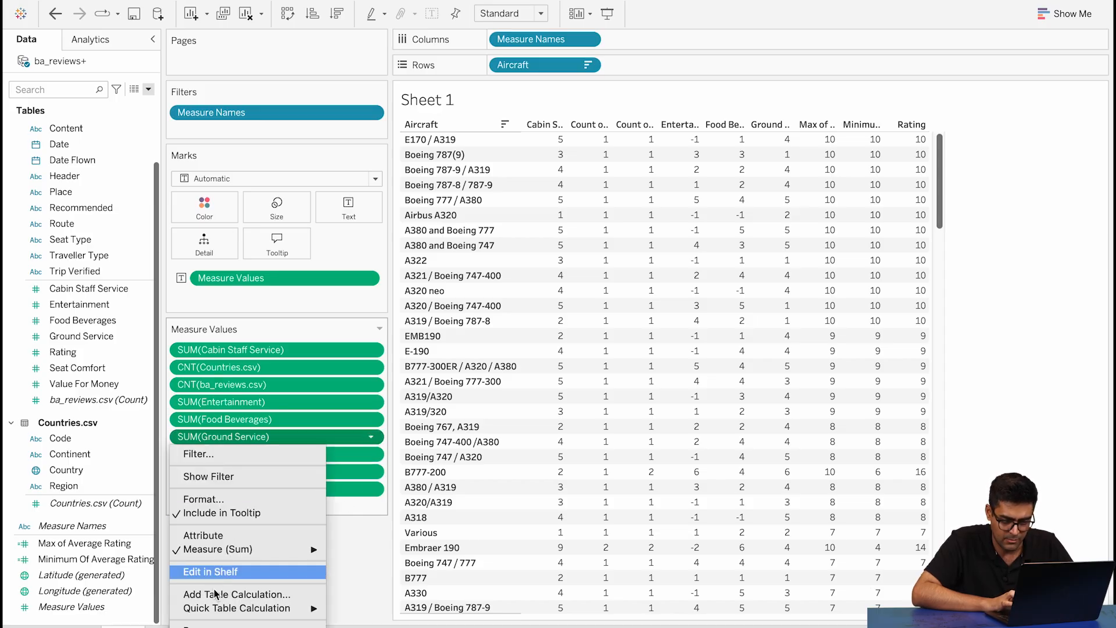
left_click(217, 625)
left_click(370, 419)
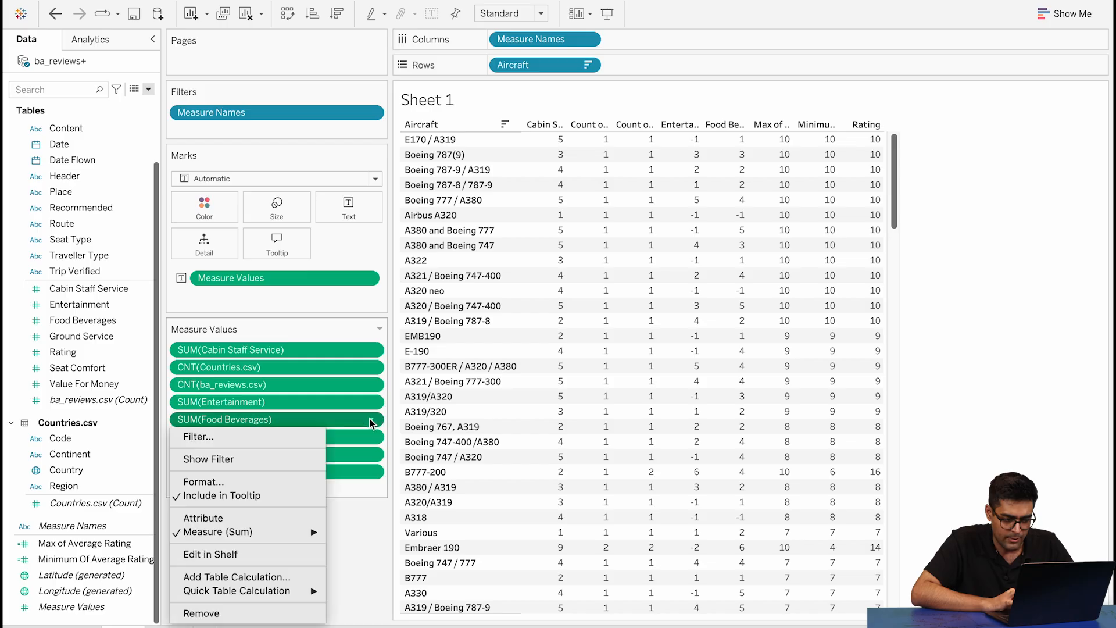
left_click(224, 614)
left_click(370, 402)
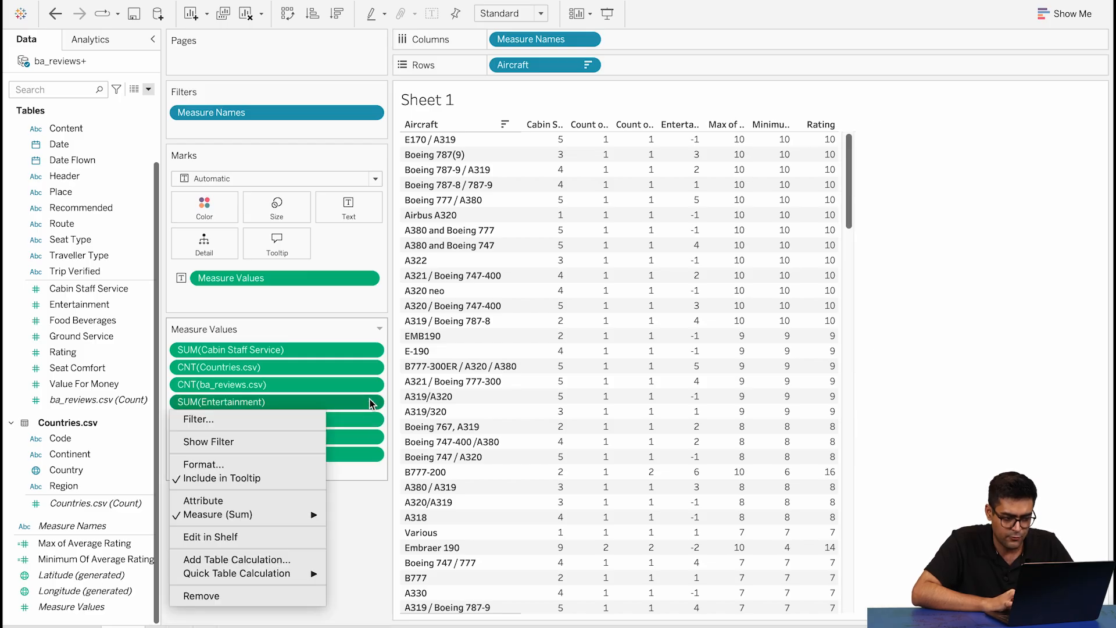
left_click(246, 597)
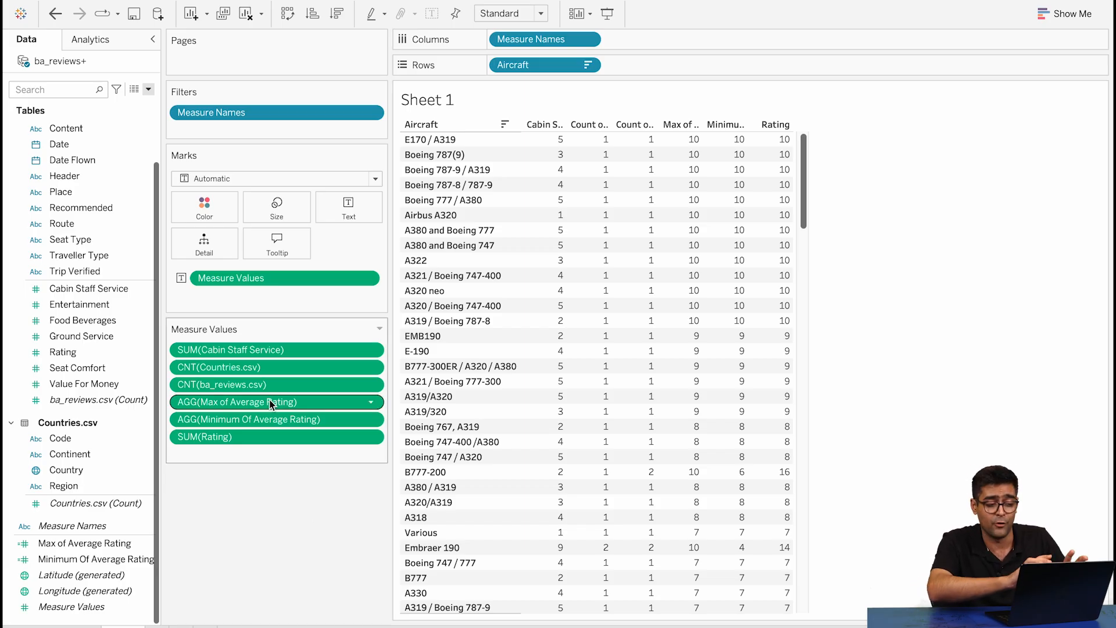
left_click_drag(285, 385, 280, 518)
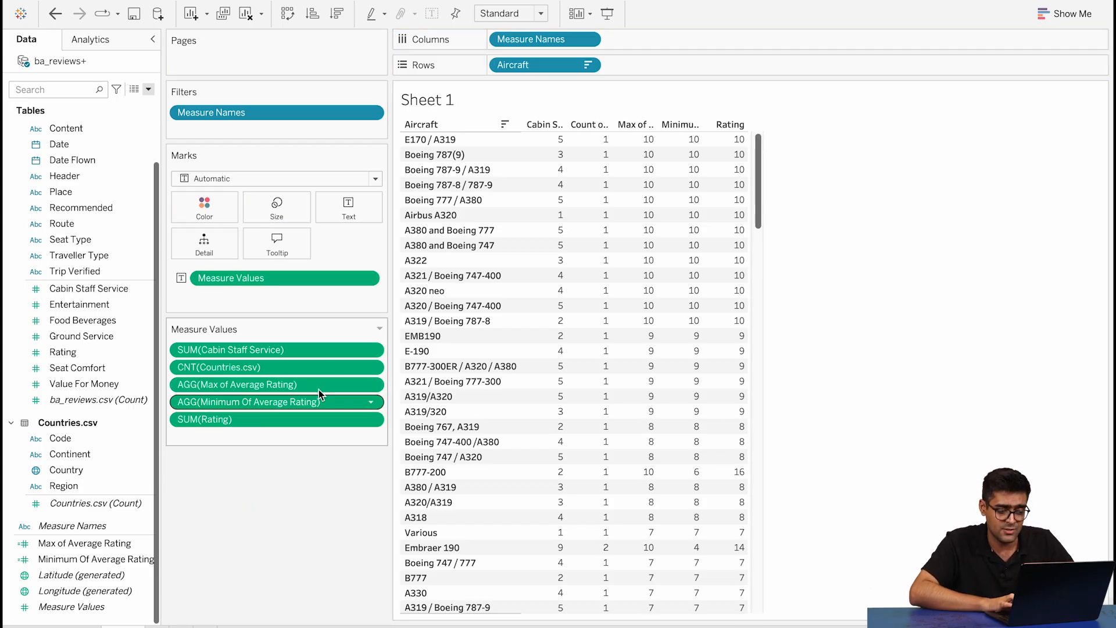
left_click_drag(337, 364, 337, 523)
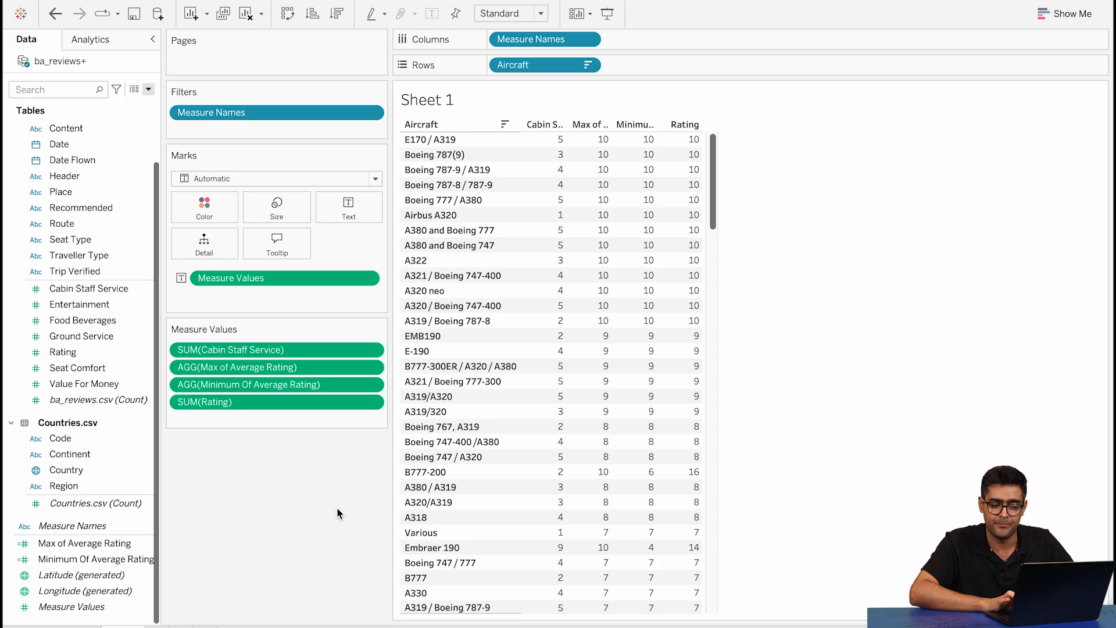
Remove Cabin Staff Service from the measure values and move Rating ahead of the maximum and minimum measures
left_click_drag(320, 352, 331, 505)
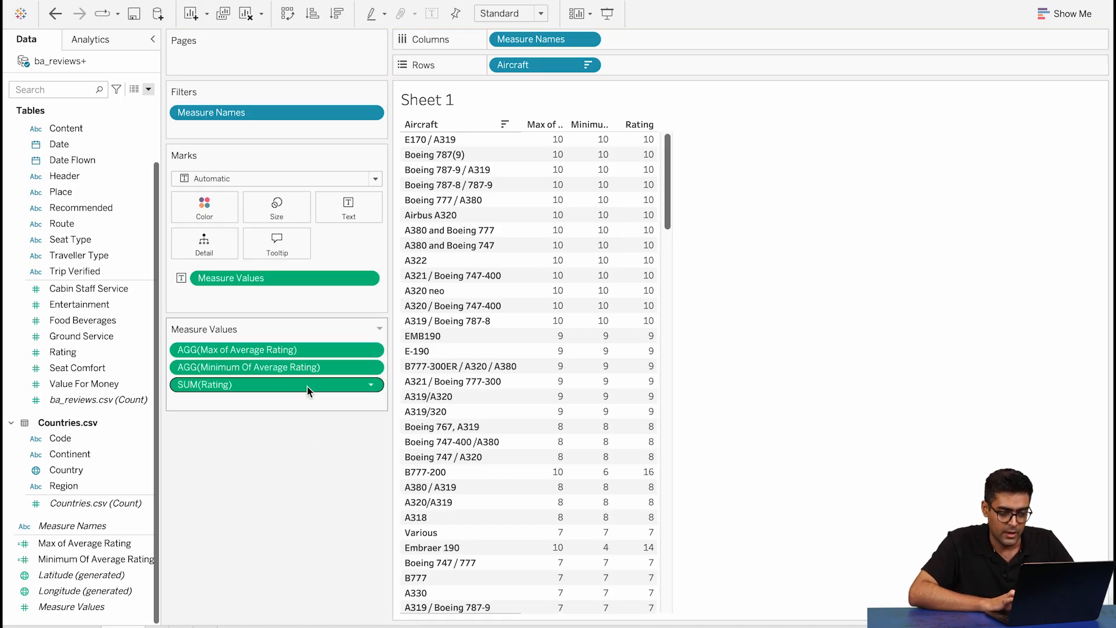
left_click_drag(306, 392, 312, 343)
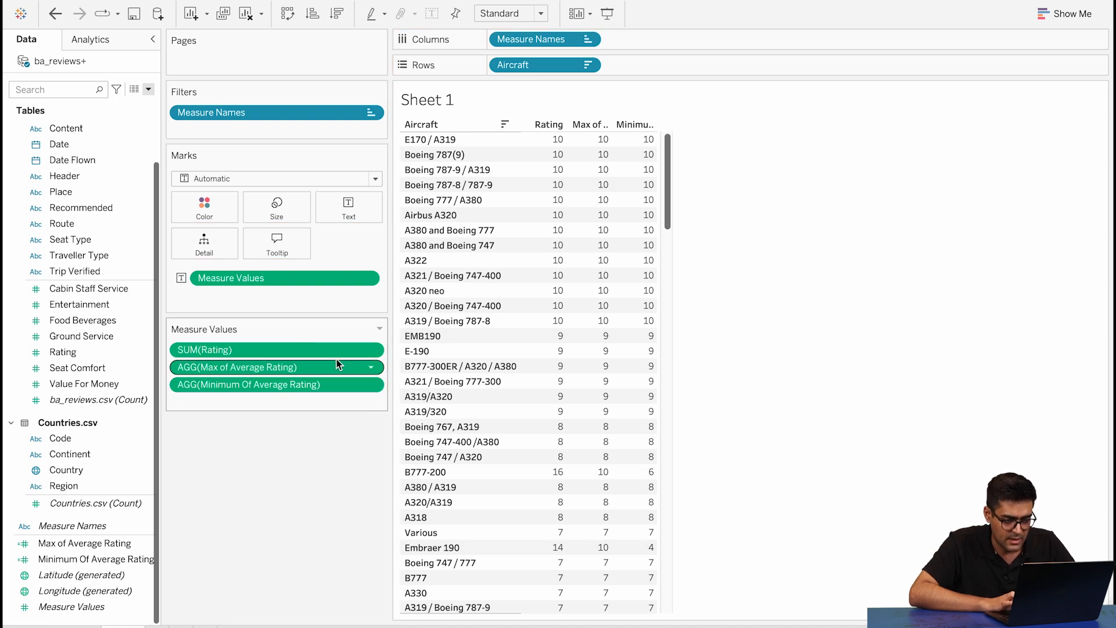
Change the aggregation of the Rating measure in the measure values to Average
left_click(371, 351)
mouse_move(264, 463)
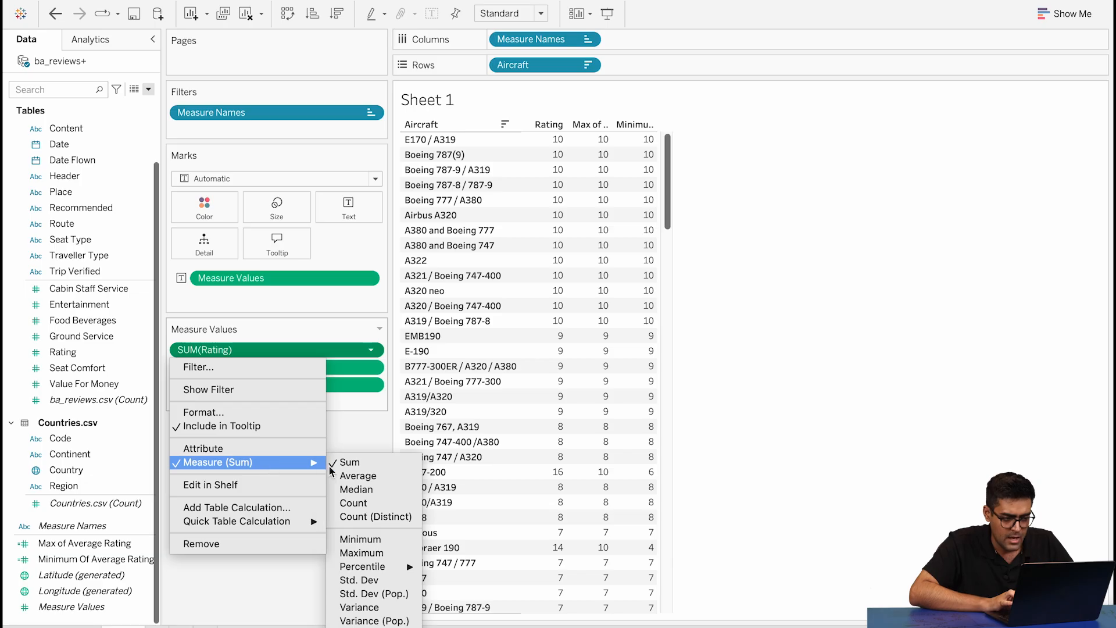
left_click(354, 476)
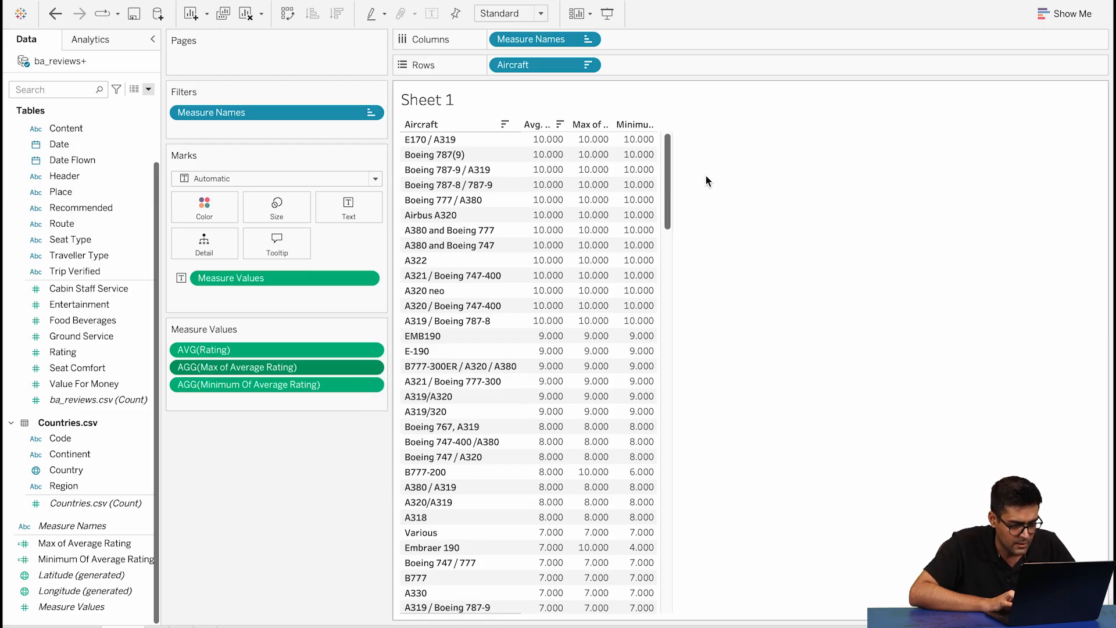
left_click(371, 367)
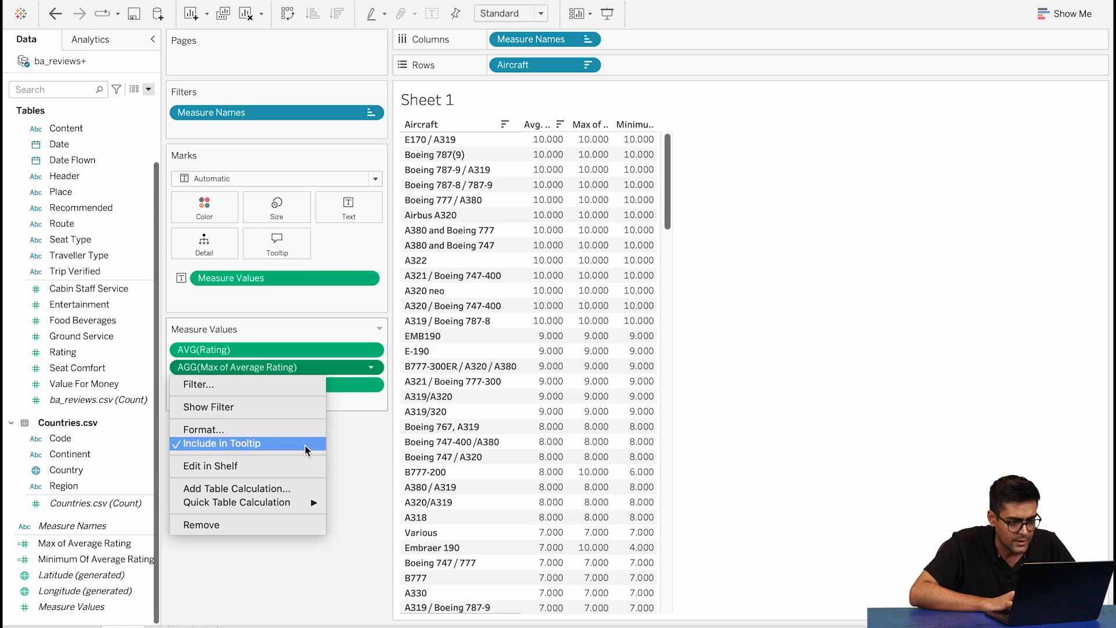
left_click(372, 449)
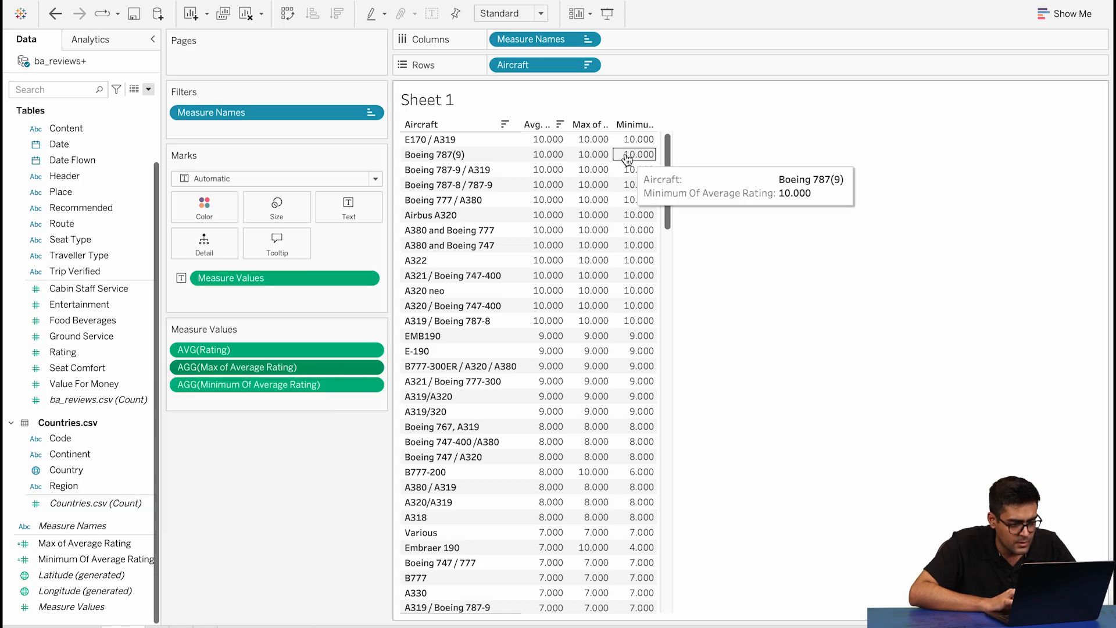
Look through the aircraft rows and widen the table's measure columns to make their headings easier to read
left_click(668, 249)
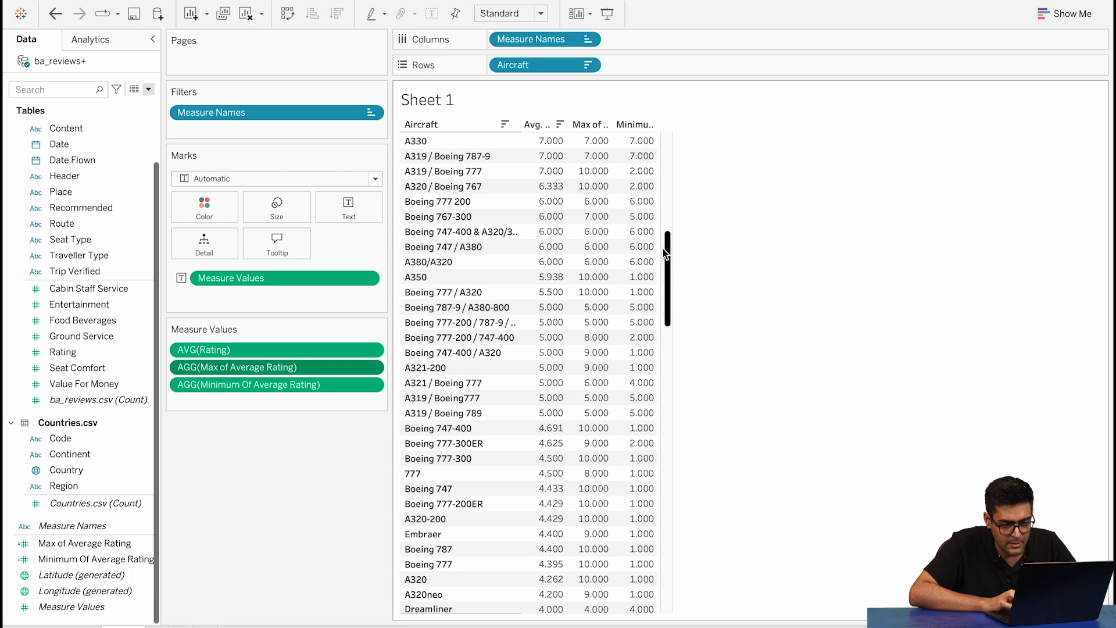
left_click(668, 230)
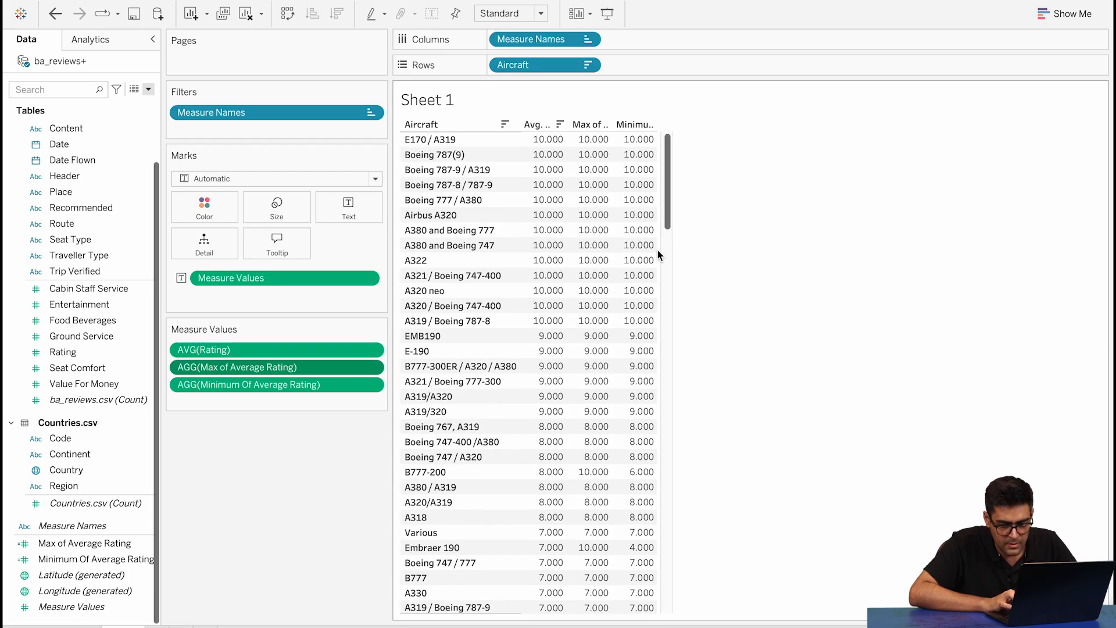
left_click_drag(658, 250, 801, 241)
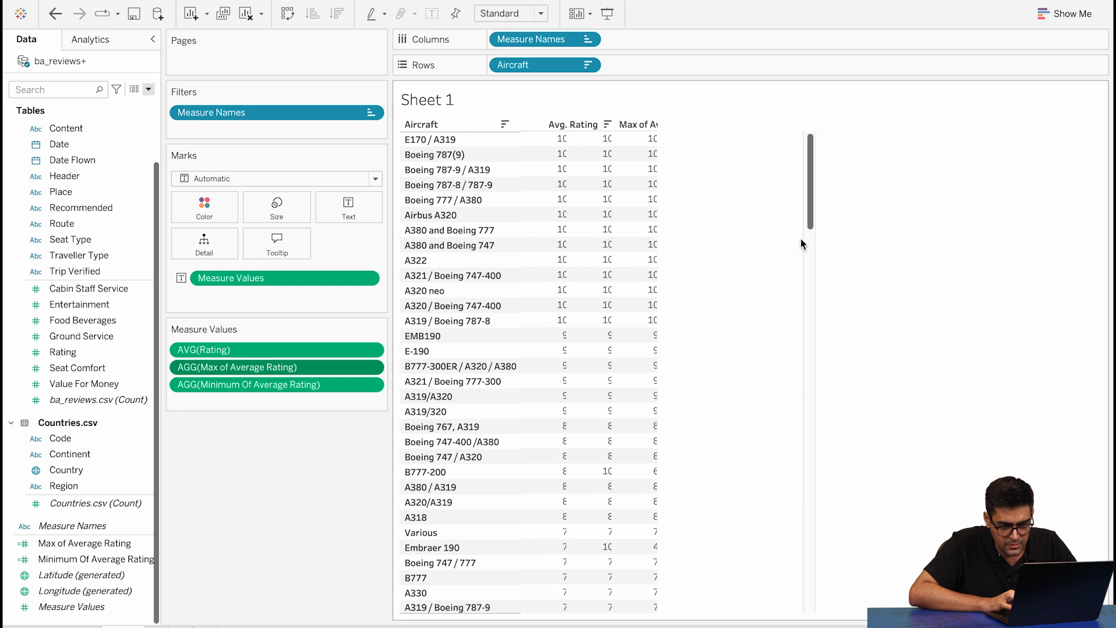
mouse_move(674, 140)
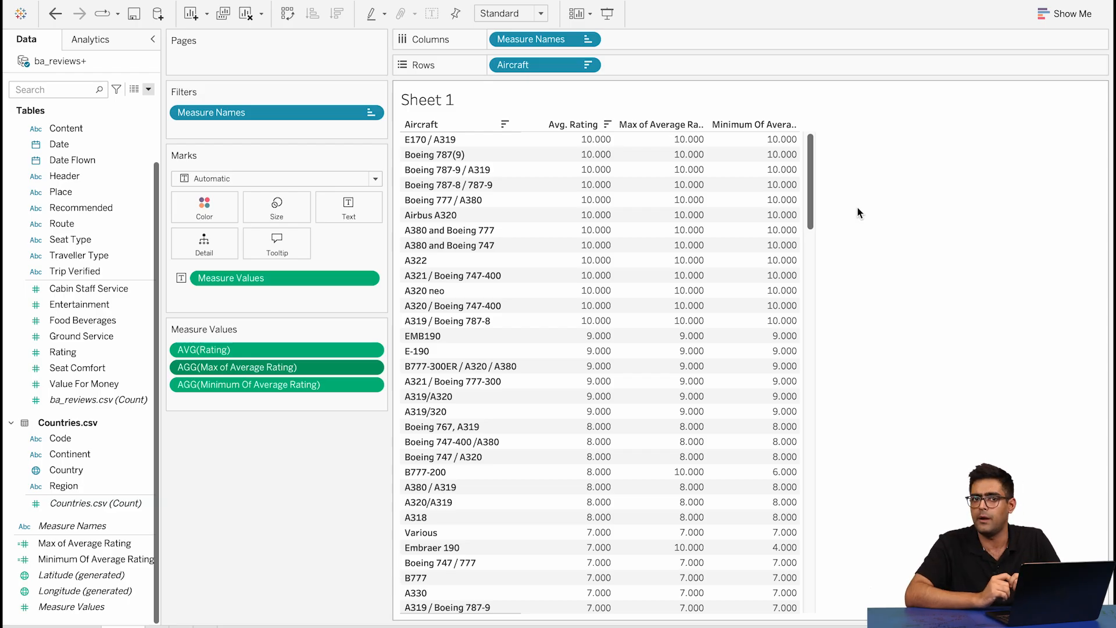
Create a new calculated field named Customer Experience Score
left_click(149, 89)
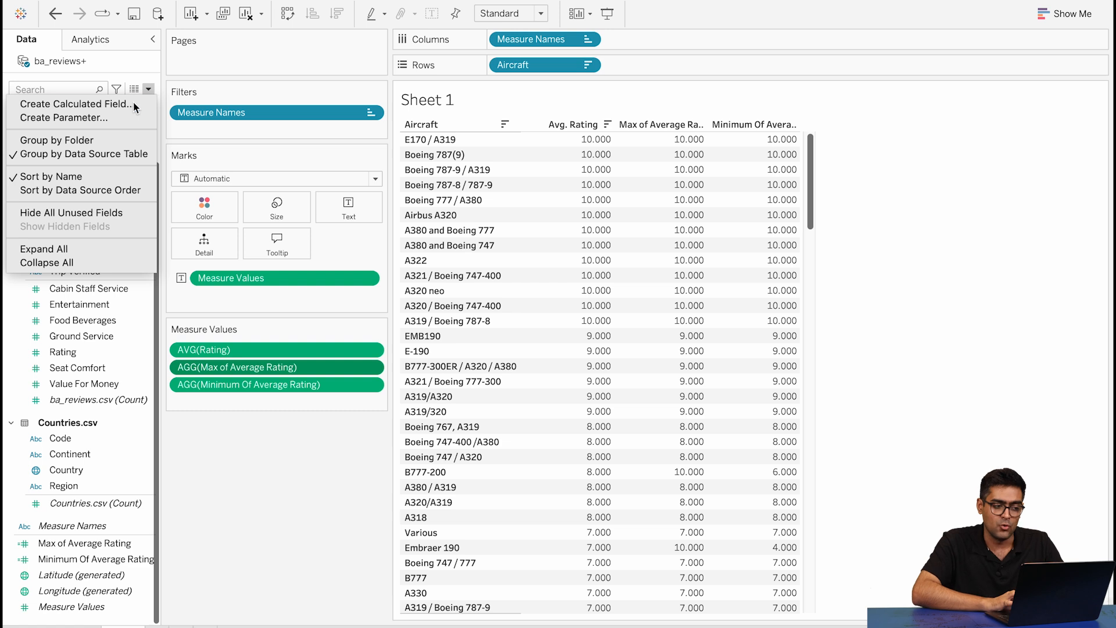
left_click(133, 102)
left_click(454, 169)
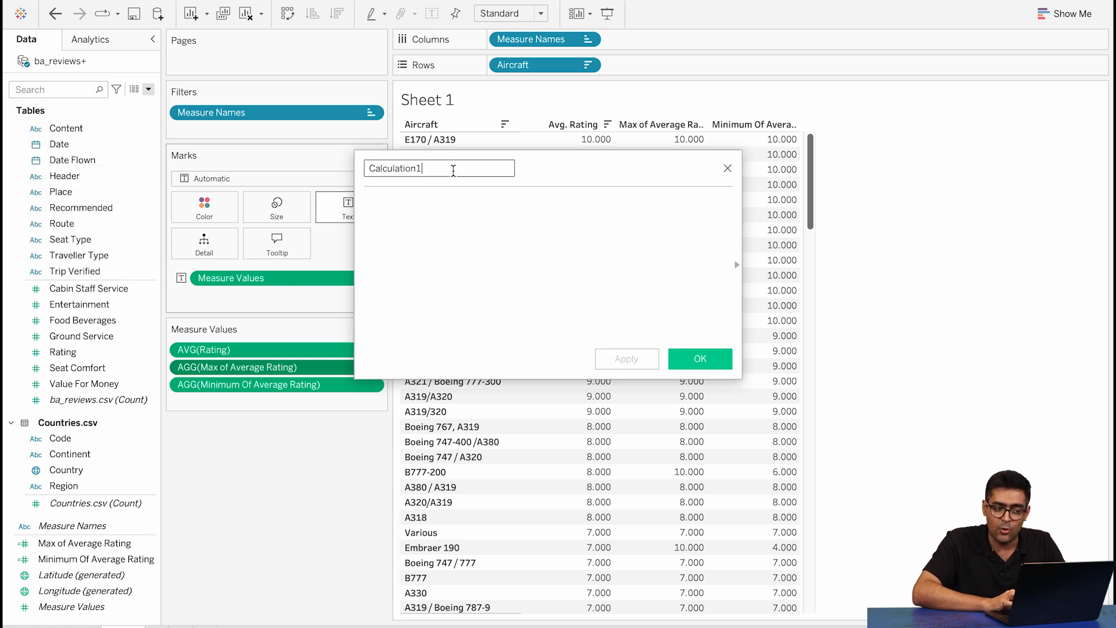
key("BackSpace")
key("BackSpace")
key("BackSpace")
key("BackSpace")
key("BackSpace")
key("BackSpace")
key("BackSpace")
key("BackSpace")
key("BackSpace")
key("BackSpace")
key("BackSpace")
type("ustomer Experei")
key("BackSpace")
key("BackSpace")
type("ience Score")
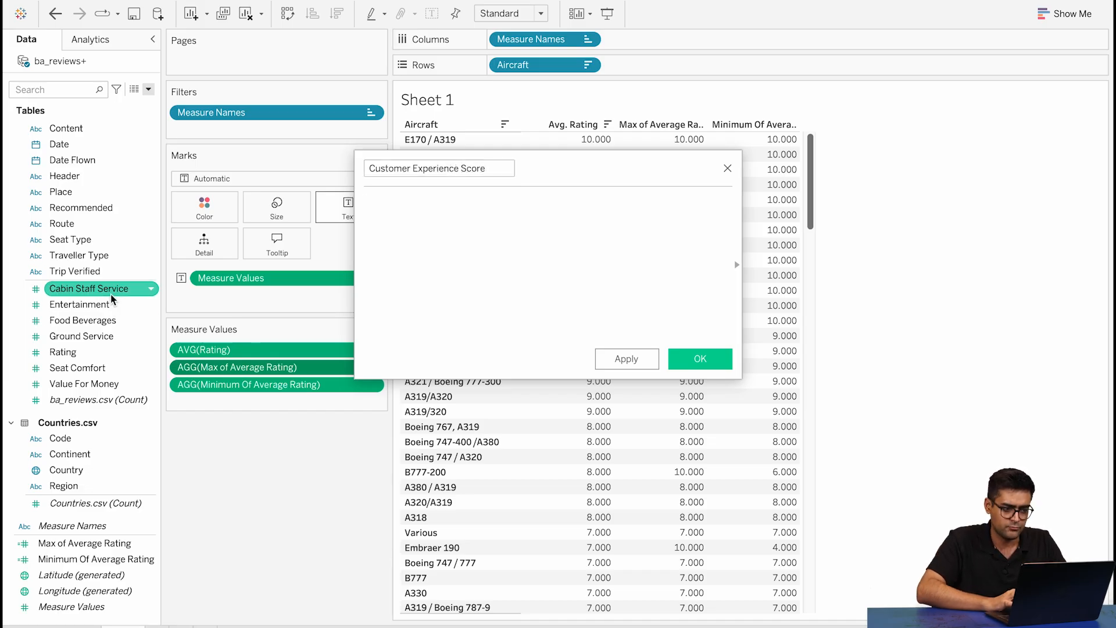
Start the score formula by adding together [Cabin Staff Service], [Entertainment] and [Food Beverages]
left_click(431, 231)
type("Cabin")
key("Return")
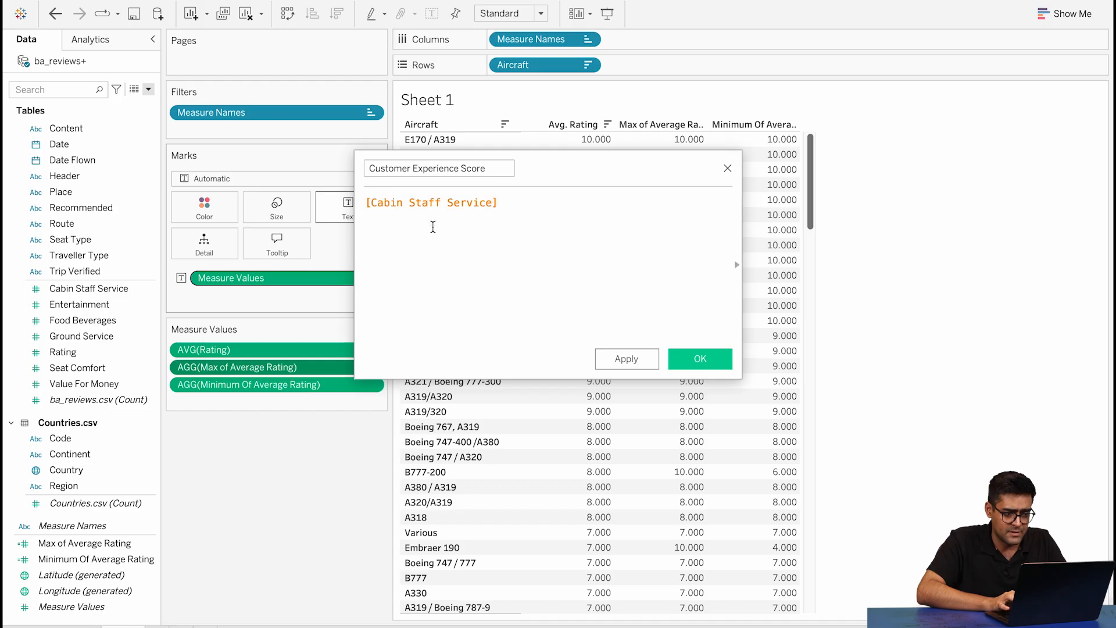
type("+ [Entert")
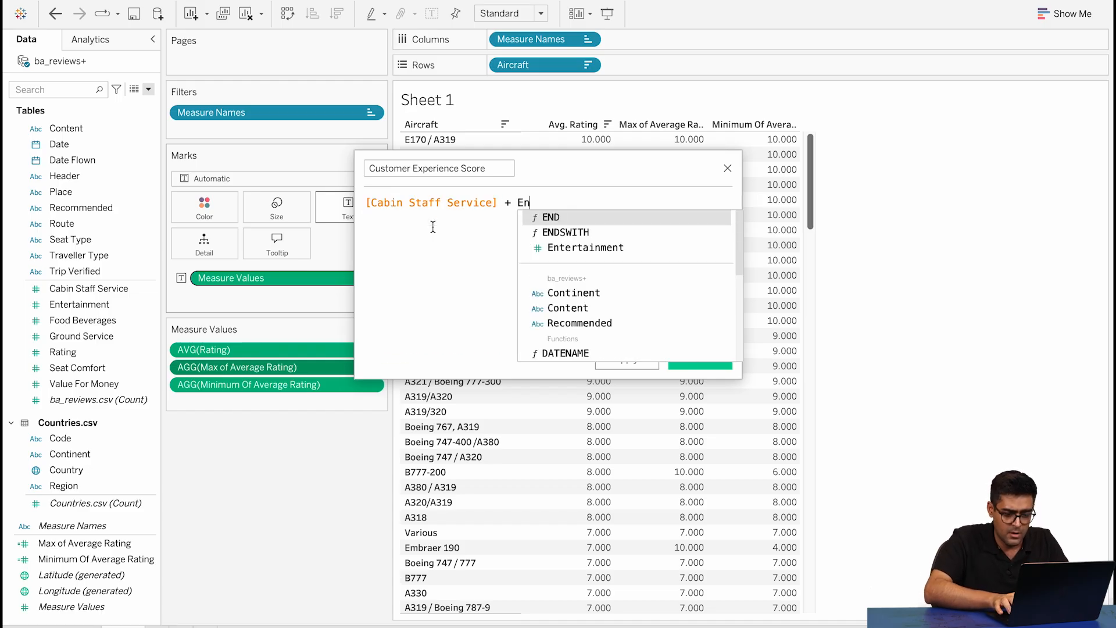
key("Return")
type("+ [Entertainment] +")
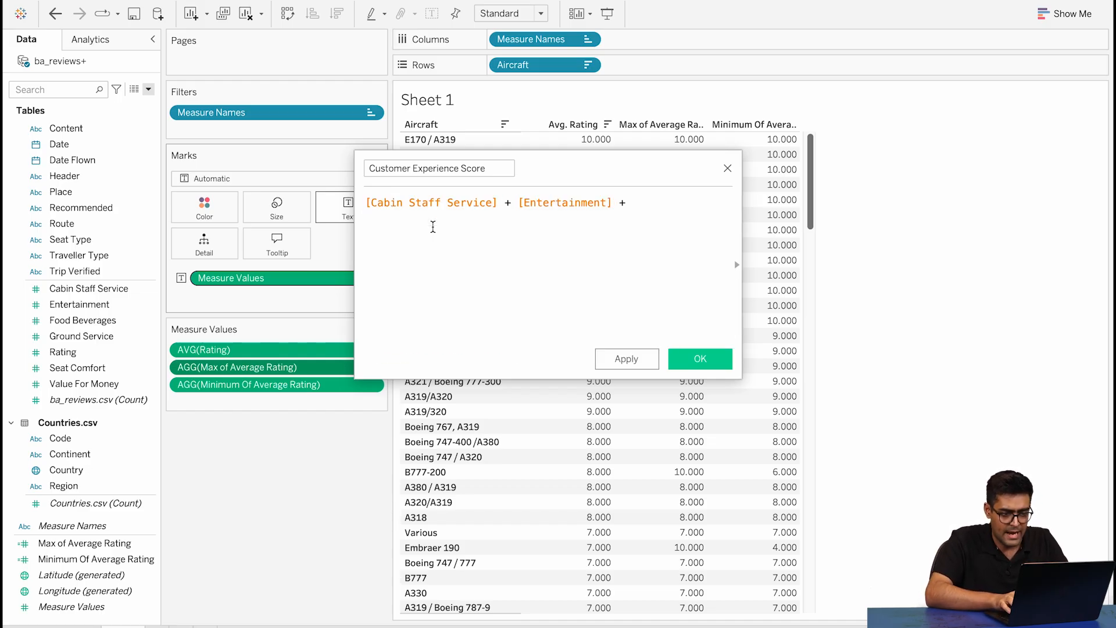
type("Food")
key("Return")
type("+ ")
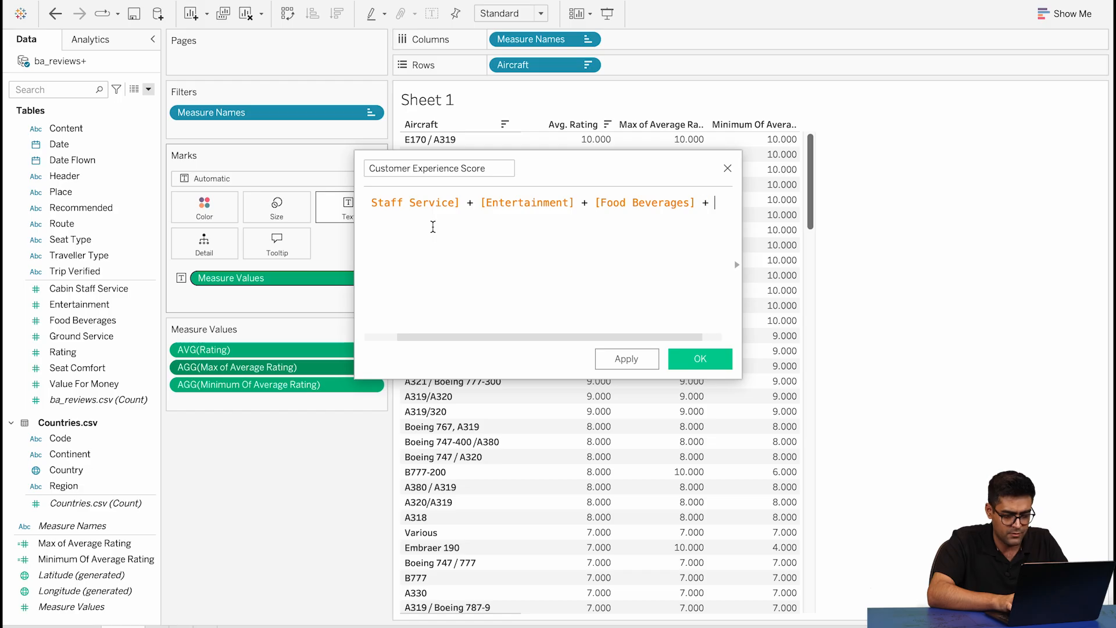
Extend the sum in the score formula with [Ground Service], [Seat Comfort] and [Value For Money]
type("Groun")
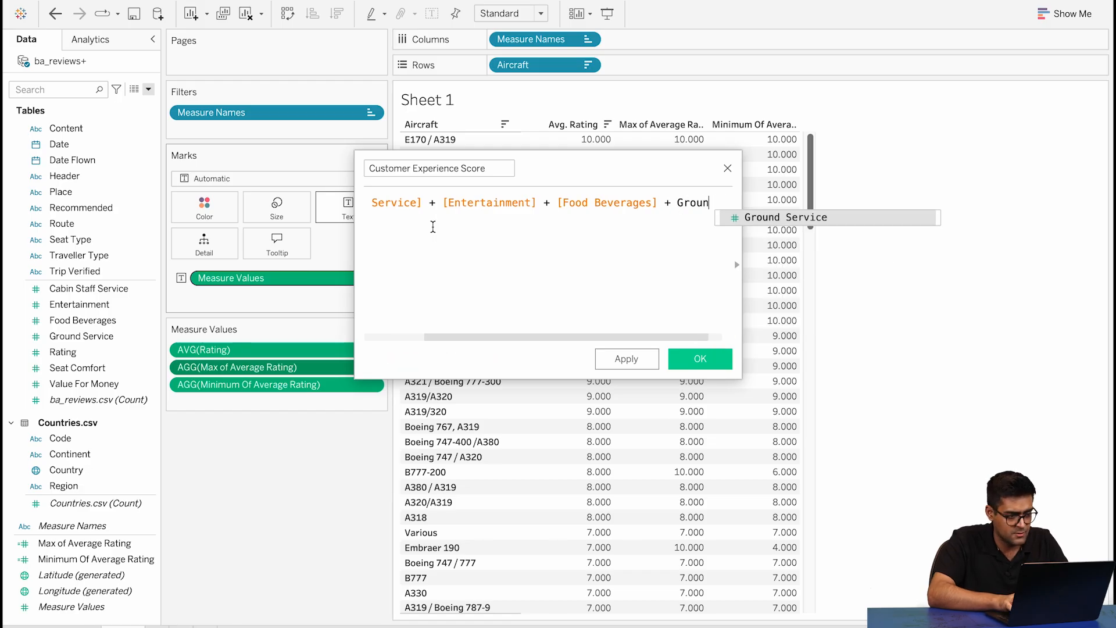
key("Return")
type("+ [")
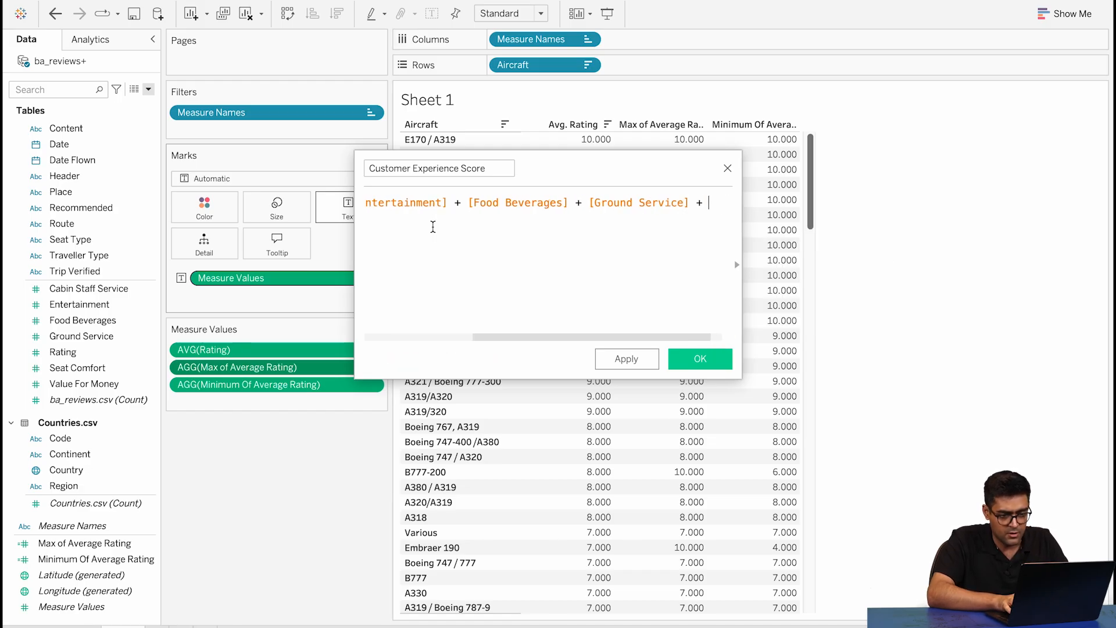
type("Seat")
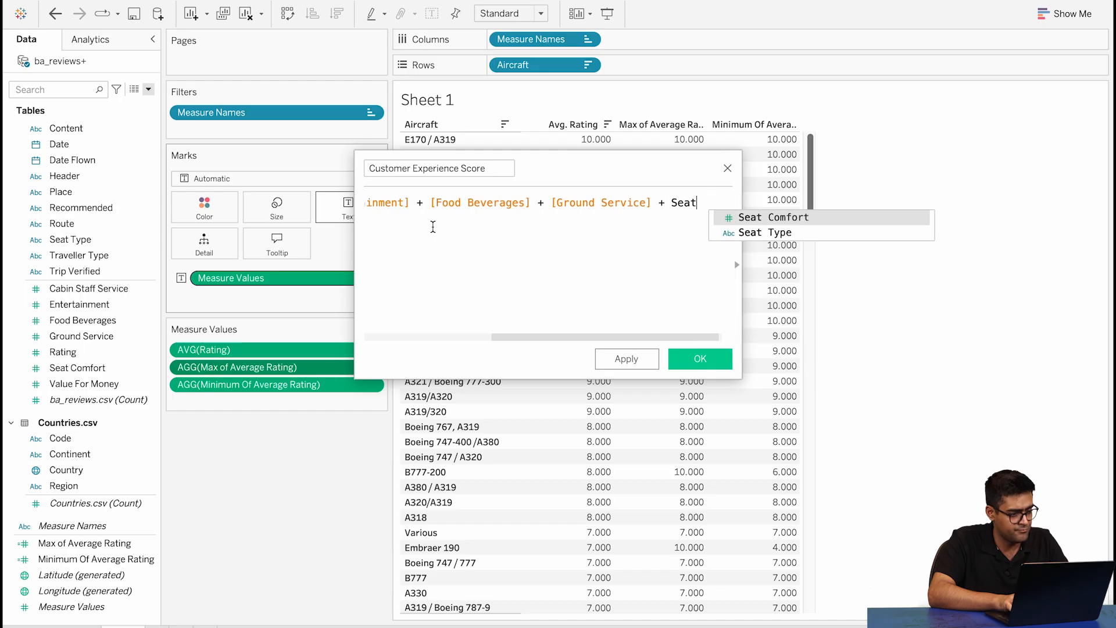
key("Return")
type("+ [")
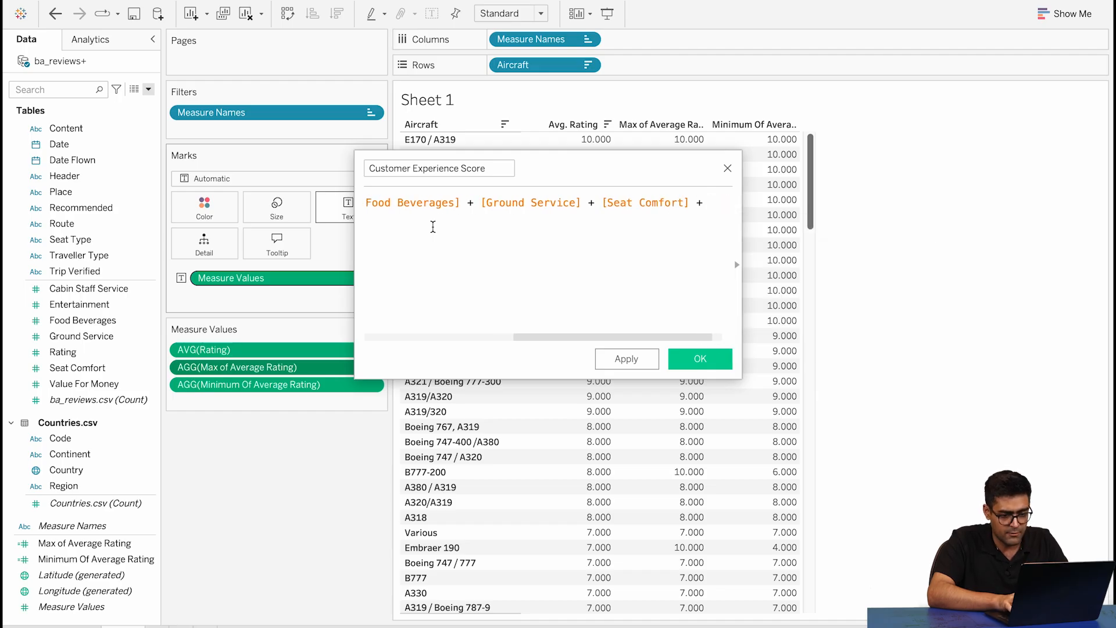
type("Valu")
key("Return")
Enclose the whole sum in parentheses, divide it by 6, and save the Customer Experience Score calculation
type(")")
scroll(497, 213, "left", 7)
scroll(374, 214, "right", 7)
scroll(391, 206, "left", 3)
scroll(391, 206, "left", 2)
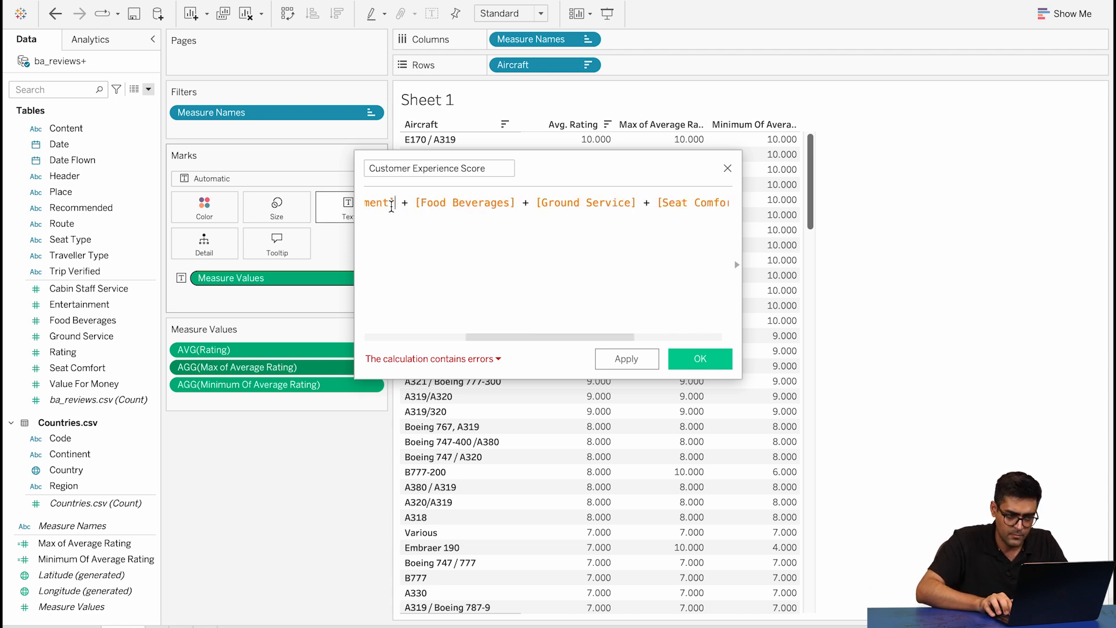
left_click_drag(478, 339, 341, 306)
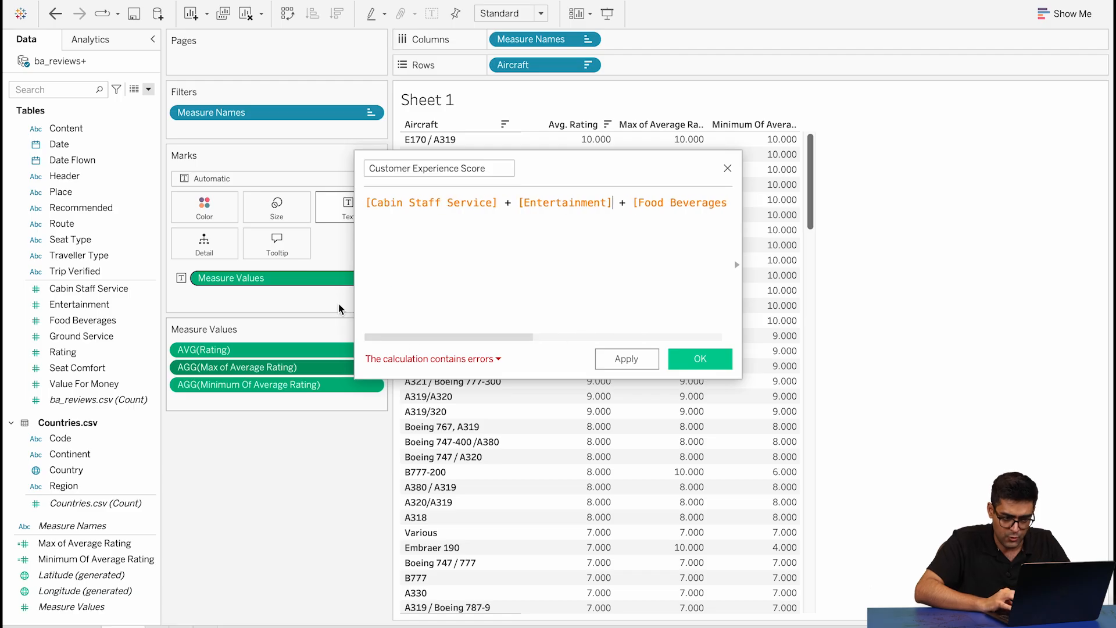
left_click(368, 204)
type("(")
left_click(626, 205)
left_click_drag(525, 339, 747, 337)
left_click(704, 201)
type(")/6")
left_click(700, 359)
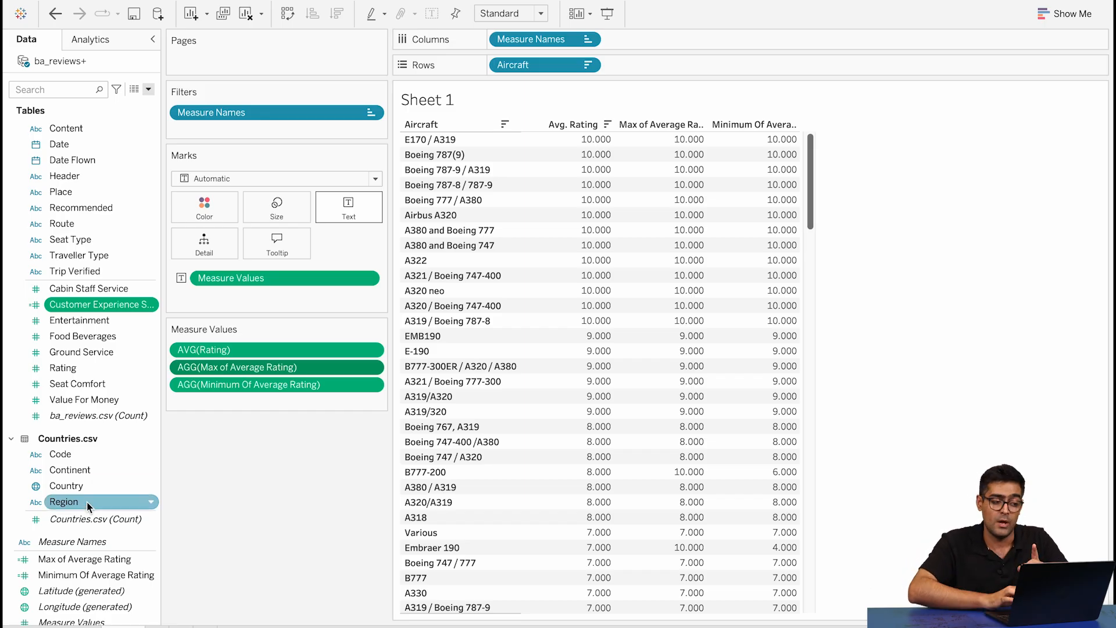
Edit the Max of Average Rating calculation to MAX([Customer Experience Score]) and save it
scroll(134, 540, "down", 1)
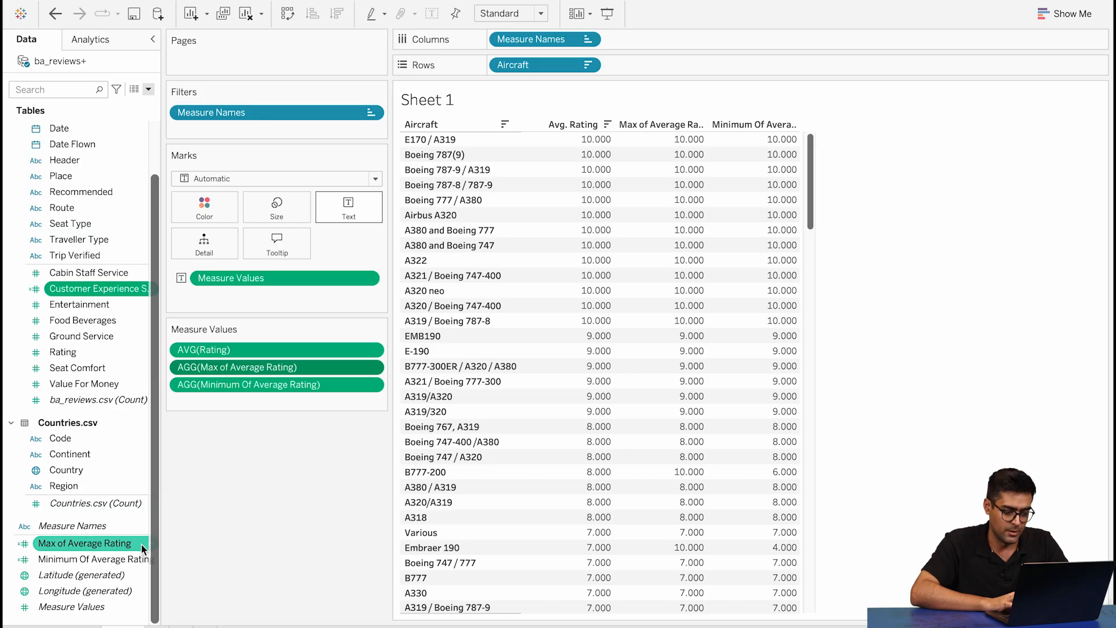
left_click(142, 544)
left_click(151, 545)
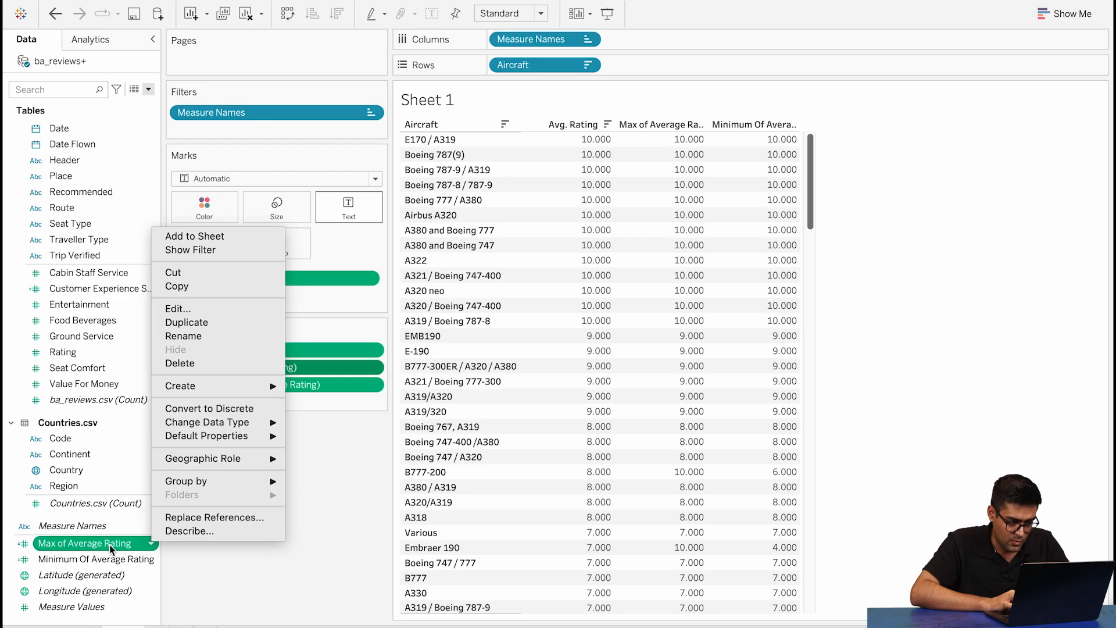
left_click(224, 308)
left_click(443, 202)
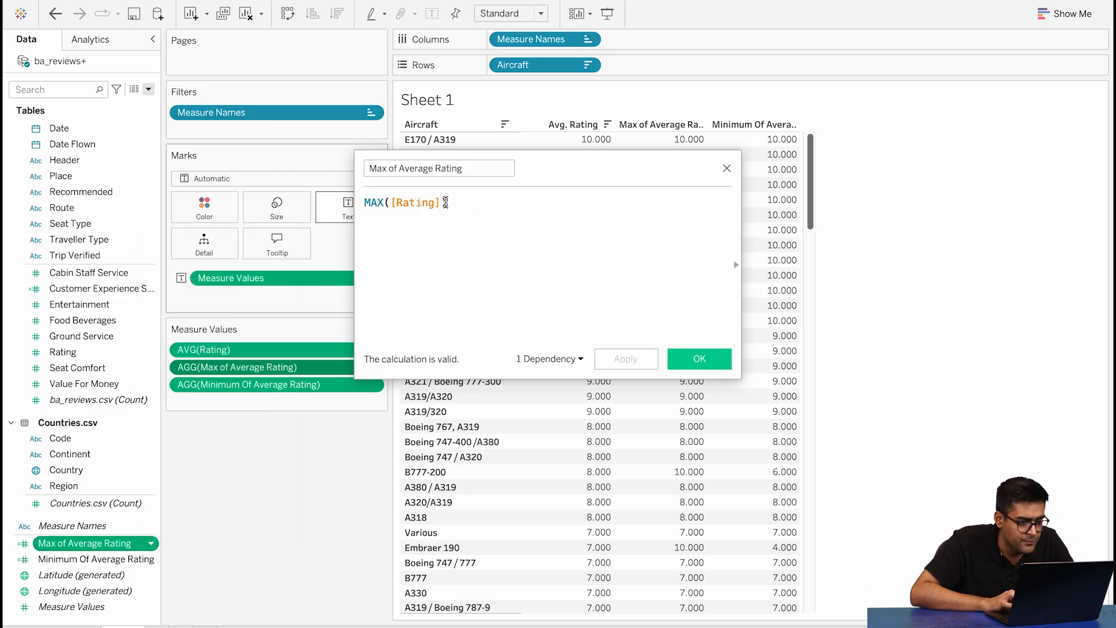
key("BackSpace")
key("BackSpace")
key("BackSpace")
key("BackSpace")
key("BackSpace")
key("BackSpace")
key("BackSpace")
key("BackSpace")
type("cust")
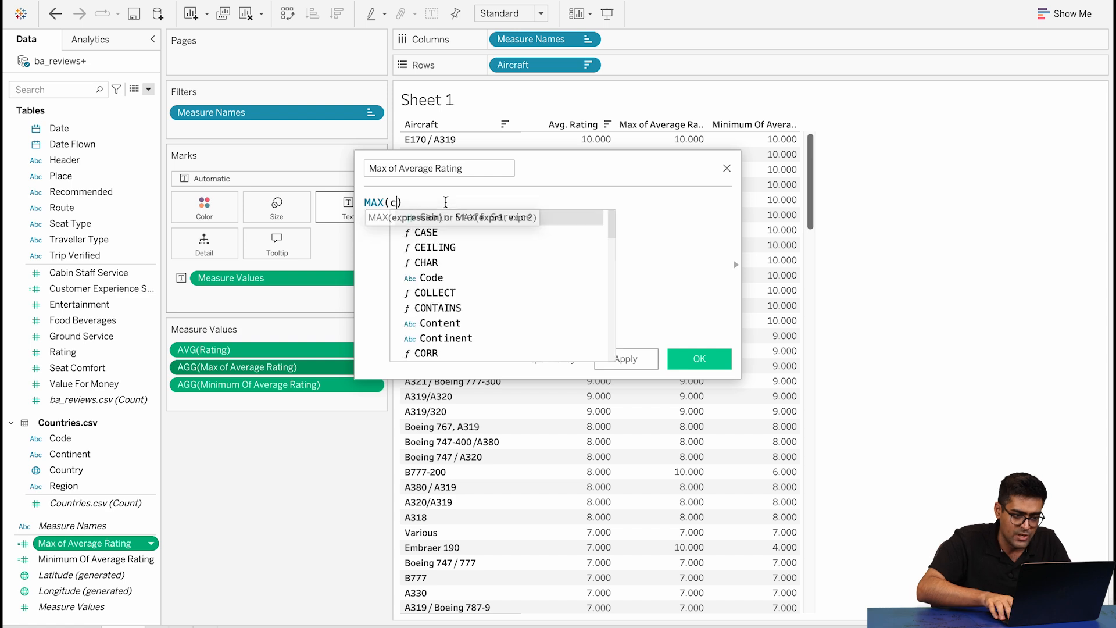
key("Return")
left_click(699, 359)
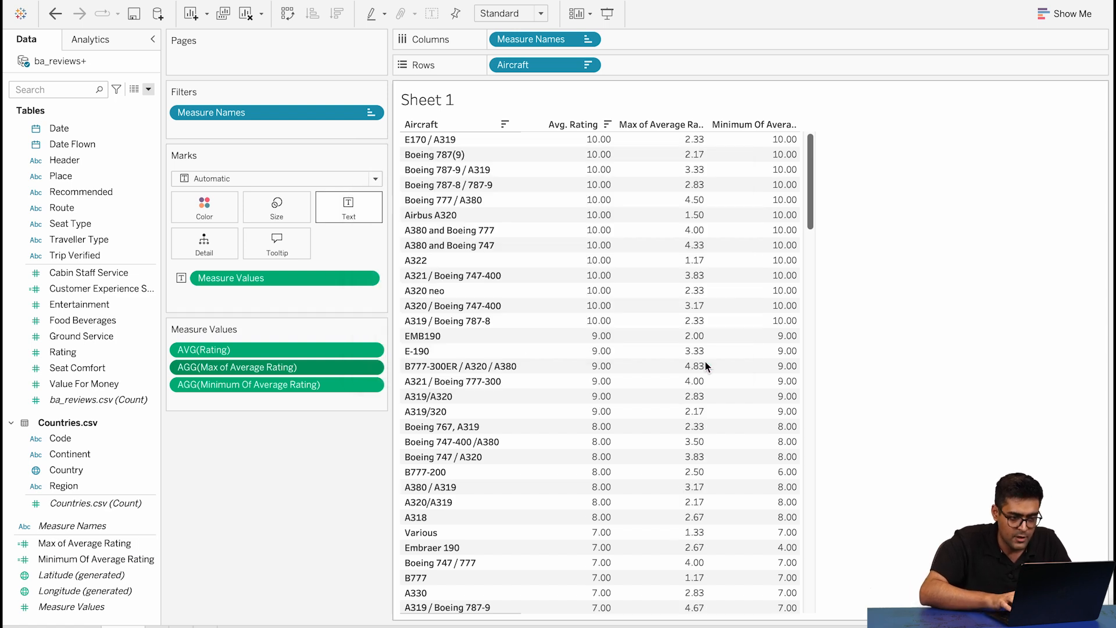
Edit the Minimum Of Average Rating calculation to MIN([Customer Experience Score]) and save it
left_click(150, 559)
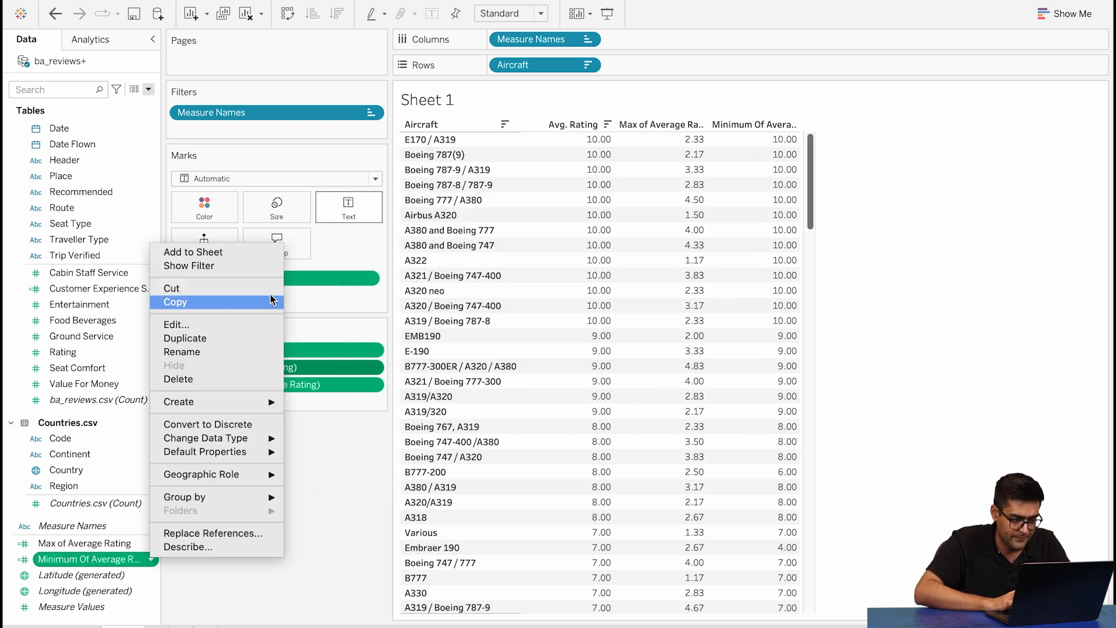
left_click(205, 325)
left_click(444, 204)
key("BackSpace")
key("BackSpace")
key("BackSpace")
key("BackSpace")
key("BackSpace")
key("BackSpace")
key("BackSpace")
key("BackSpace")
type("Custo")
key("Return")
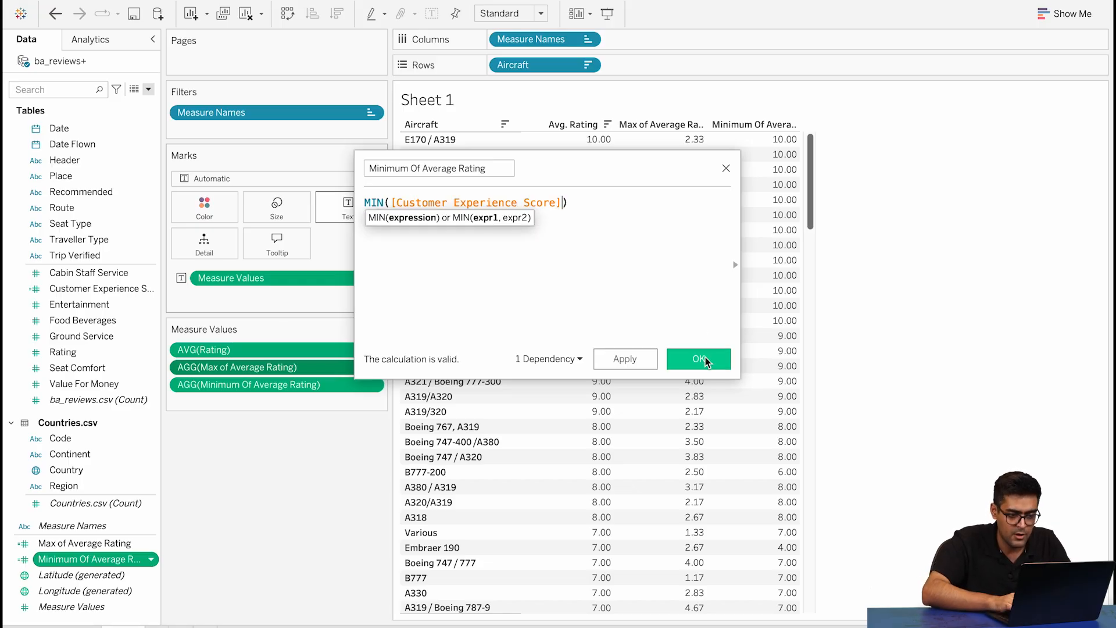
left_click(705, 357)
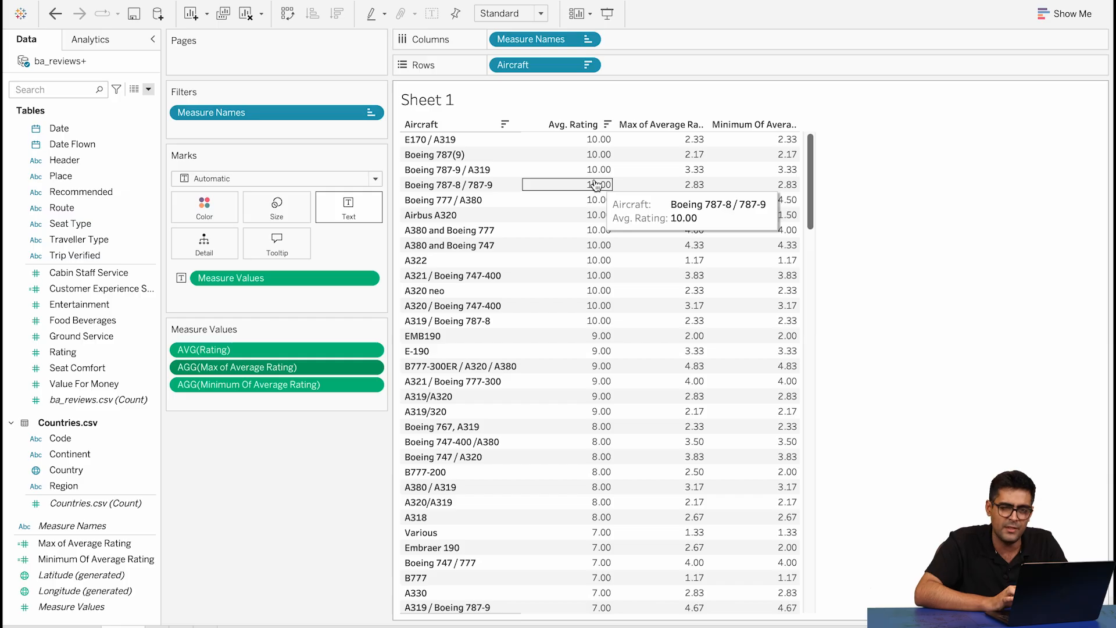
Replace the average Rating measure with Customer Experience Score in the measure values and aggregate it as Average
left_click_drag(79, 291, 228, 354)
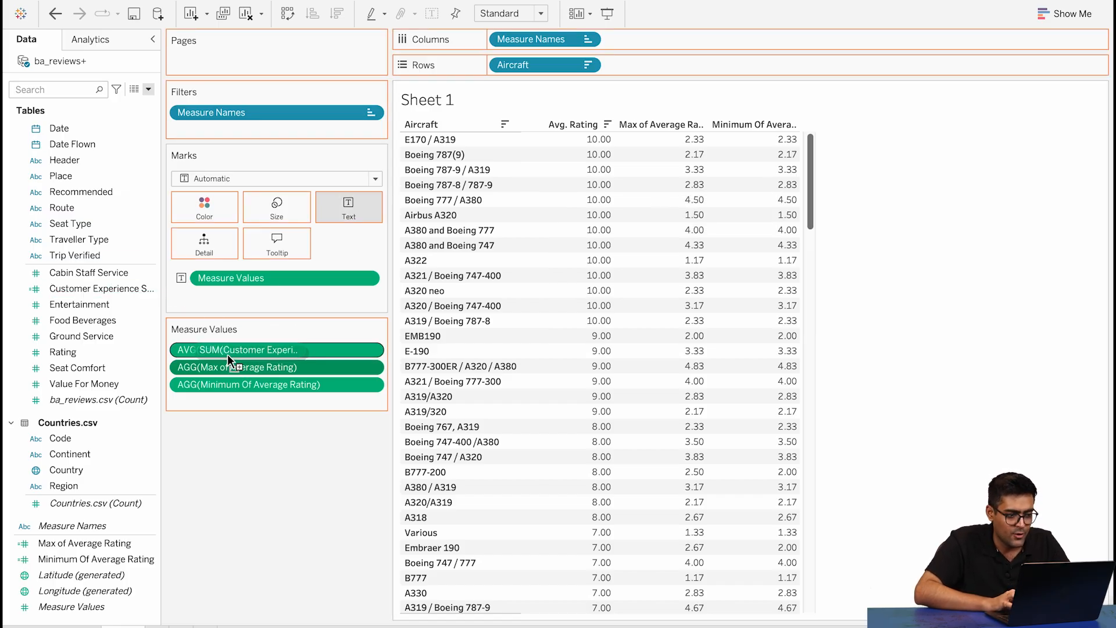
left_click(366, 350)
mouse_move(300, 469)
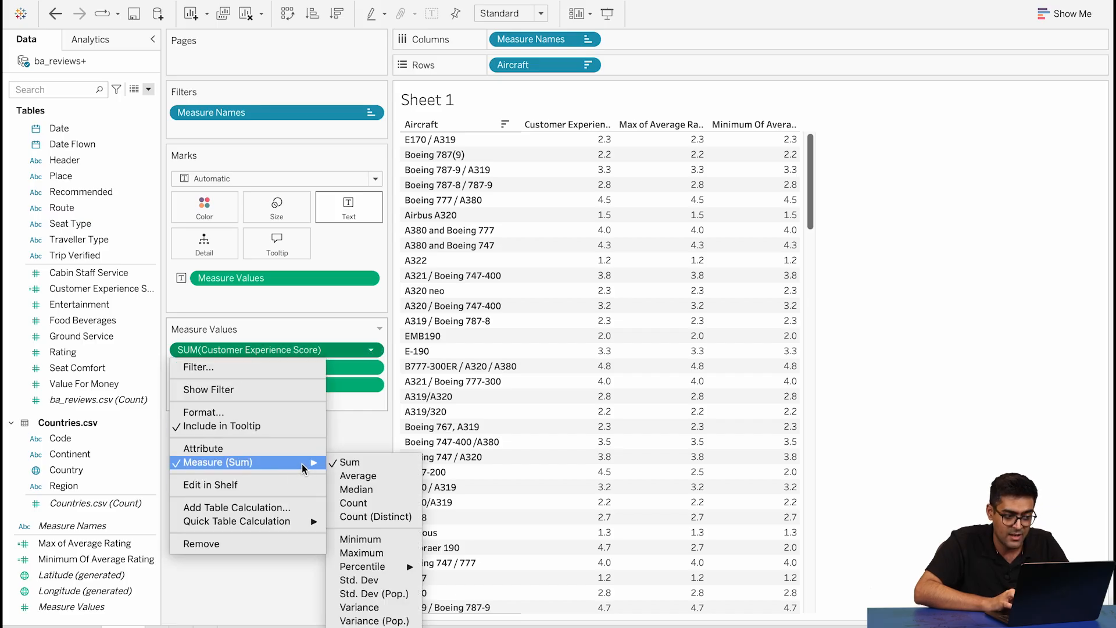
left_click(356, 476)
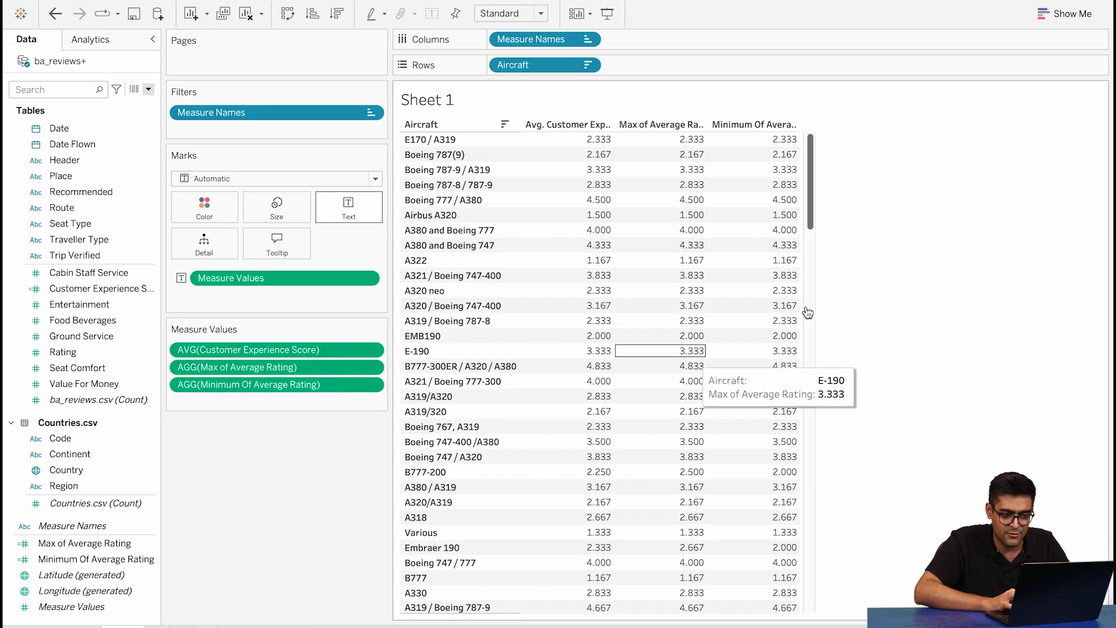
Sort the aircraft table in descending order of average Customer Experience Score and widen its value columns
left_click(607, 124)
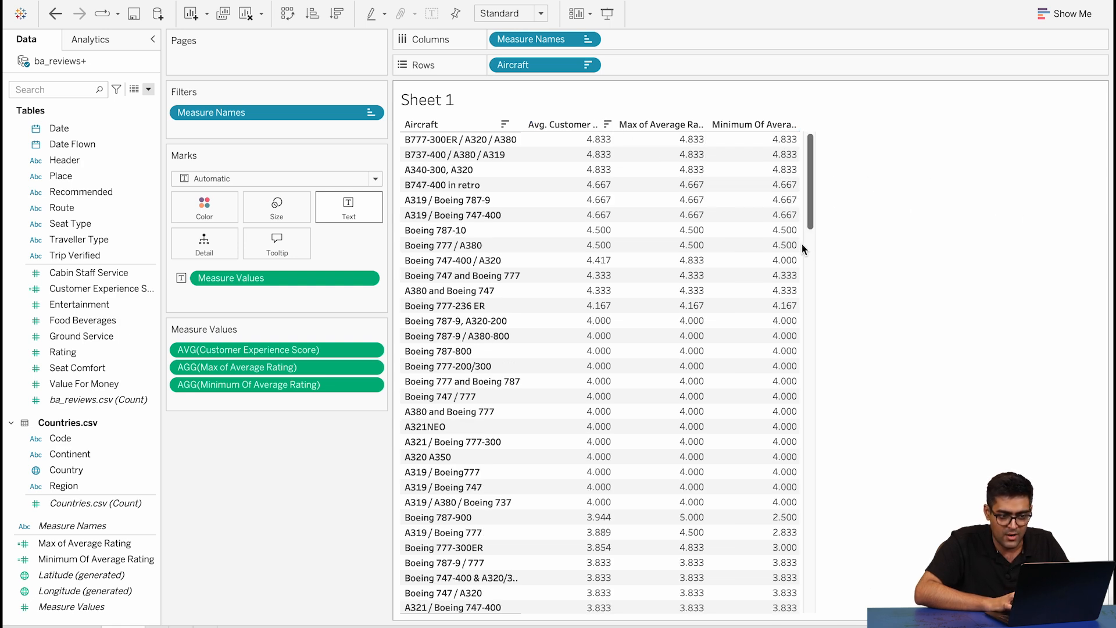
left_click_drag(802, 245, 902, 239)
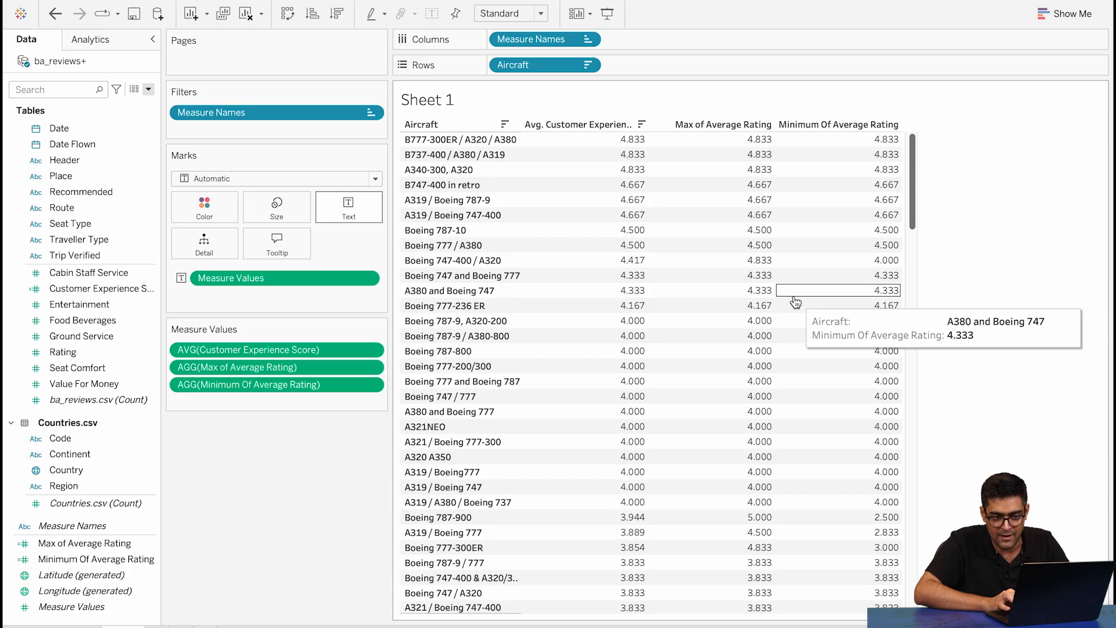
scroll(795, 301, "down", 6)
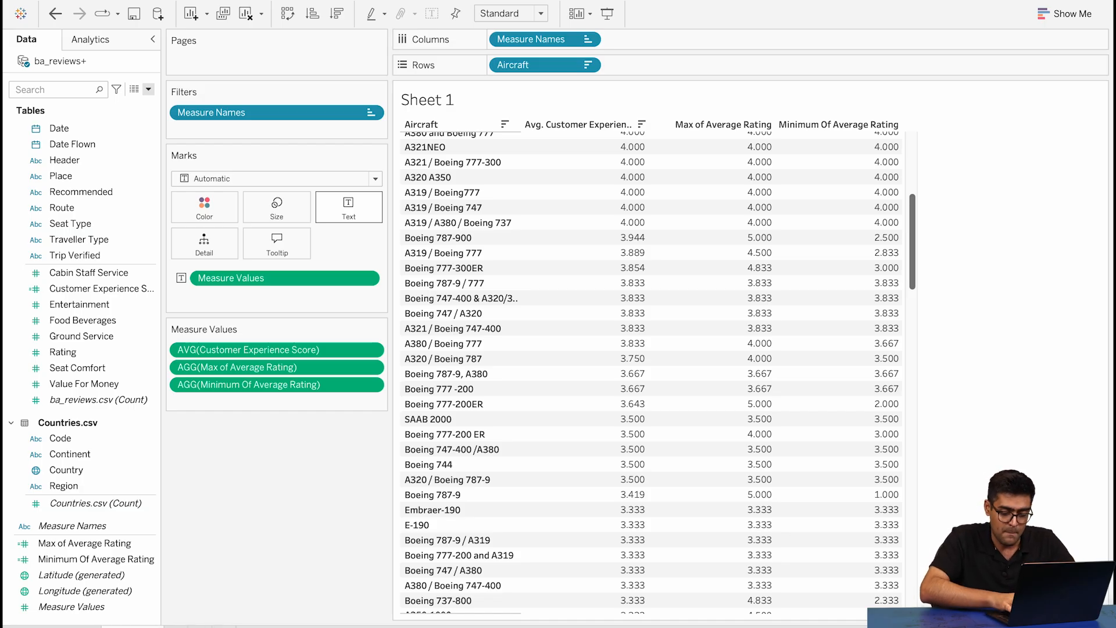
Rename the current sheet as Basic Calculations and add a new worksheet named Fixed LOD
key("Return")
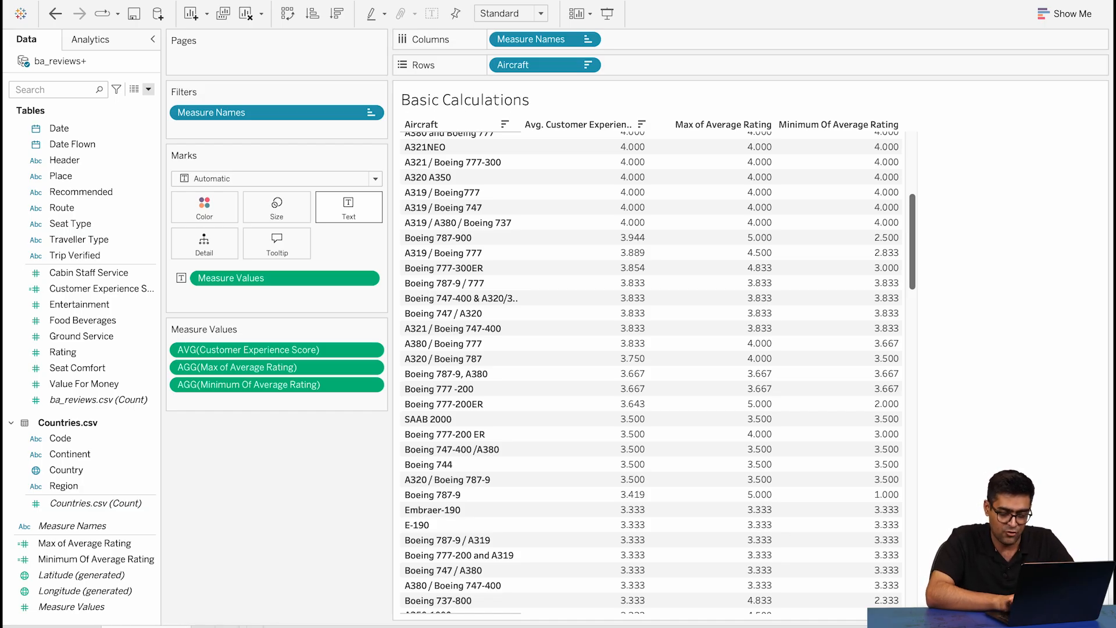
left_click(206, 623)
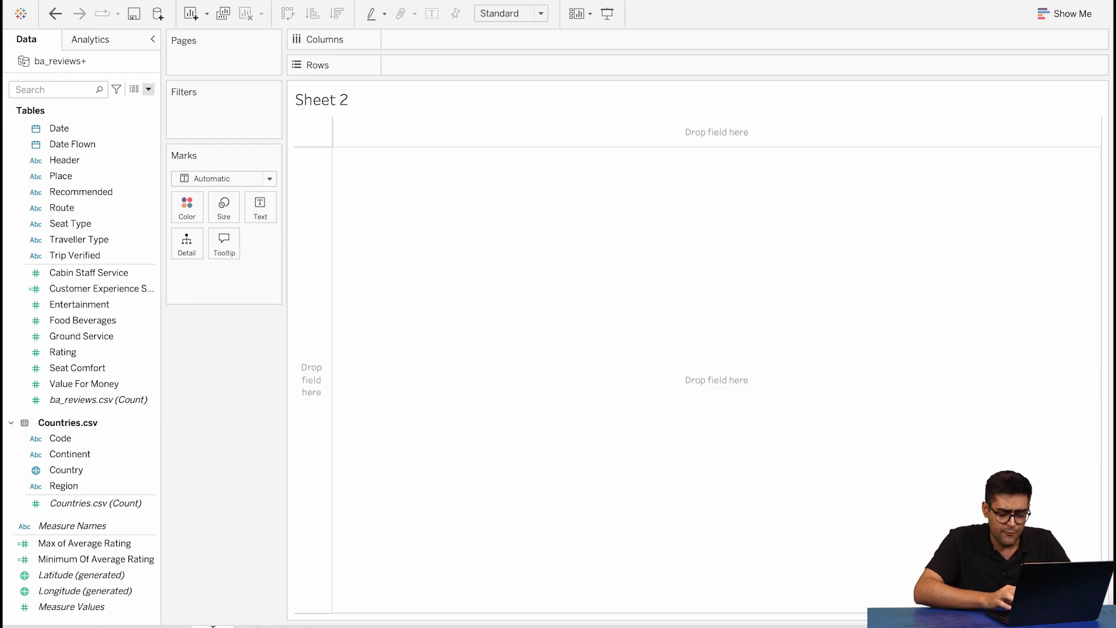
key("Return")
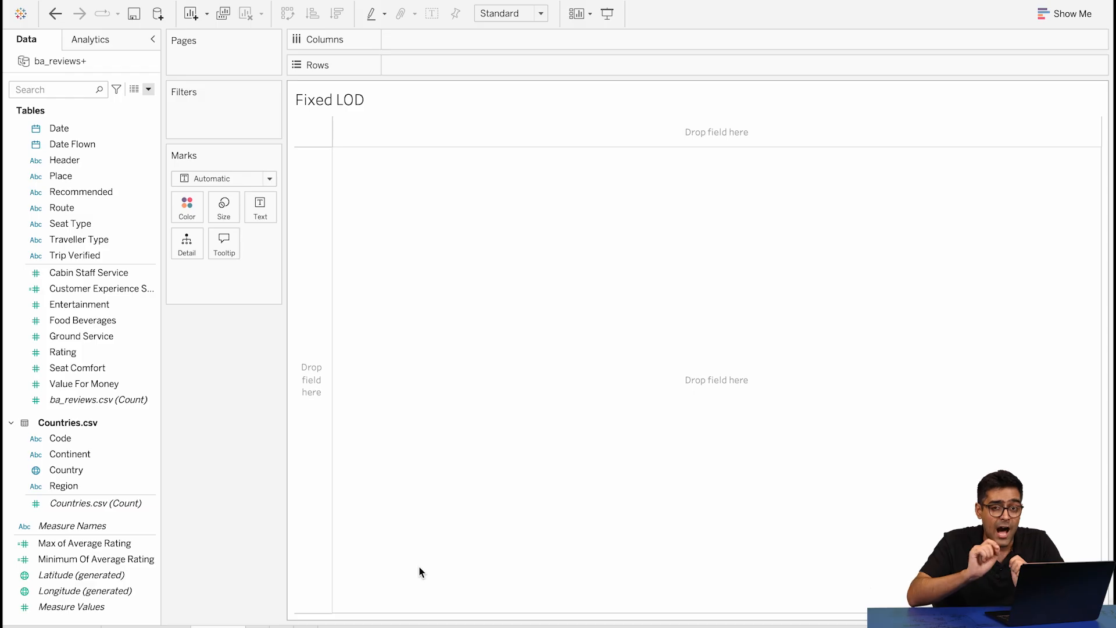
Build the row hierarchy of the Fixed LOD sheet with Country followed by Aircraft
left_click(124, 438)
left_click(82, 470)
left_click_drag(82, 470, 426, 75)
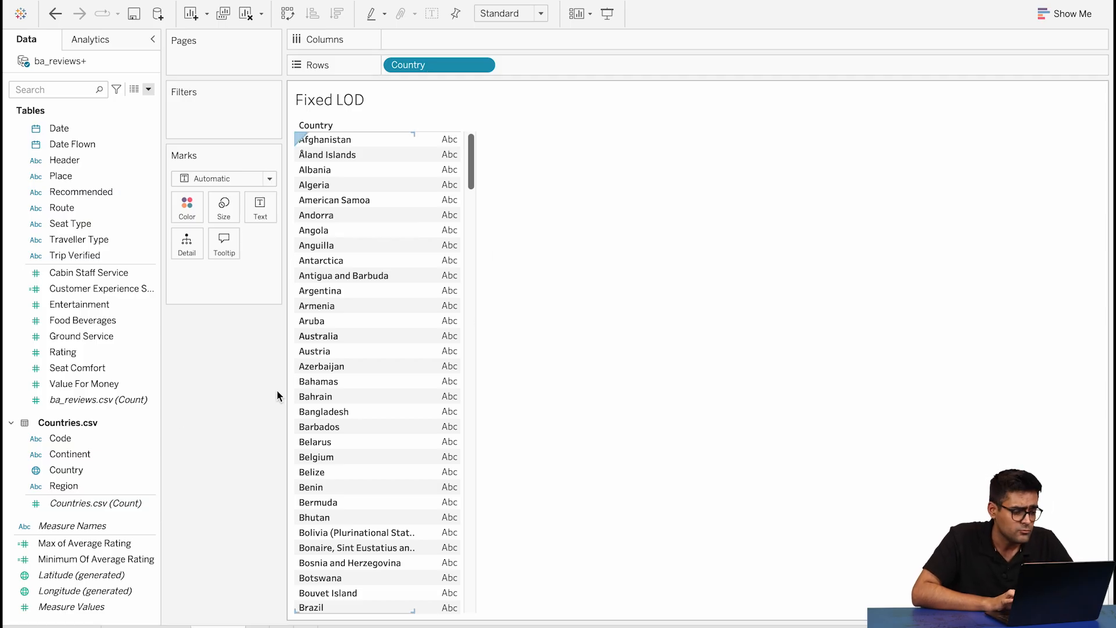
left_click(104, 456)
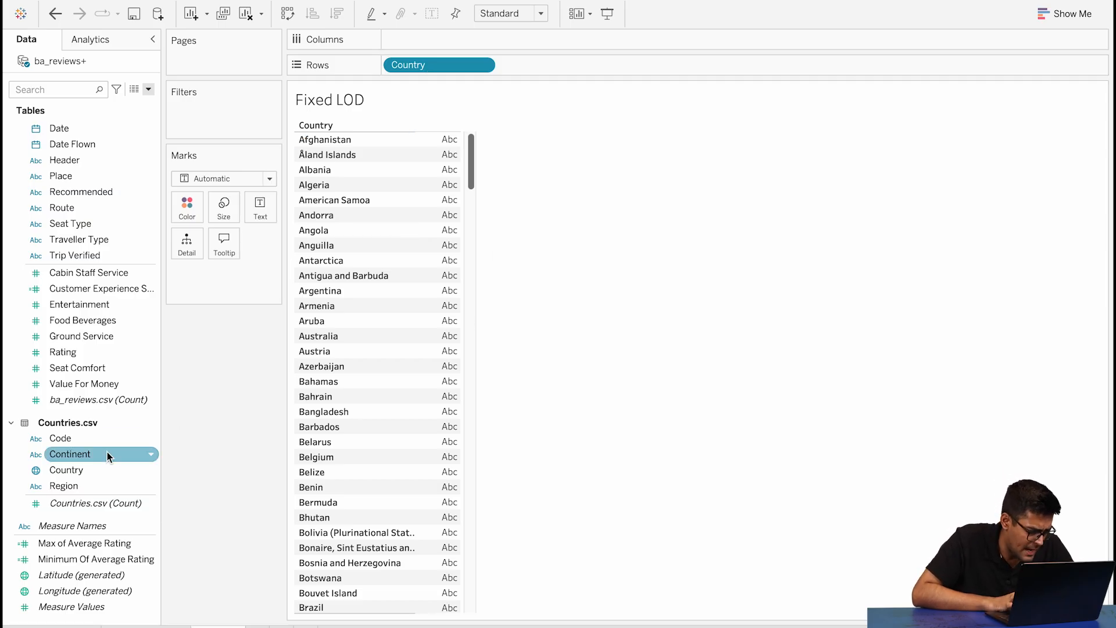
scroll(133, 288, "up", 3)
left_click_drag(82, 145, 543, 64)
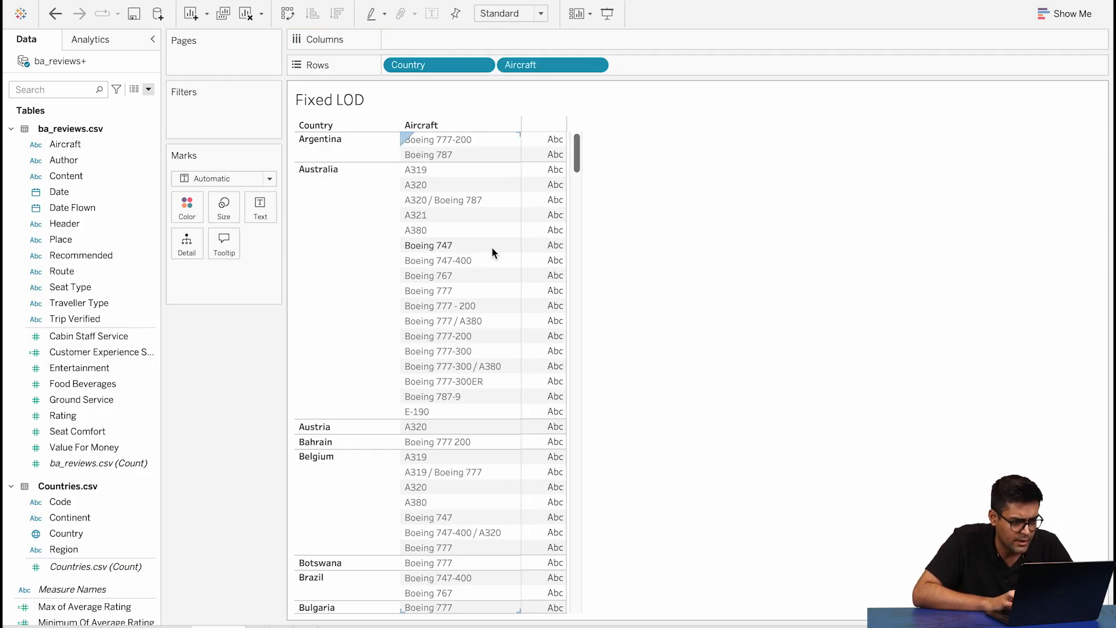
Add Rating to the columns and change its aggregation to Average
left_click(124, 401)
left_click(102, 414)
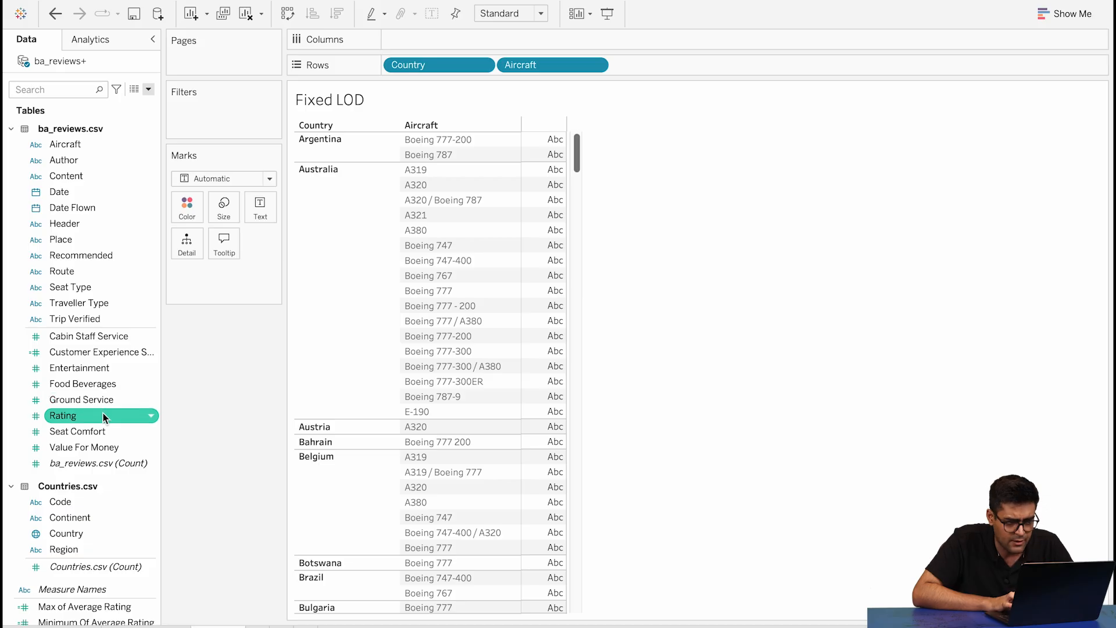
left_click_drag(100, 414, 437, 37)
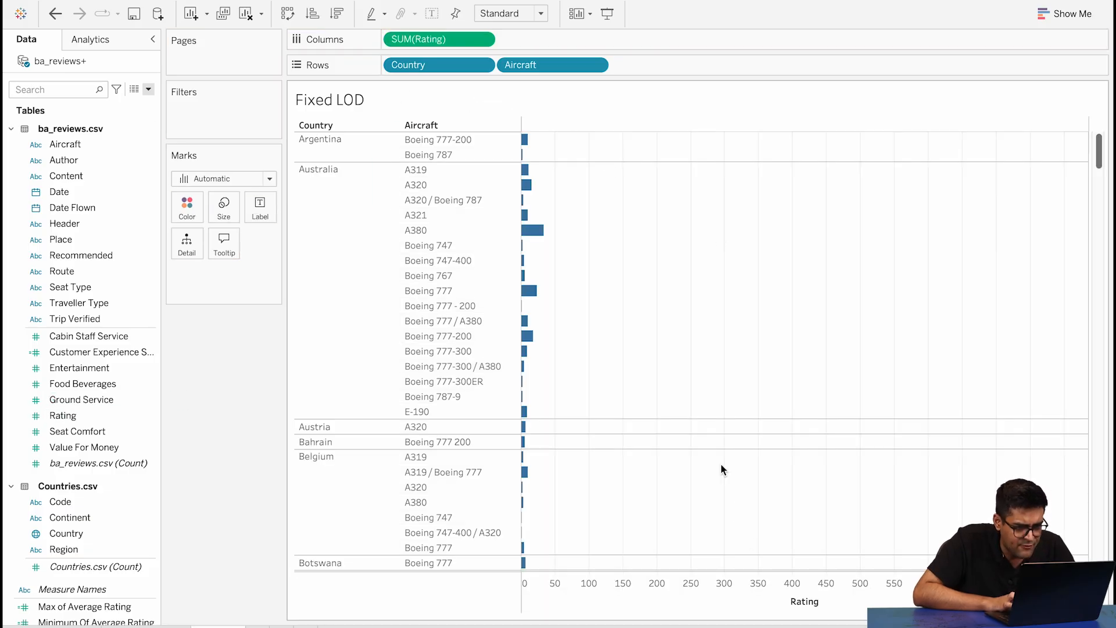
left_click(482, 39)
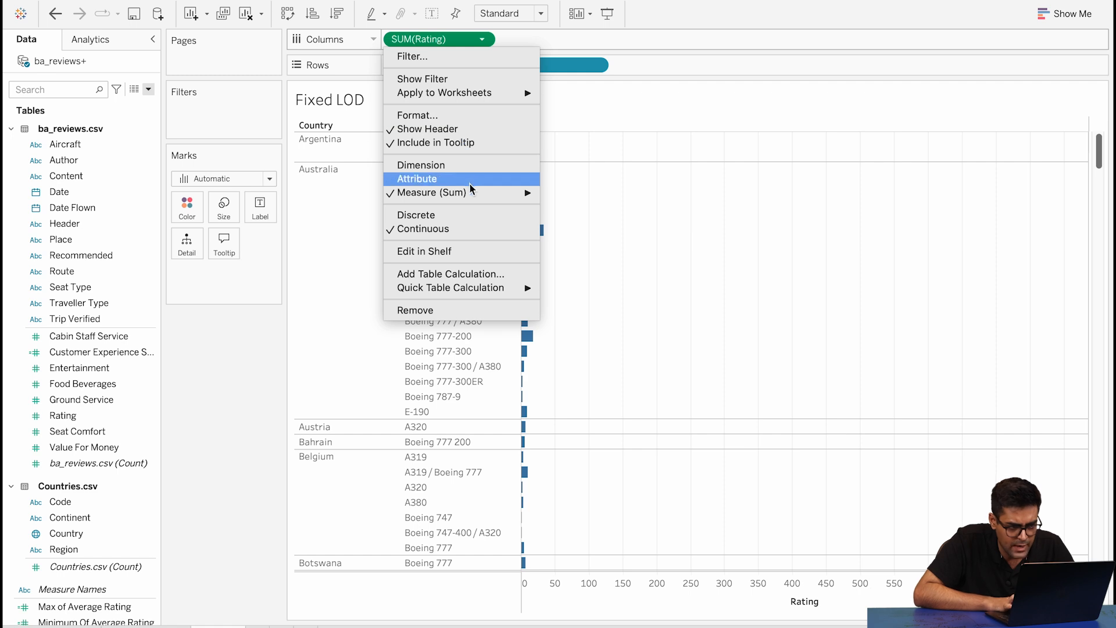
mouse_move(501, 193)
left_click(570, 205)
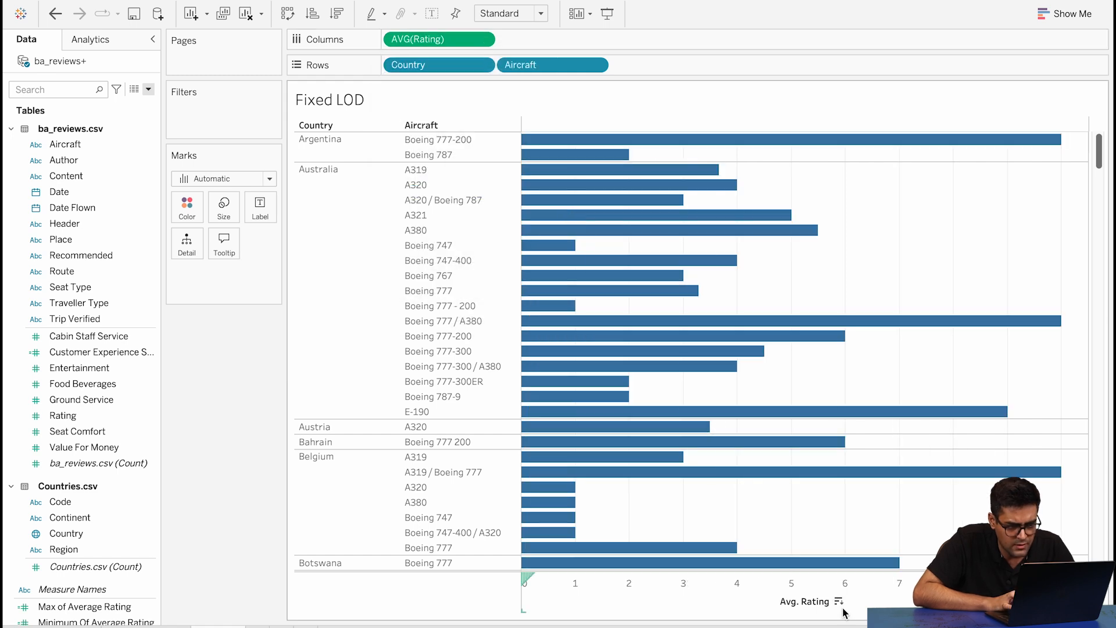
Sort the aircraft within each country by average rating, descending, and show mark labels on the bars
left_click(842, 605)
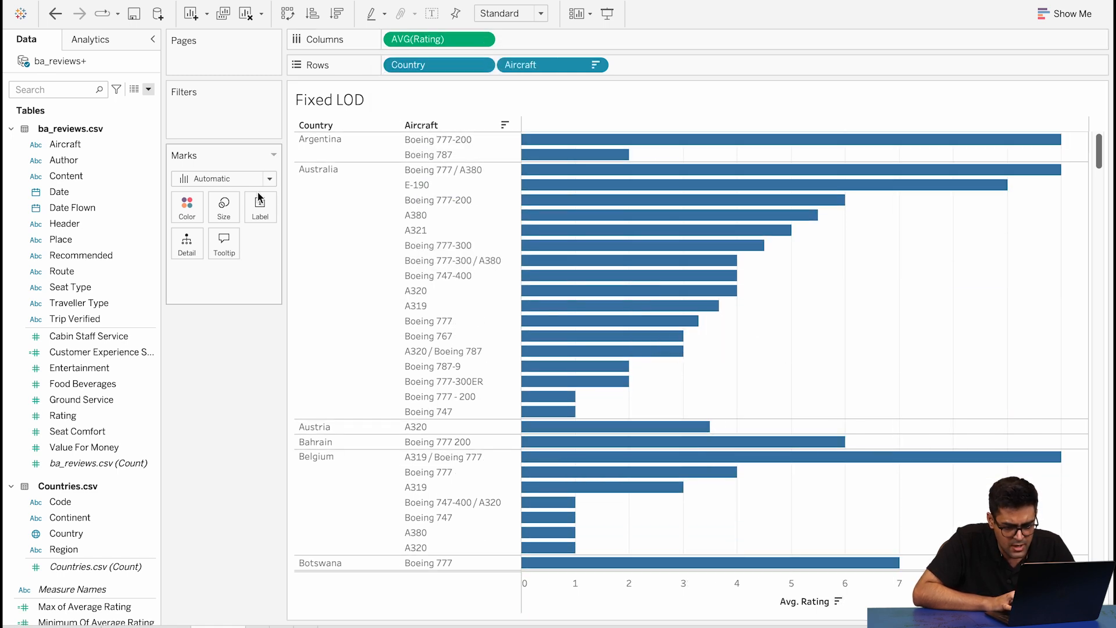
left_click(261, 216)
left_click(299, 242)
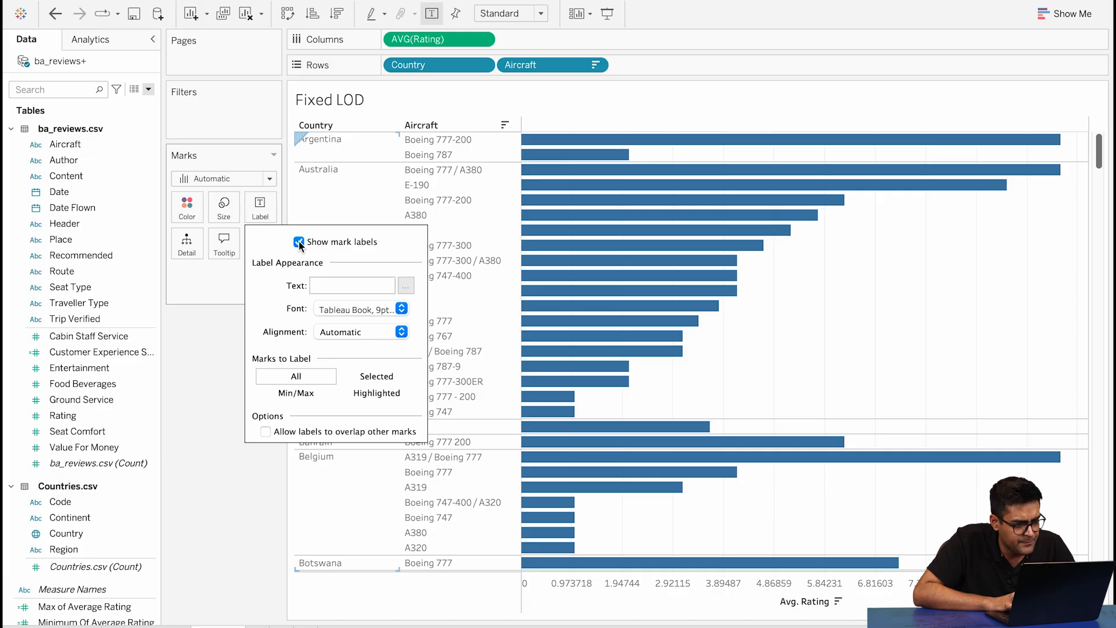
left_click(218, 414)
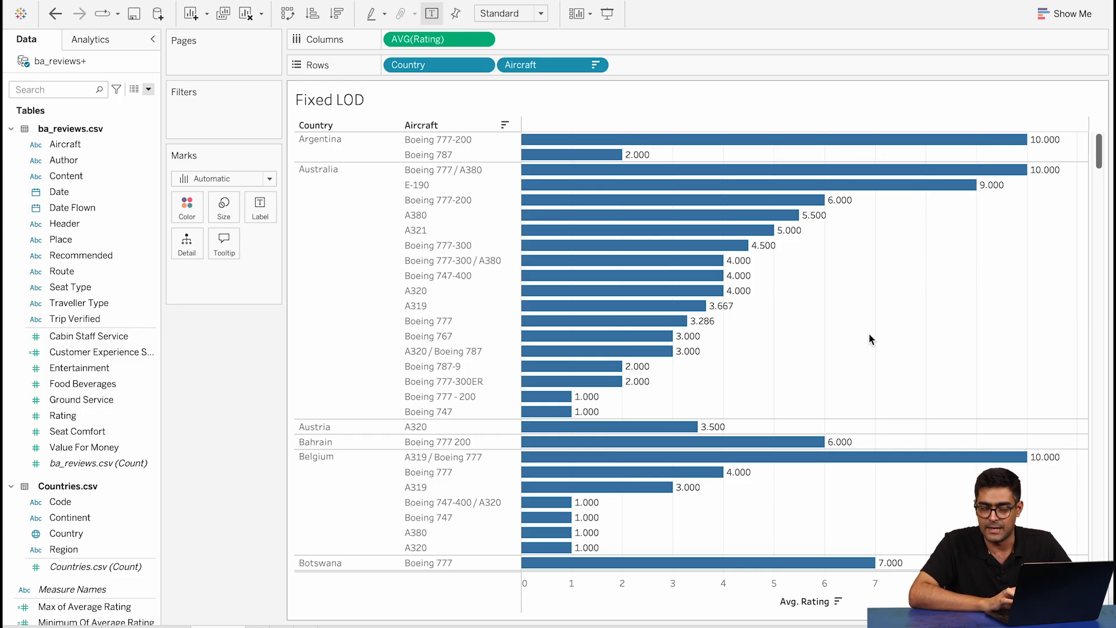
Create a new calculated field and name it Fixed LOD
left_click(149, 89)
left_click(146, 102)
left_click(460, 173)
key("BackSpace")
key("BackSpace")
key("BackSpace")
key("BackSpace")
key("BackSpace")
key("BackSpace")
key("BackSpace")
key("BackSpace")
key("BackSpace")
key("BackSpace")
key("BackSpace")
key("BackSpace")
type("Fixed LOD")
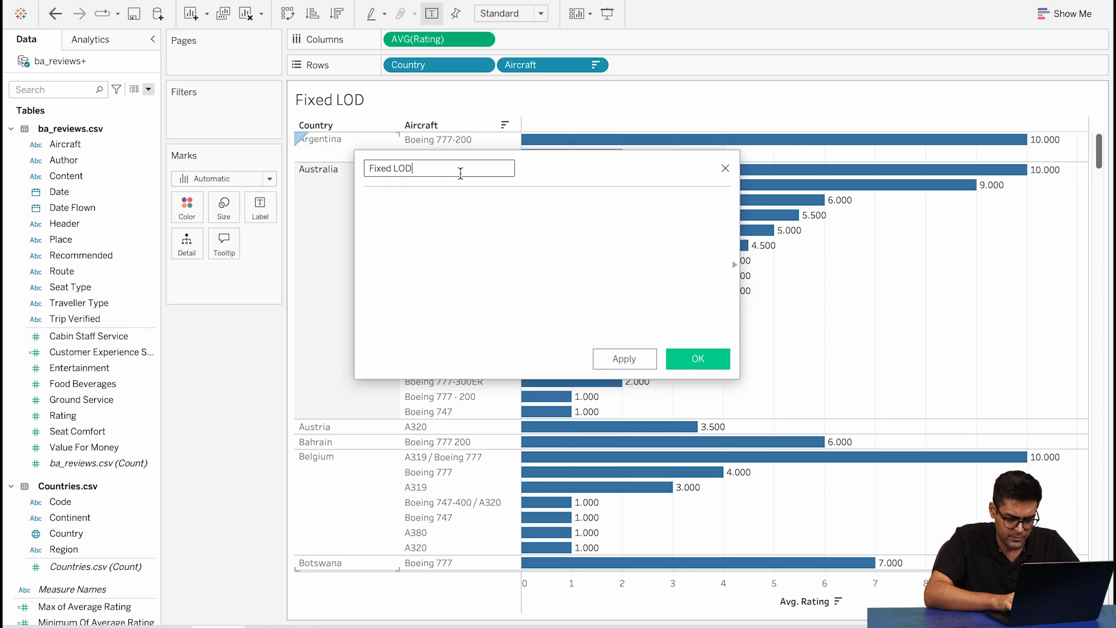
Enter the formula { FIXED [Country]: AVG(Rating)} in the Fixed LOD calculation and save it
left_click(442, 201)
type("{ ")
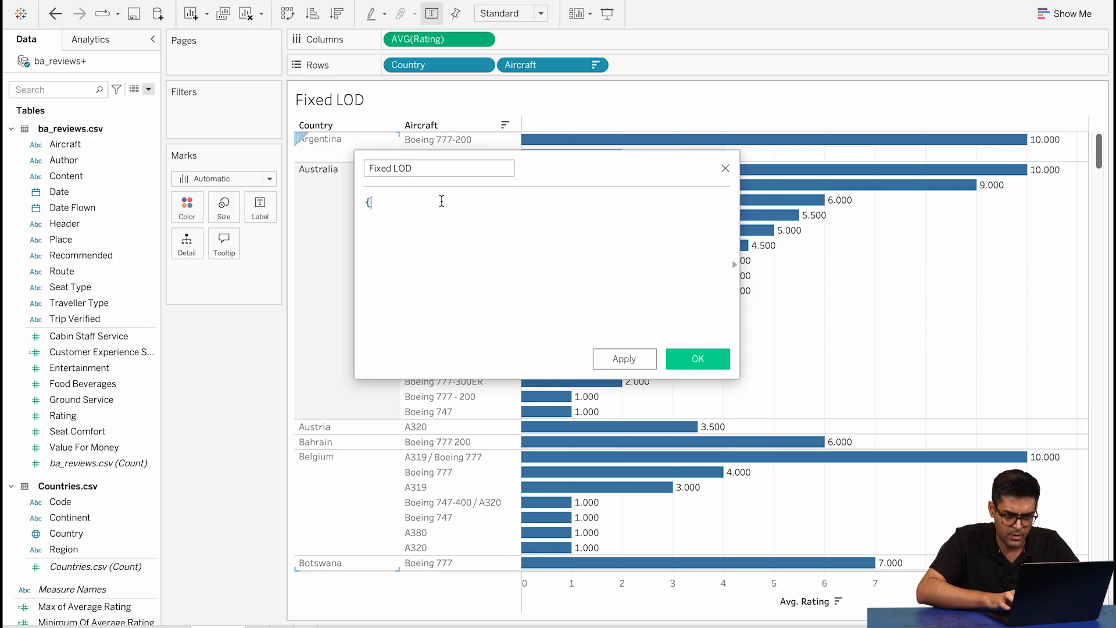
type("FIXED ")
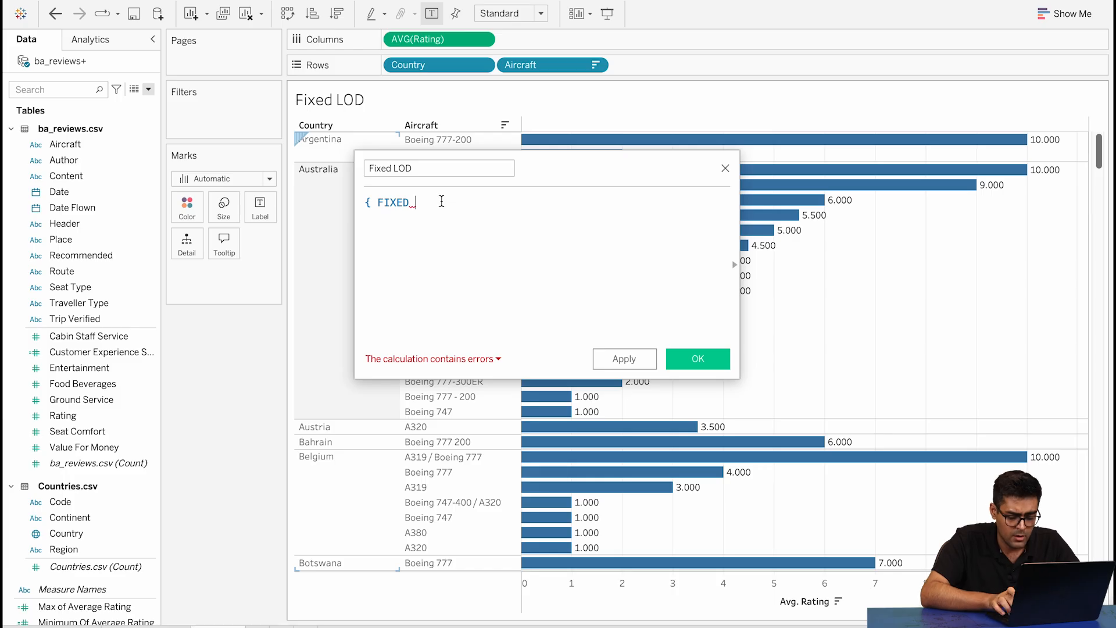
type("[Country")
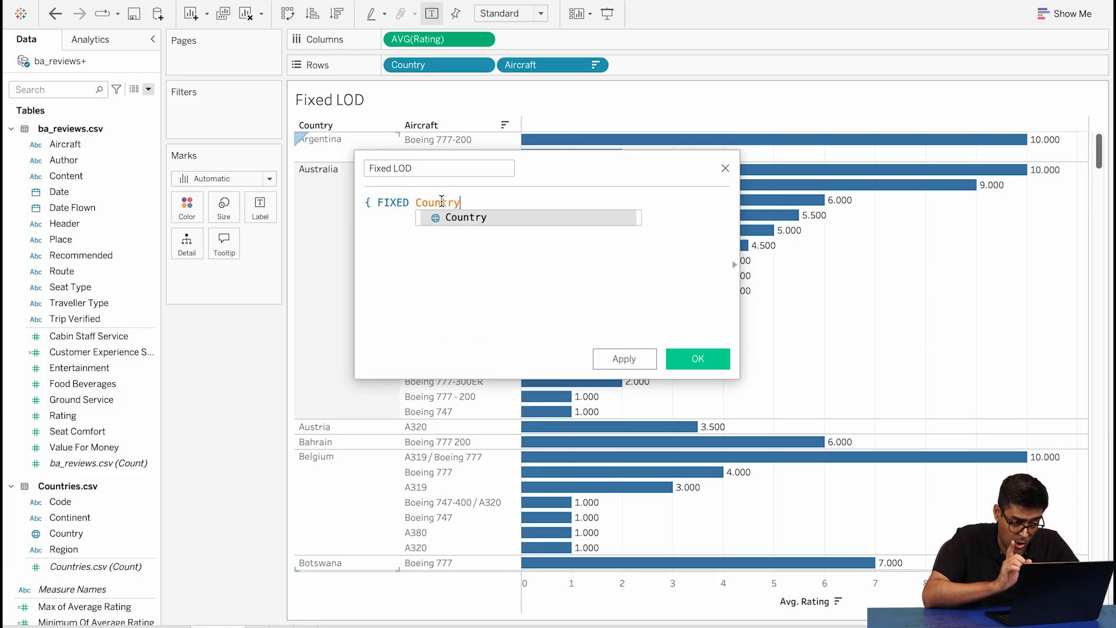
key("Return")
type(": AV")
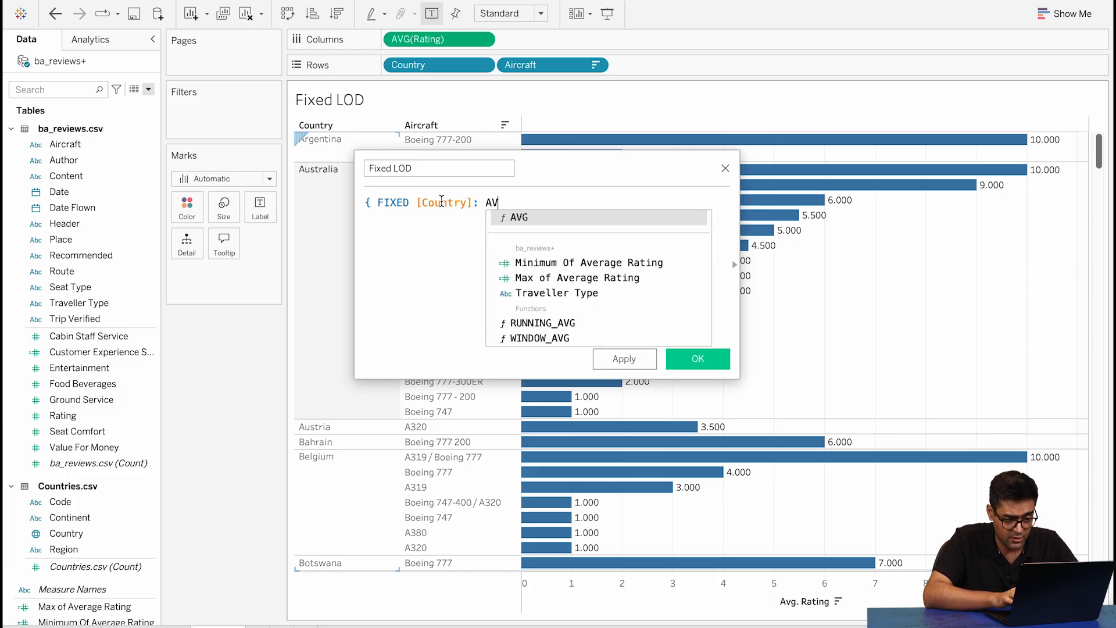
type("G(Rat")
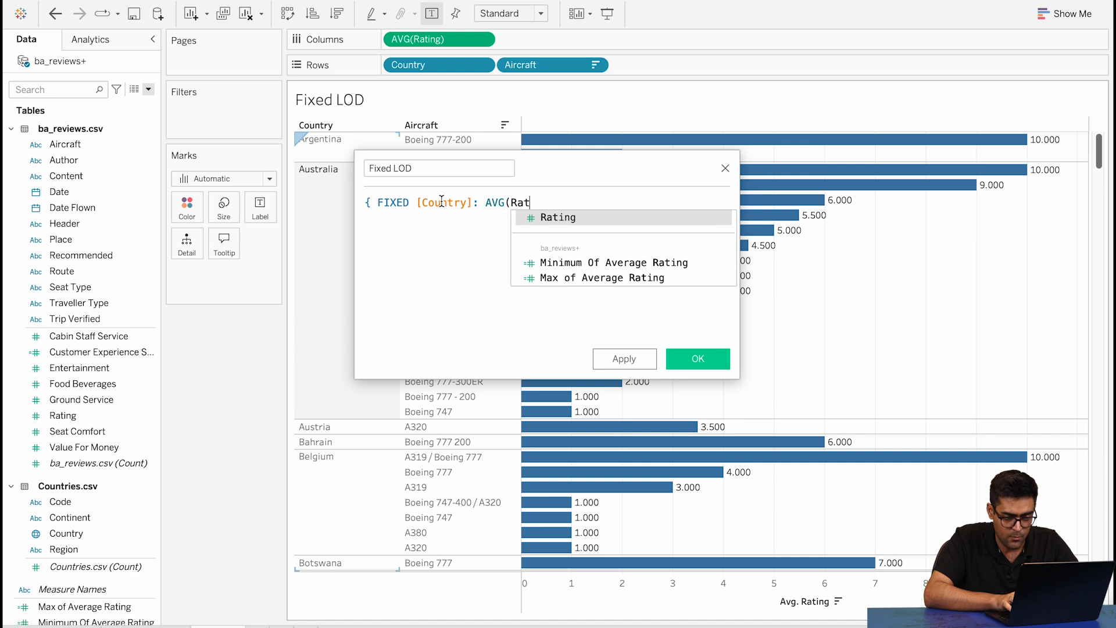
type("ing)}")
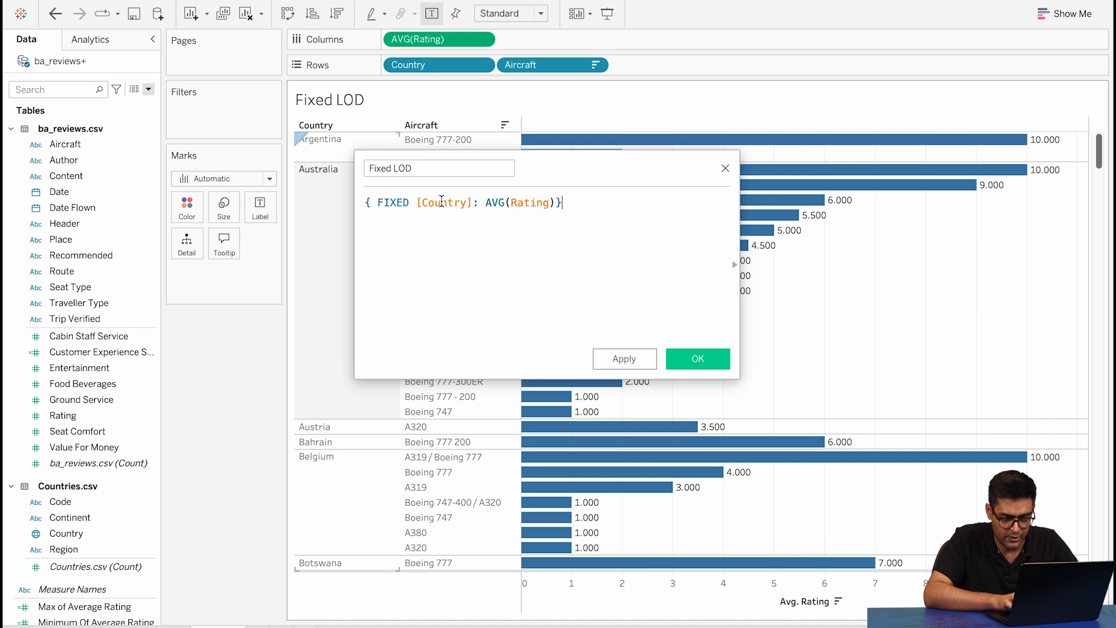
left_click(686, 357)
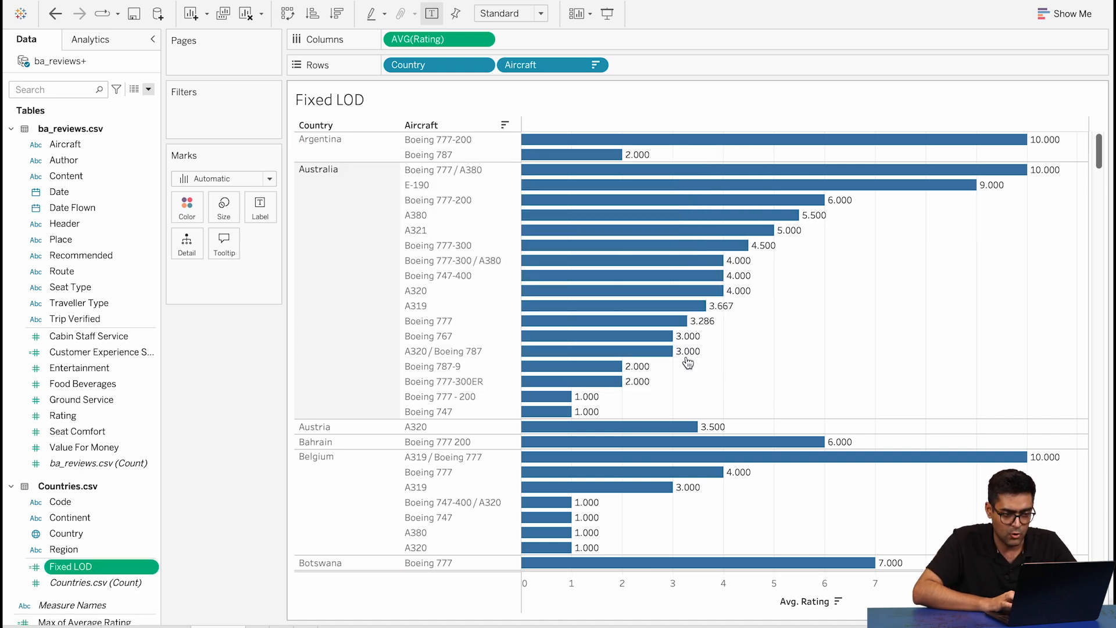
Add Fixed LOD to the columns beside the average rating and filter Null out of Aircraft
left_click_drag(77, 567, 547, 40)
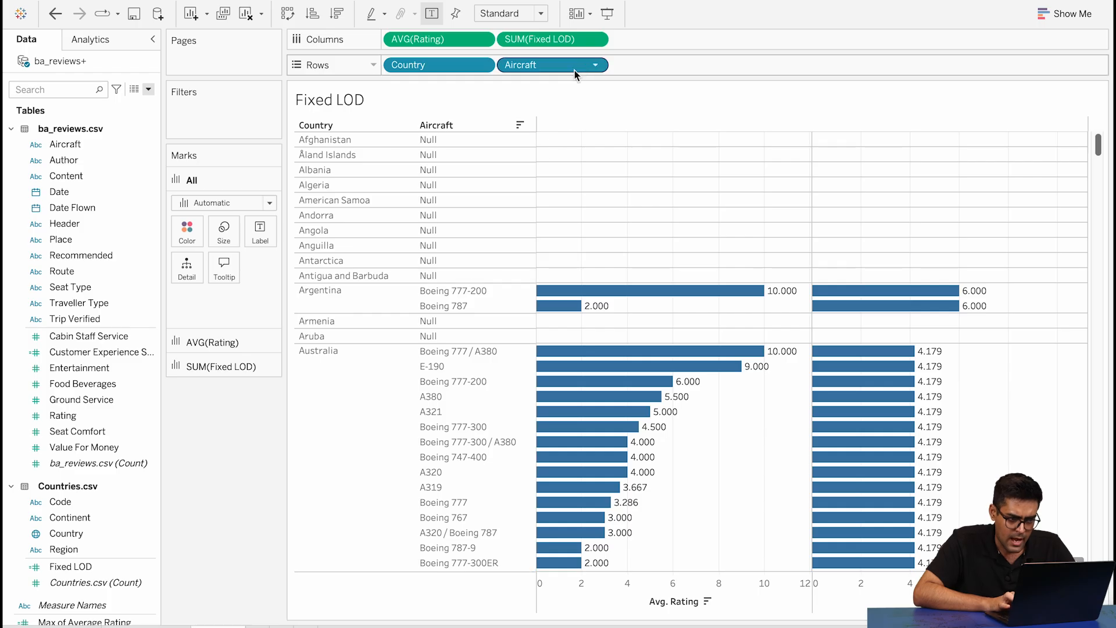
left_click(596, 68)
left_click(557, 81)
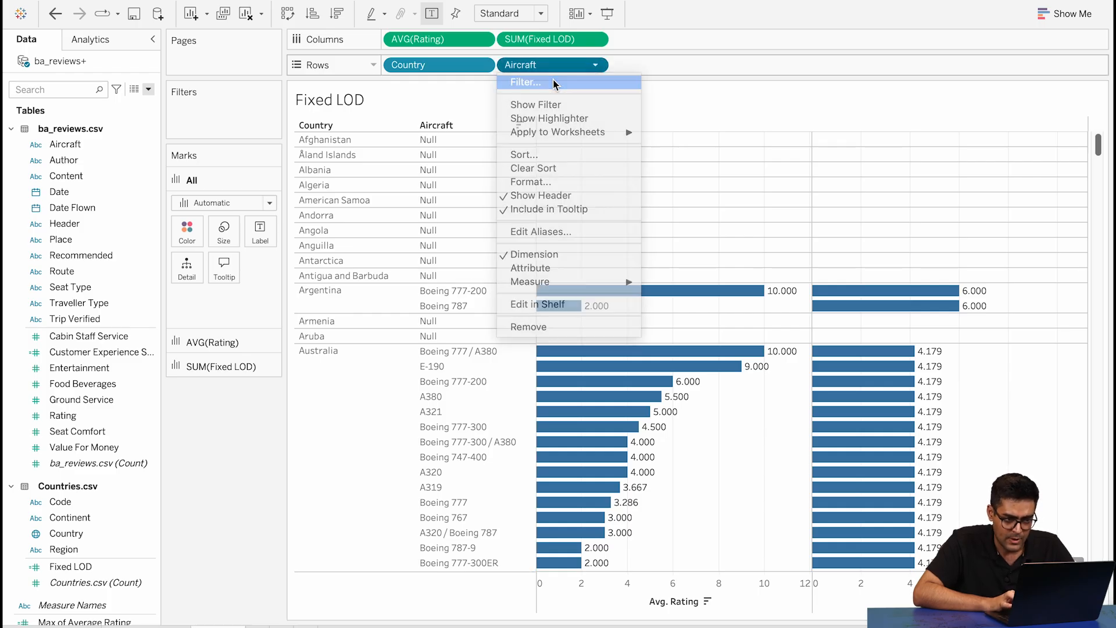
left_click(417, 184)
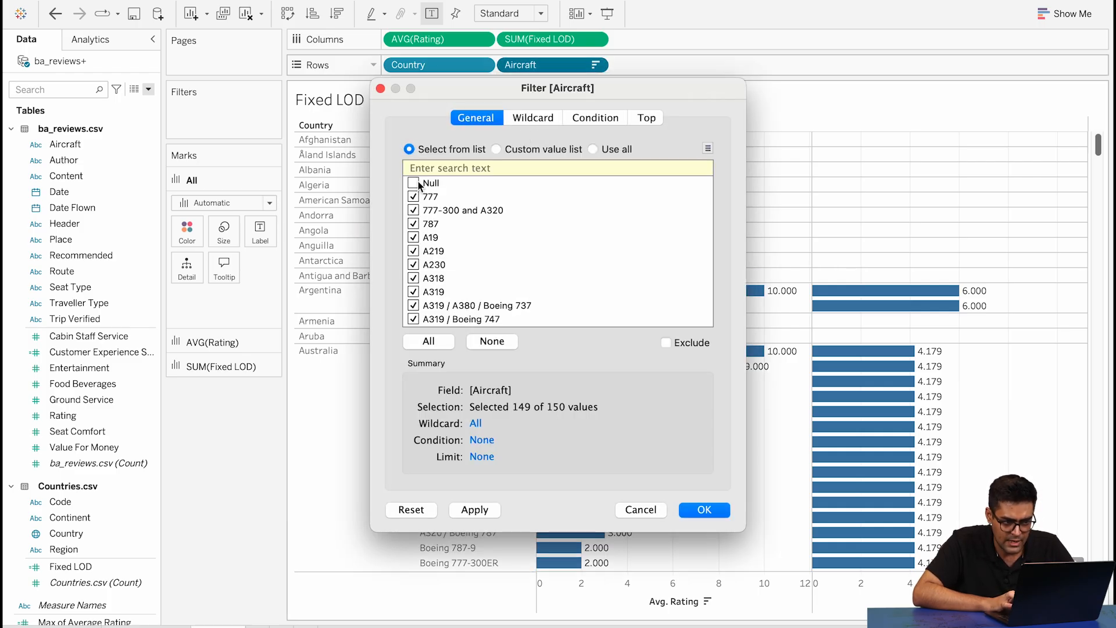
left_click(704, 509)
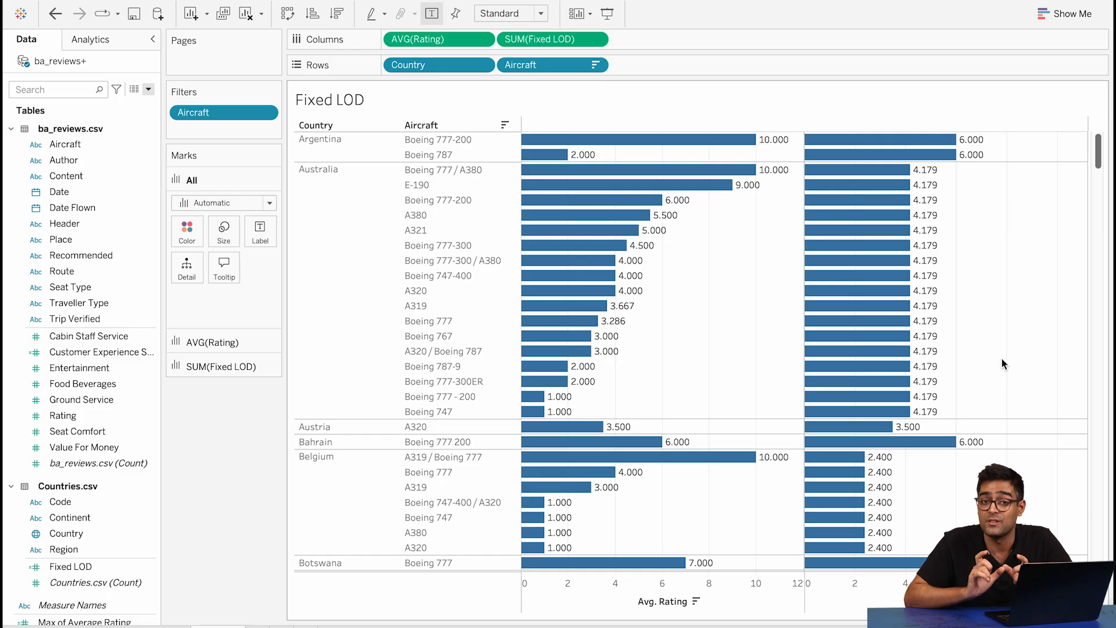
scroll(947, 377, "down", 3)
scroll(946, 376, "up", 3)
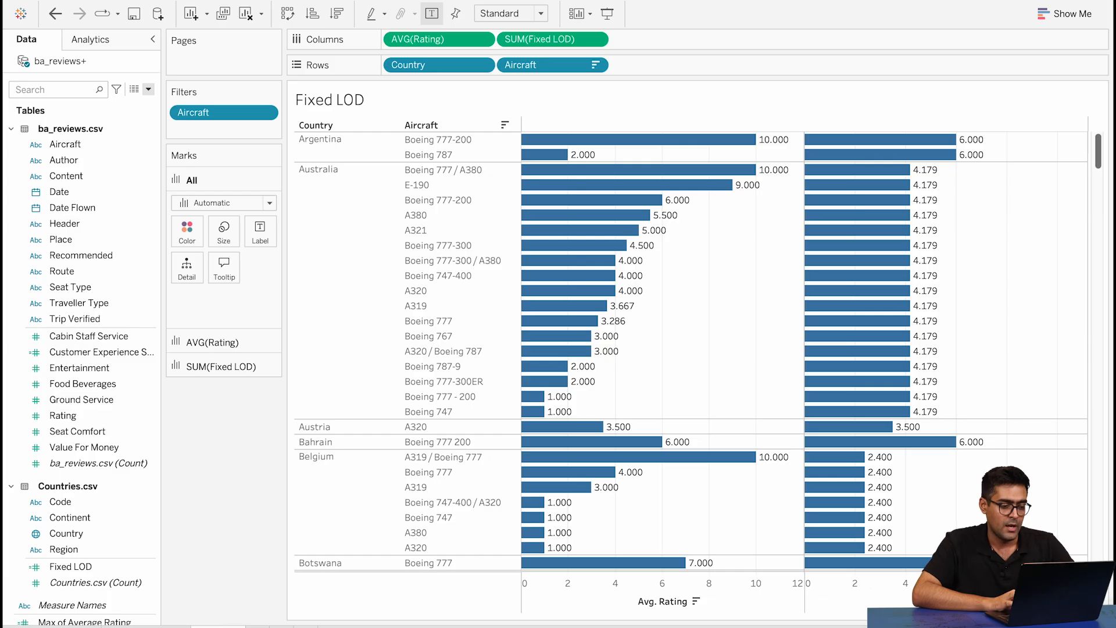
Add a new worksheet named Exclude LOD and place Seat Type and Traveller Type on its rows
left_click(258, 627)
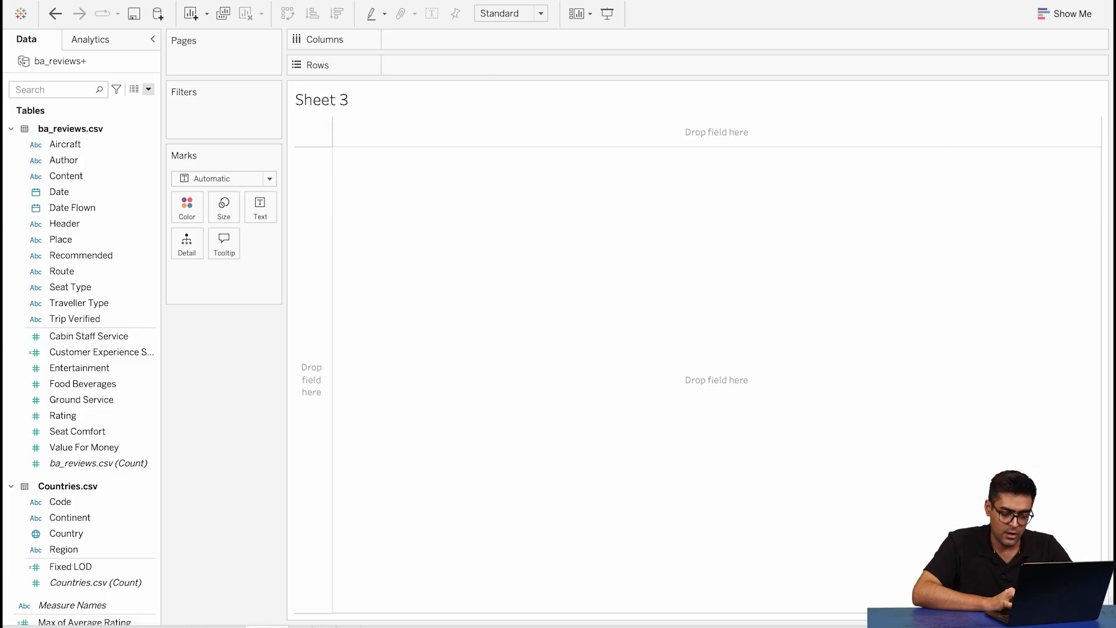
key("Return")
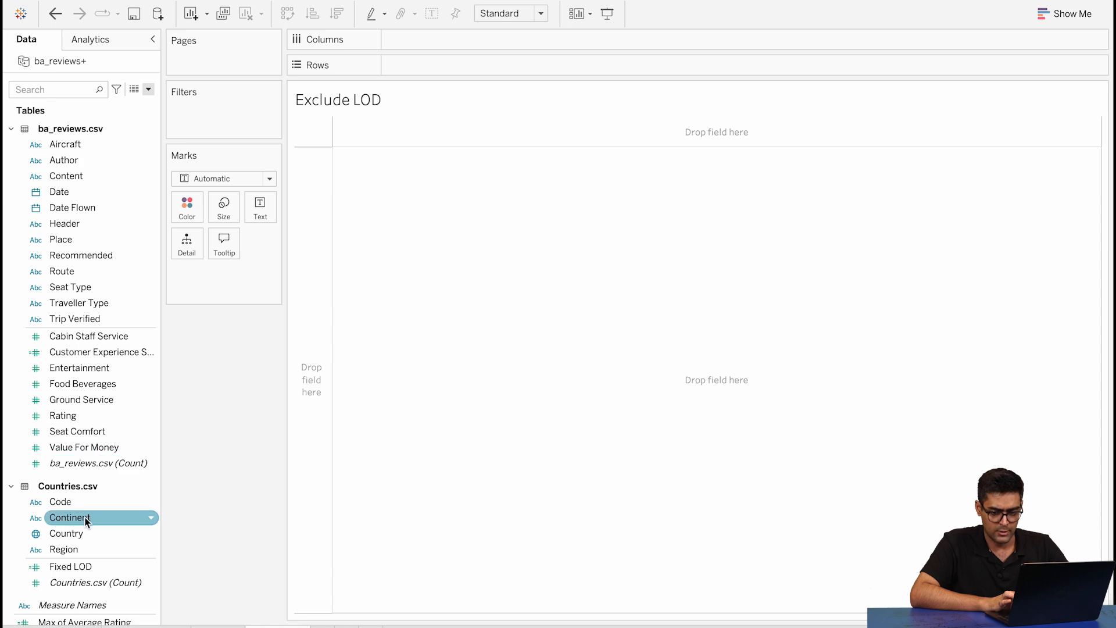
left_click(103, 289)
left_click_drag(103, 288, 443, 64)
left_click_drag(114, 303, 574, 68)
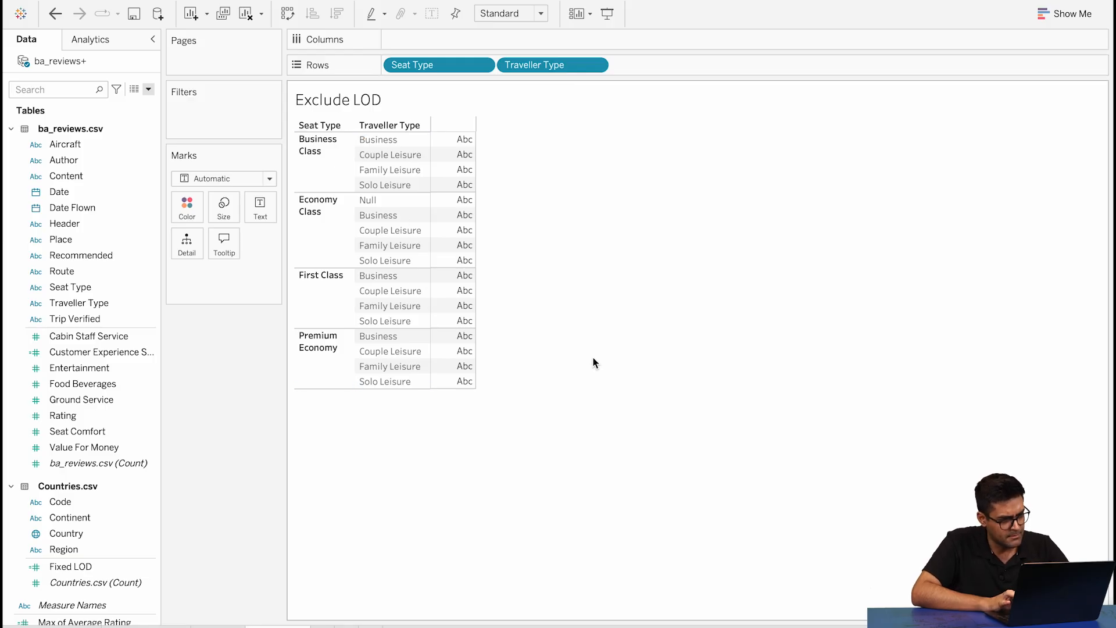
Add the sum of Rating to the columns and sort the traveller types by it in descending order
left_click(108, 418)
left_click_drag(108, 417, 463, 44)
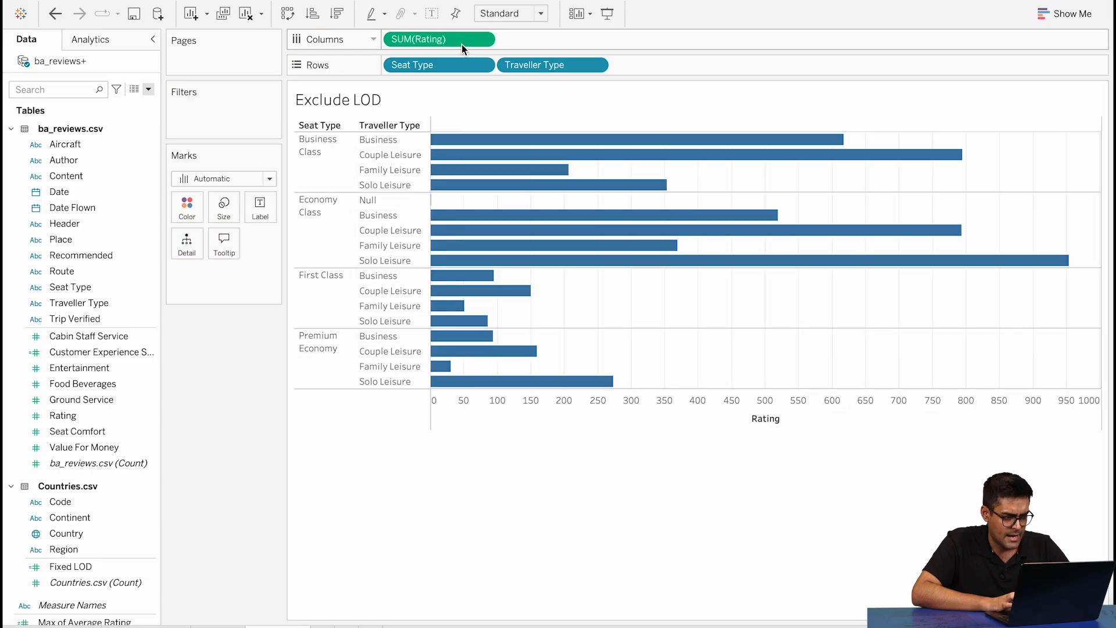
left_click(788, 418)
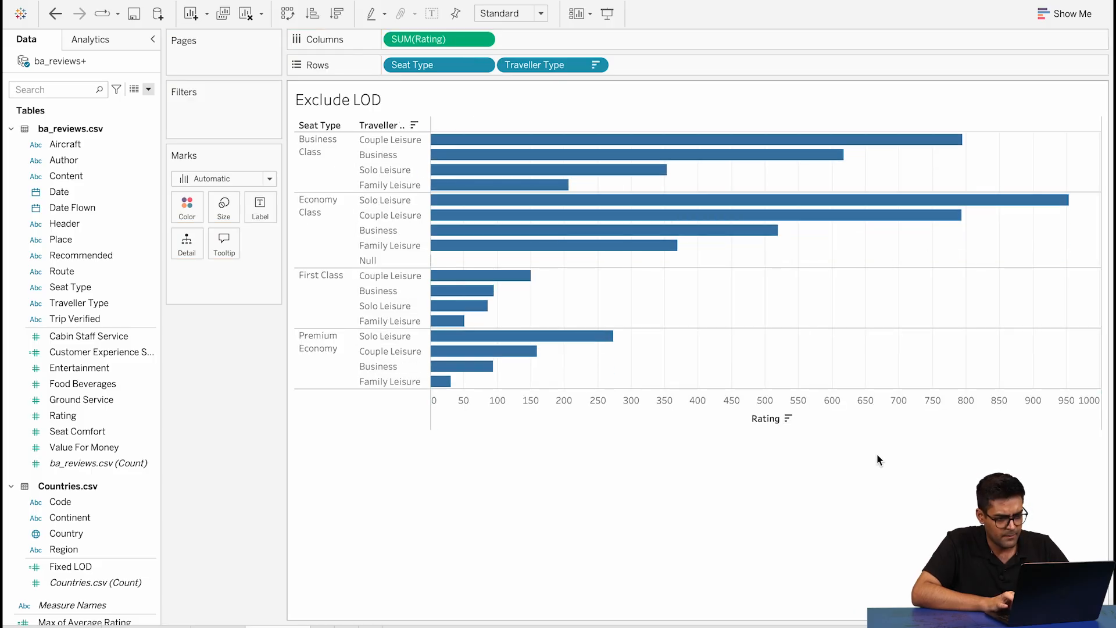
Show mark labels on the rating bars of the Exclude LOD sheet
left_click(260, 210)
left_click(298, 241)
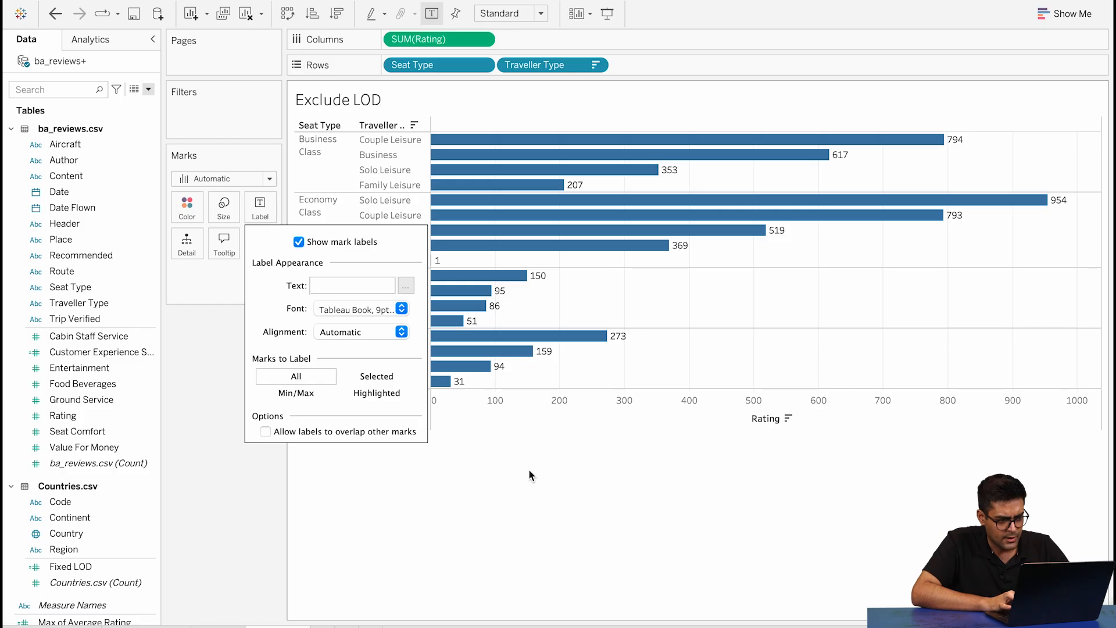
Change the Rating measure on the columns from sum to average
left_click(483, 501)
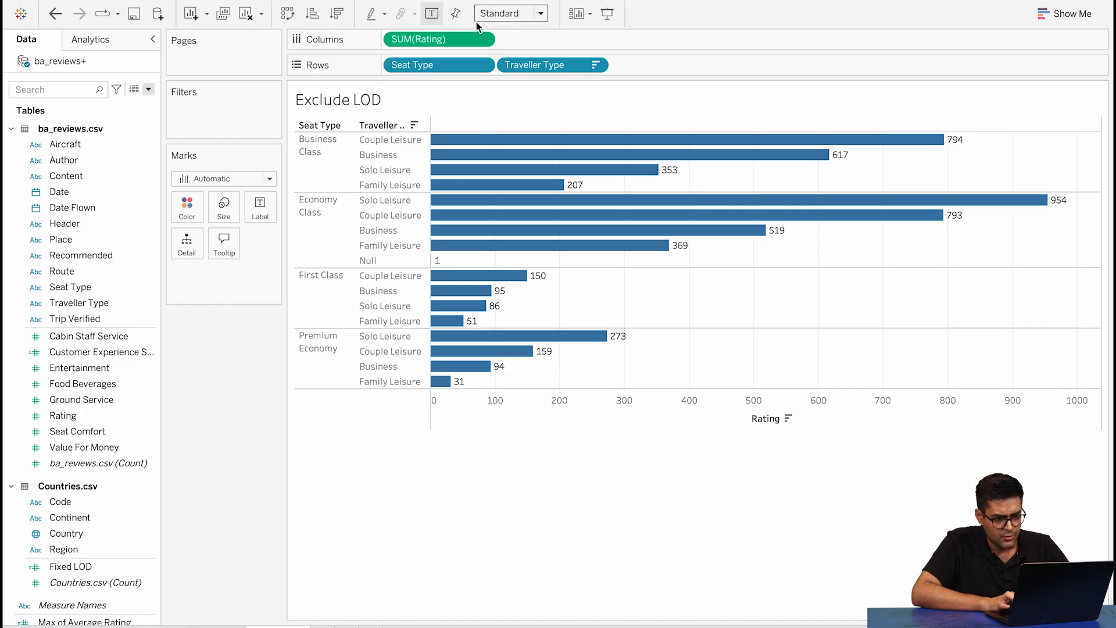
left_click(482, 39)
mouse_move(488, 193)
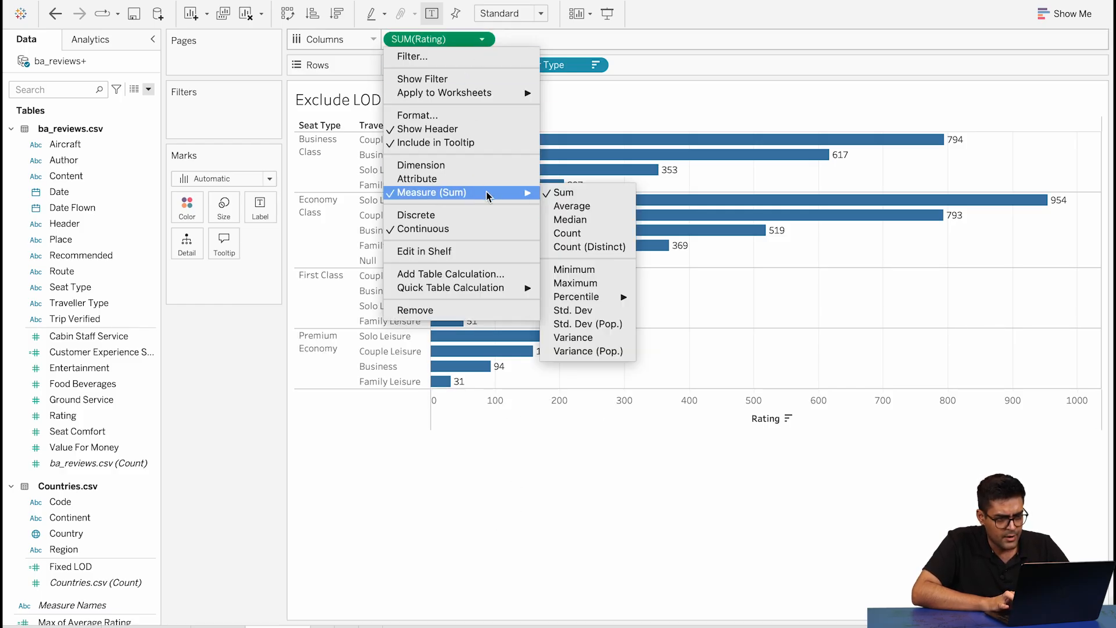
left_click(557, 204)
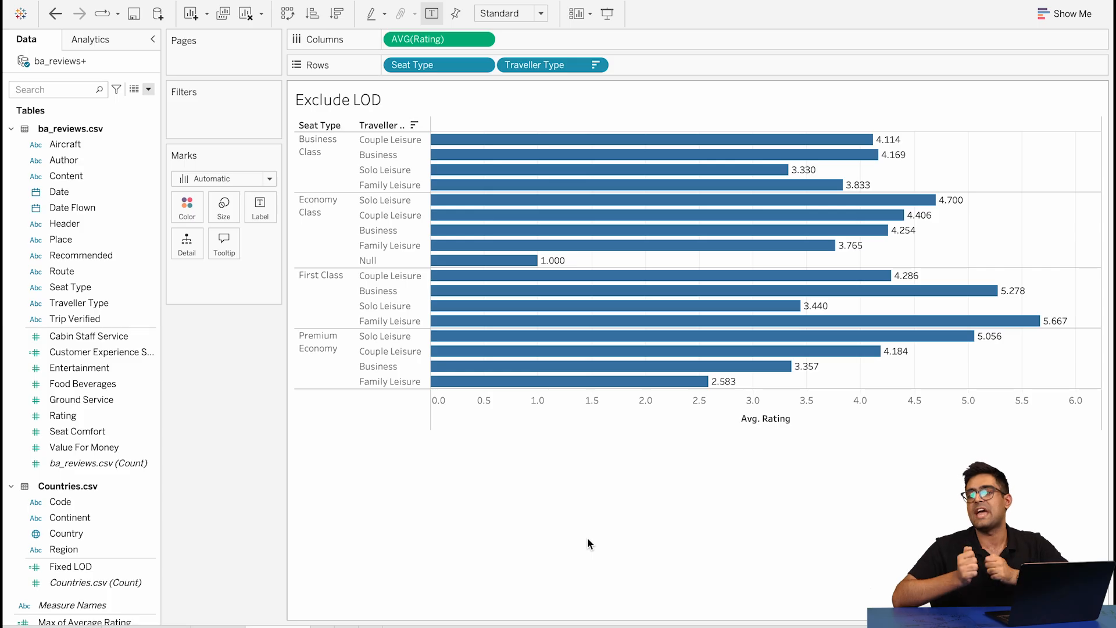
Create a calculated field and name it Exclude LOD
left_click(148, 88)
left_click(130, 105)
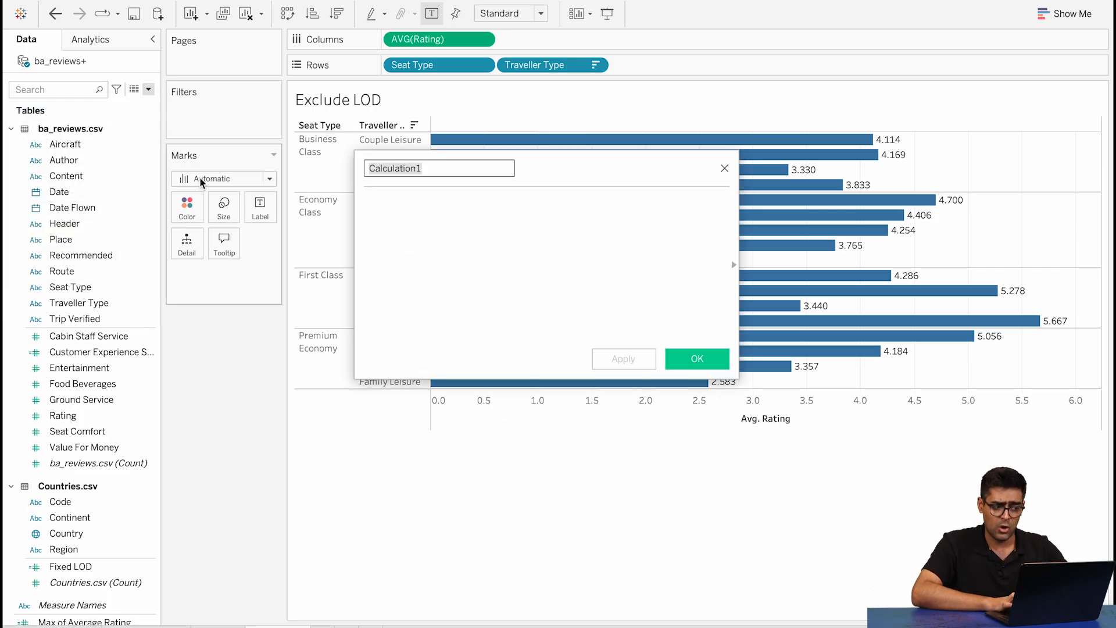
left_click(462, 171)
key("BackSpace")
key("BackSpace")
key("BackSpace")
key("BackSpace")
key("BackSpace")
key("BackSpace")
key("BackSpace")
key("BackSpace")
key("BackSpace")
key("BackSpace")
key("BackSpace")
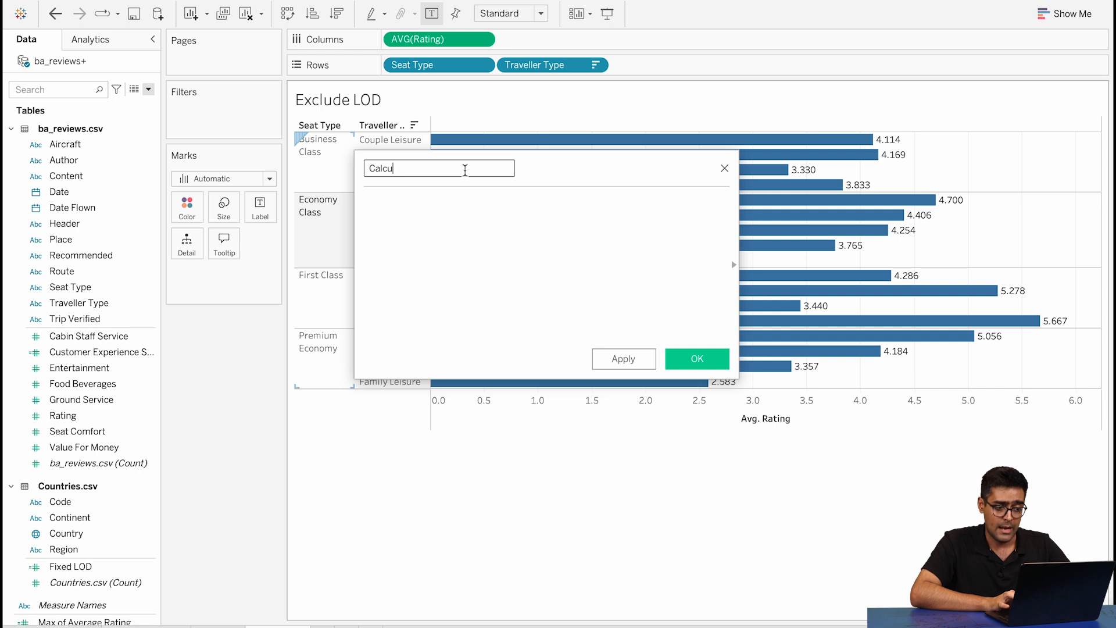
key("BackSpace")
type("Exclude LOD")
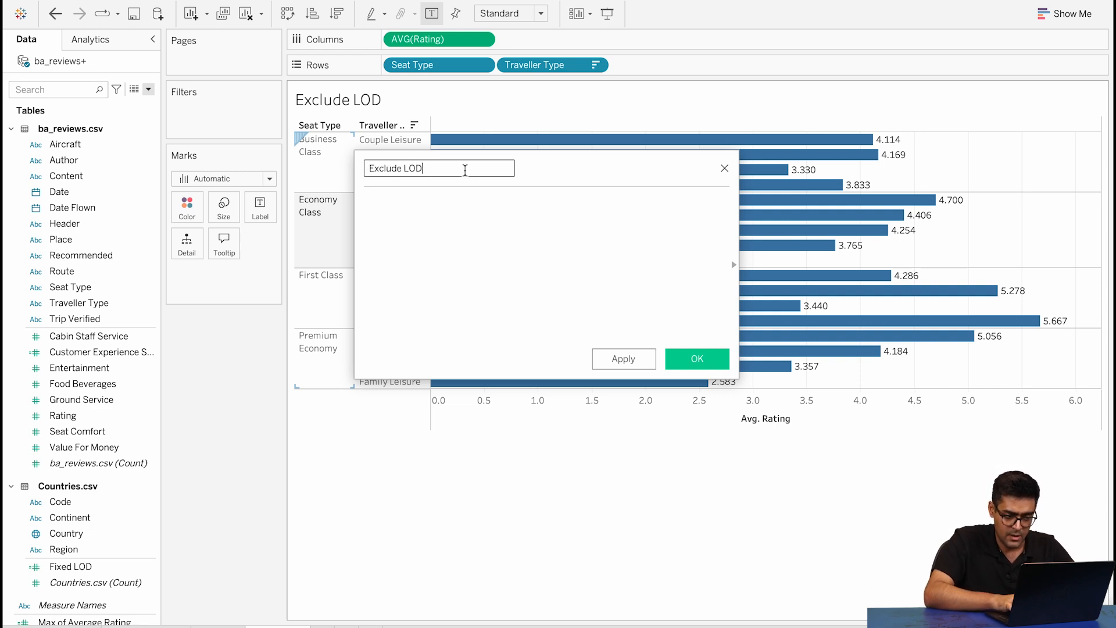
Enter the formula { EXCLUDE [Traveller Type]: AVG([Rating]) } for the calculated field and save it
left_click(445, 206)
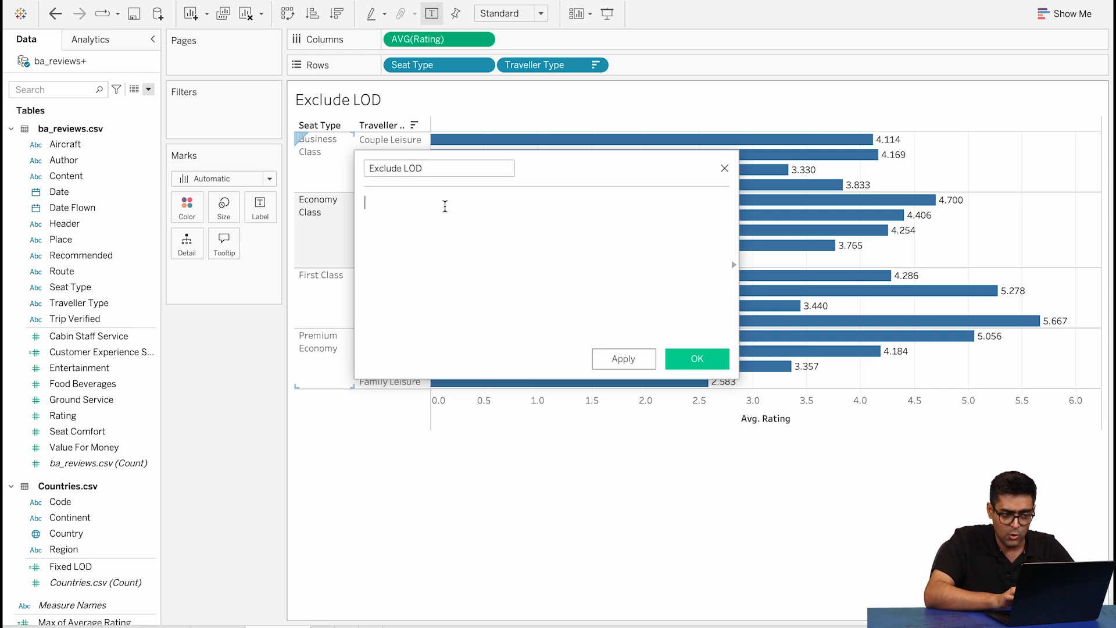
type("{ EXCLUDE")
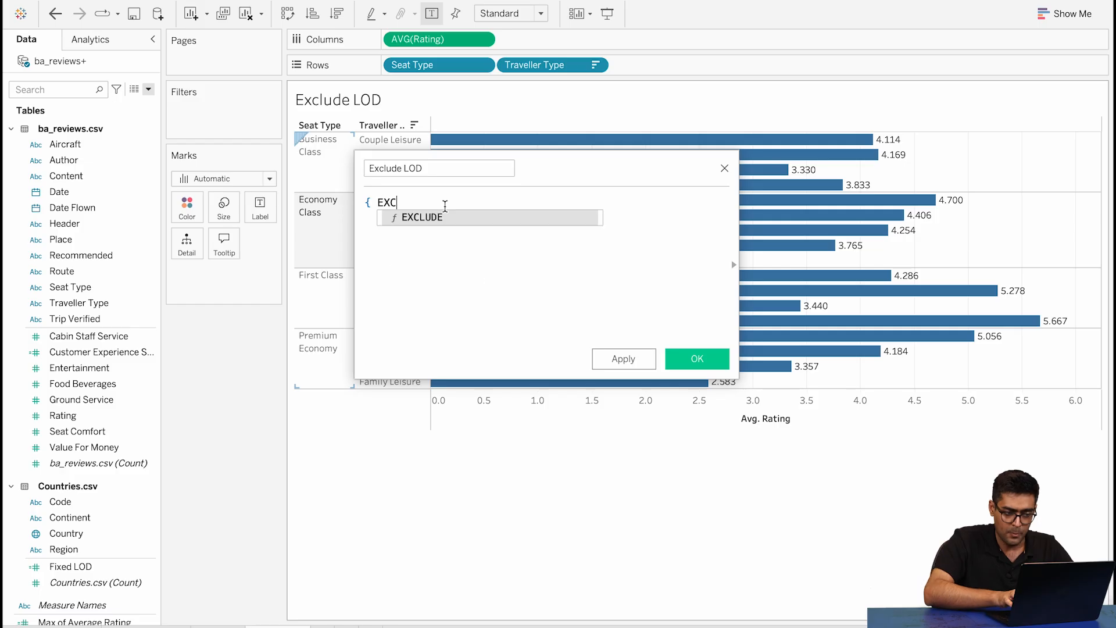
key("BackSpace")
key("BackSpace")
key("BackSpace")
key("BackSpace")
key("BackSpace")
key("BackSpace")
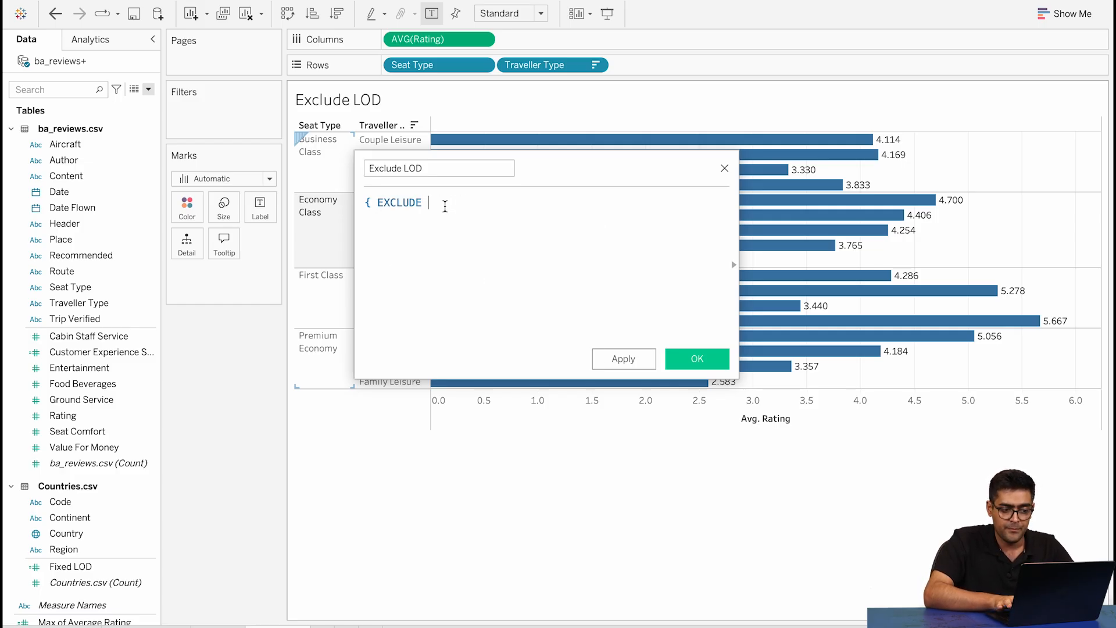
type("Travell")
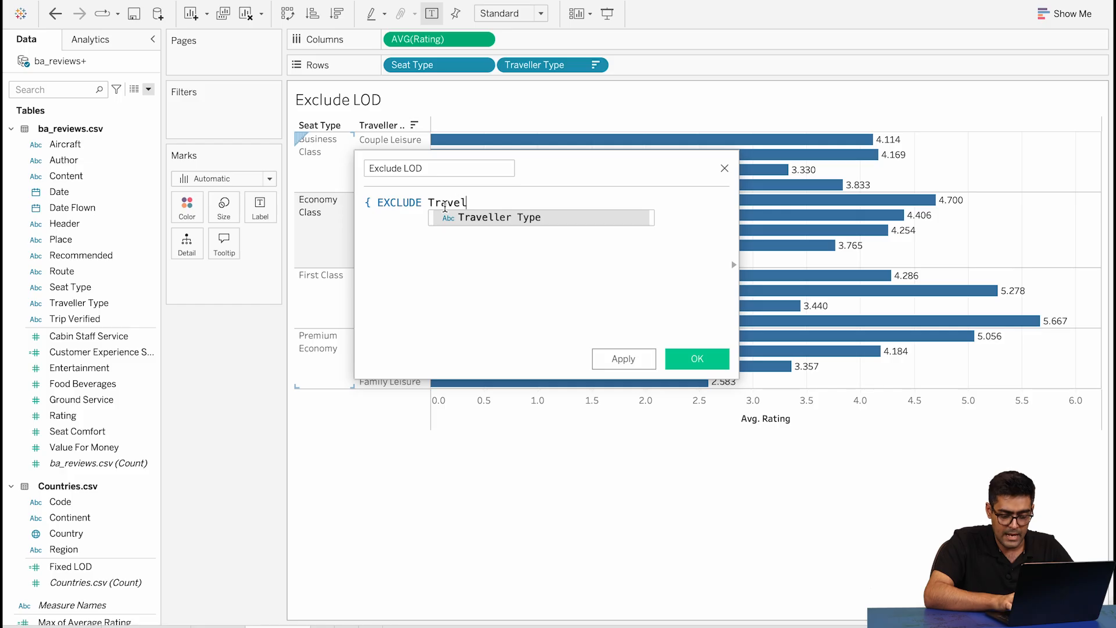
key("Return")
type(": AV")
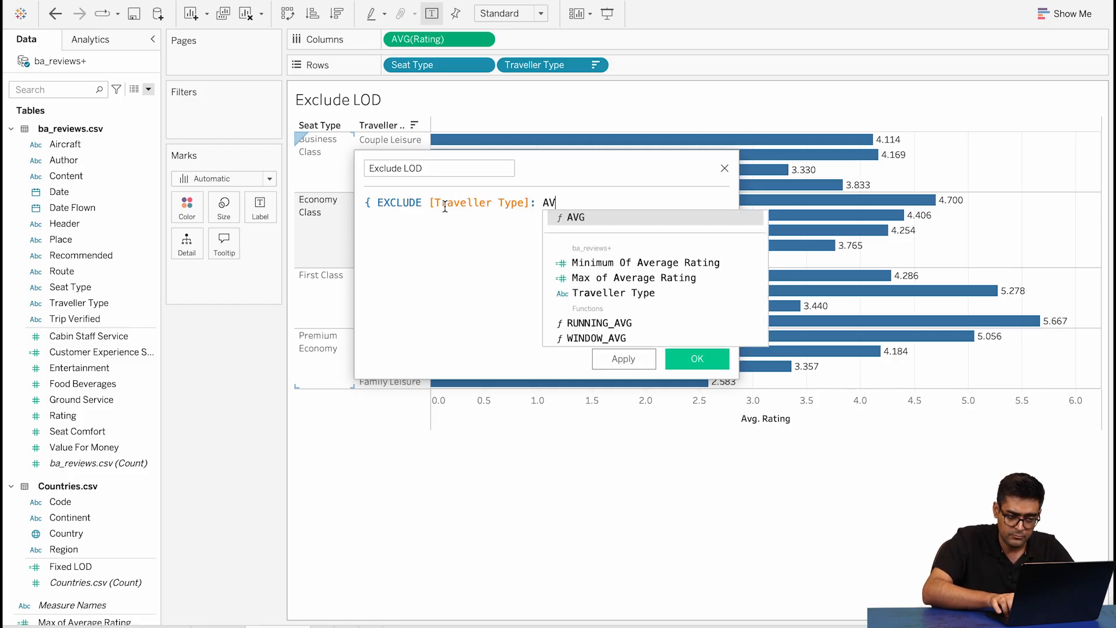
key("Return")
type("Rating")
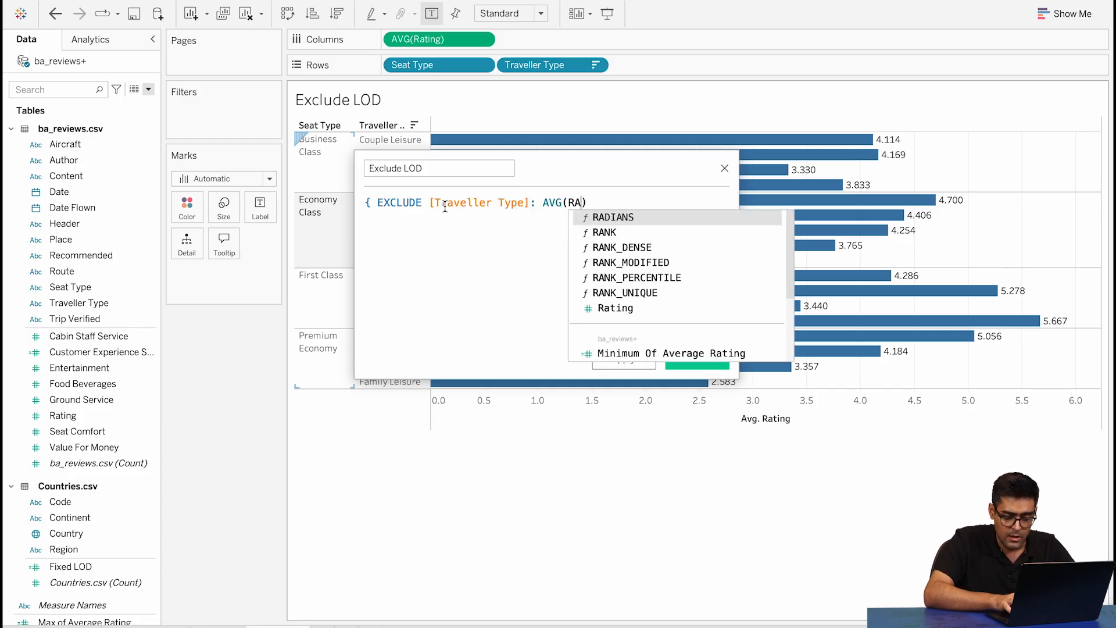
key("Return")
type("}")
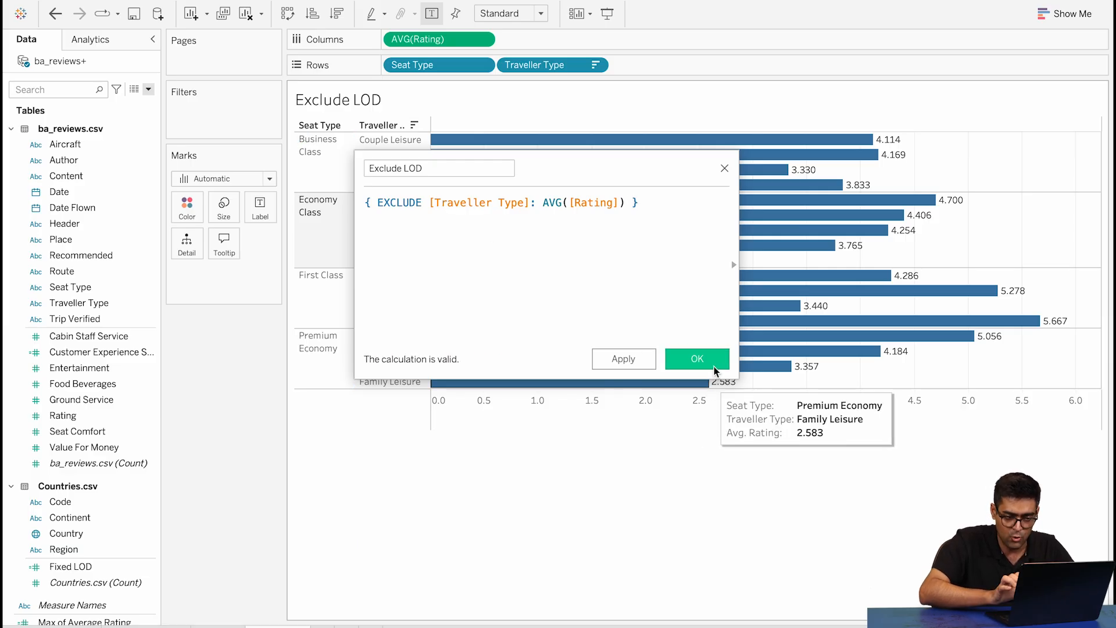
left_click(714, 361)
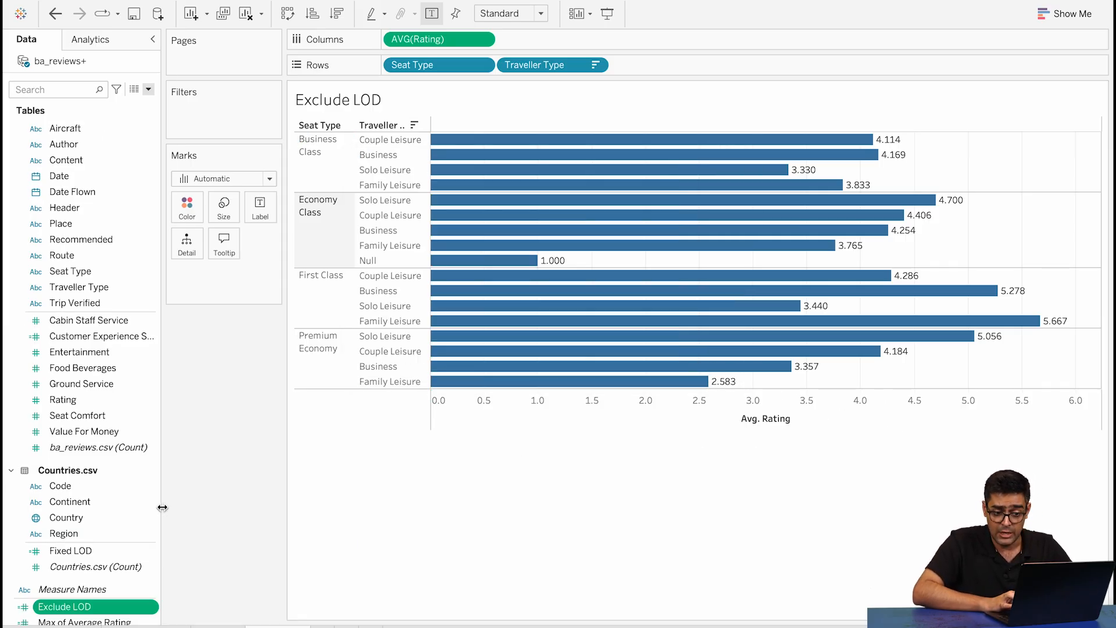
Add the Exclude LOD field to the columns beside the average rating
scroll(87, 532, "down", 3)
left_click_drag(88, 530, 583, 45)
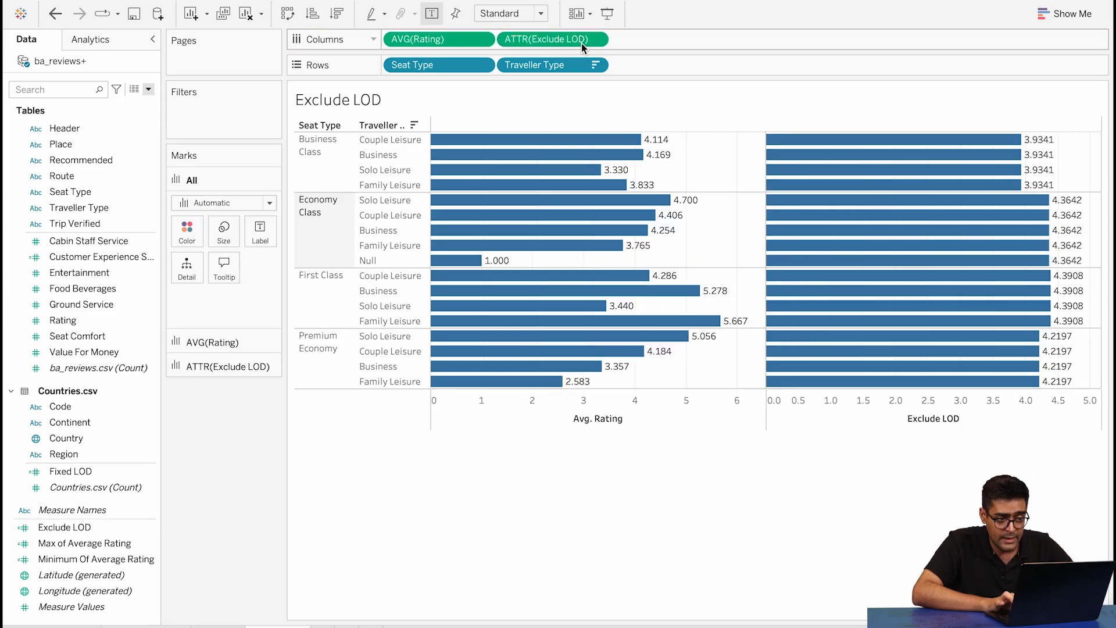
mouse_move(778, 231)
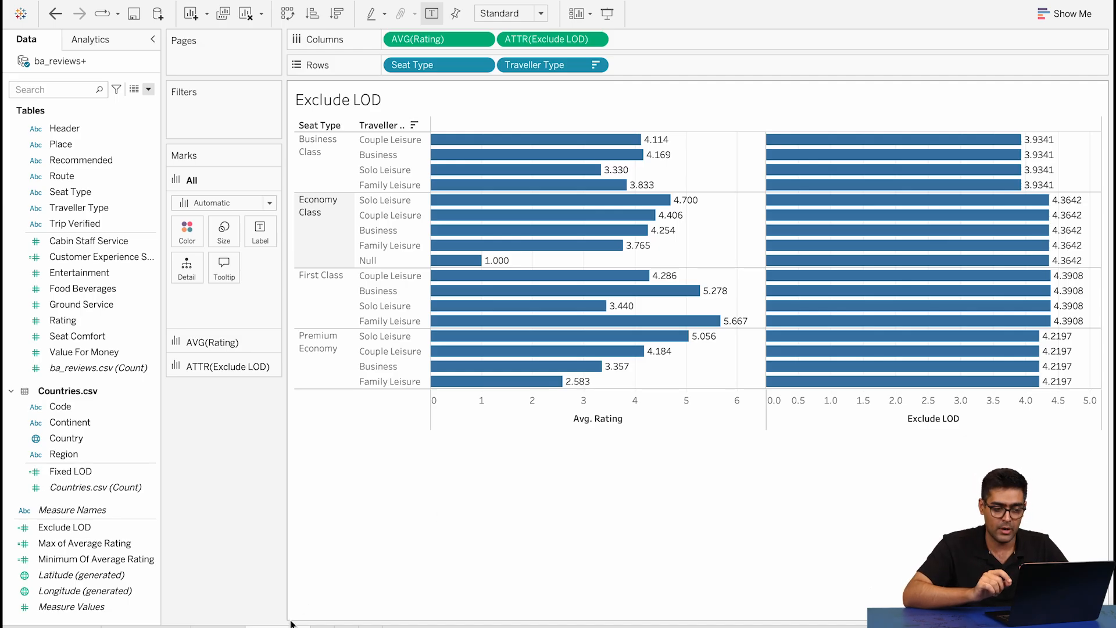
Add a new worksheet and name it Exclude LOD 2
left_click(323, 627)
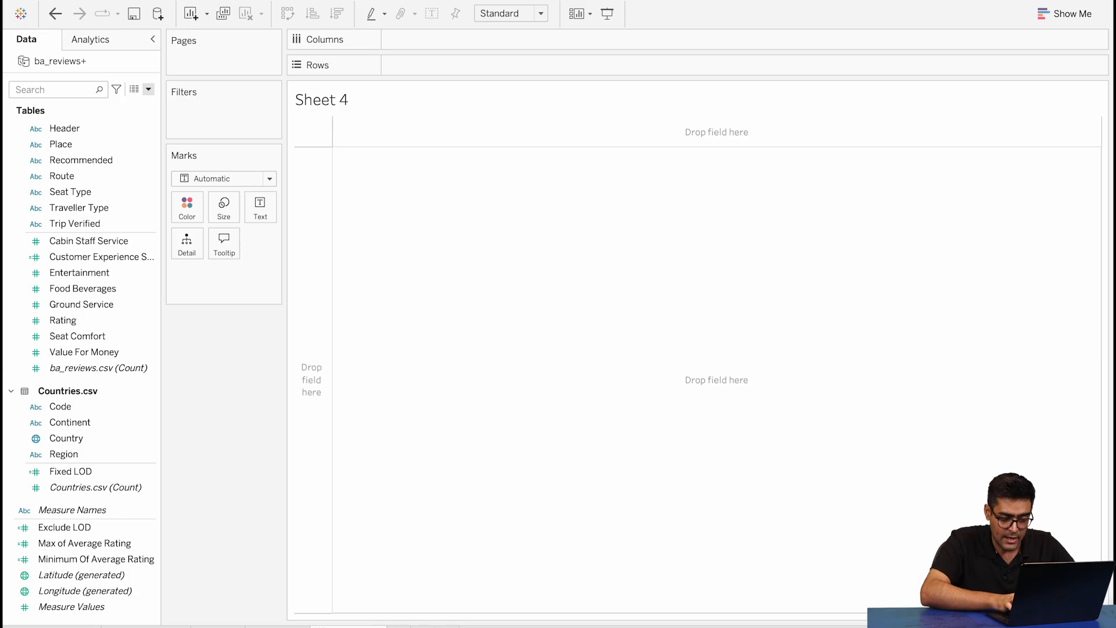
left_click(397, 627)
left_click(343, 627)
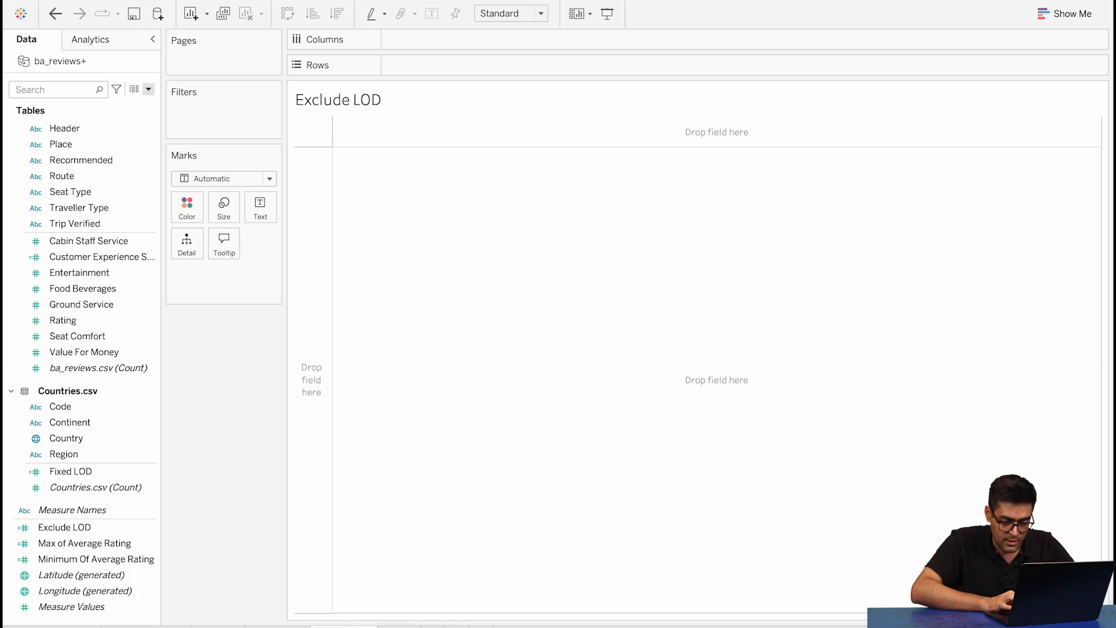
key("Return")
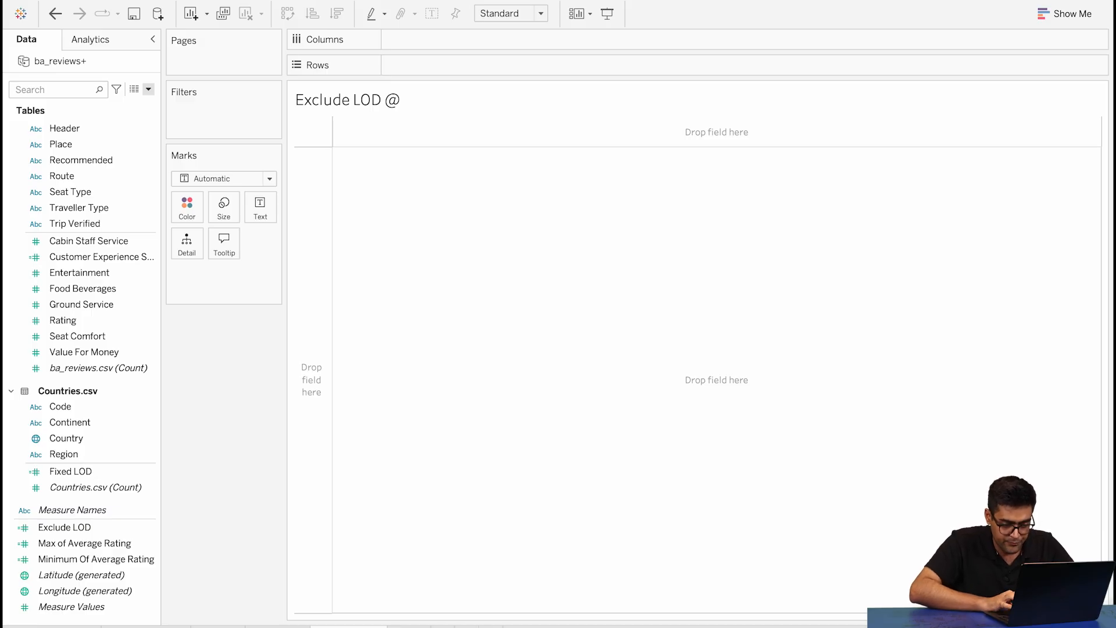
key("Return")
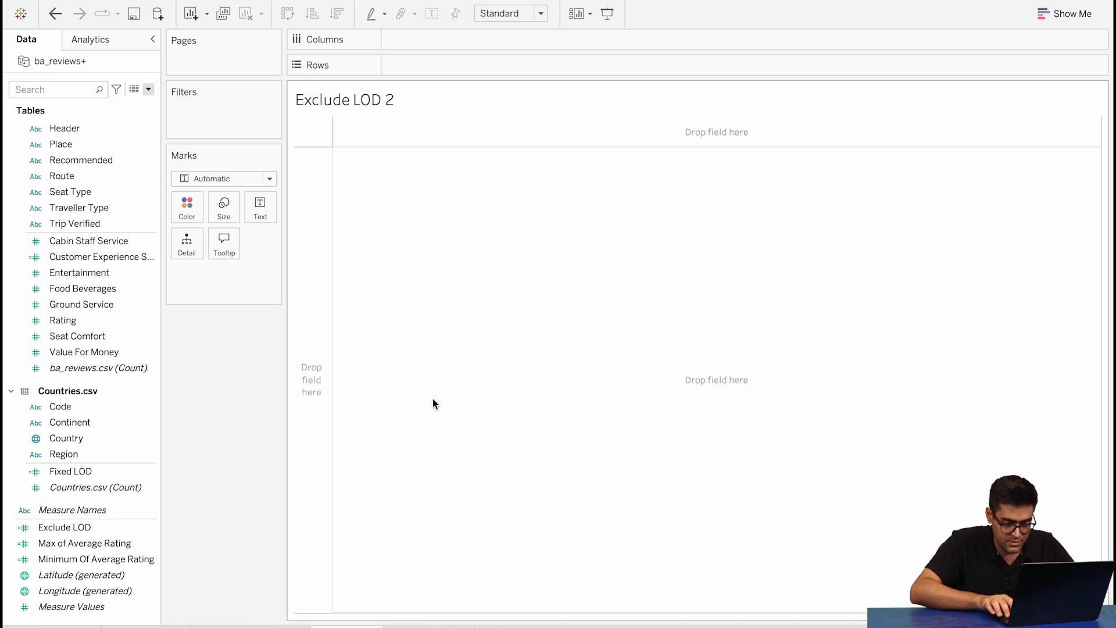
Place Country and Traveller Type on the rows of the Exclude LOD 2 sheet
left_click(278, 626)
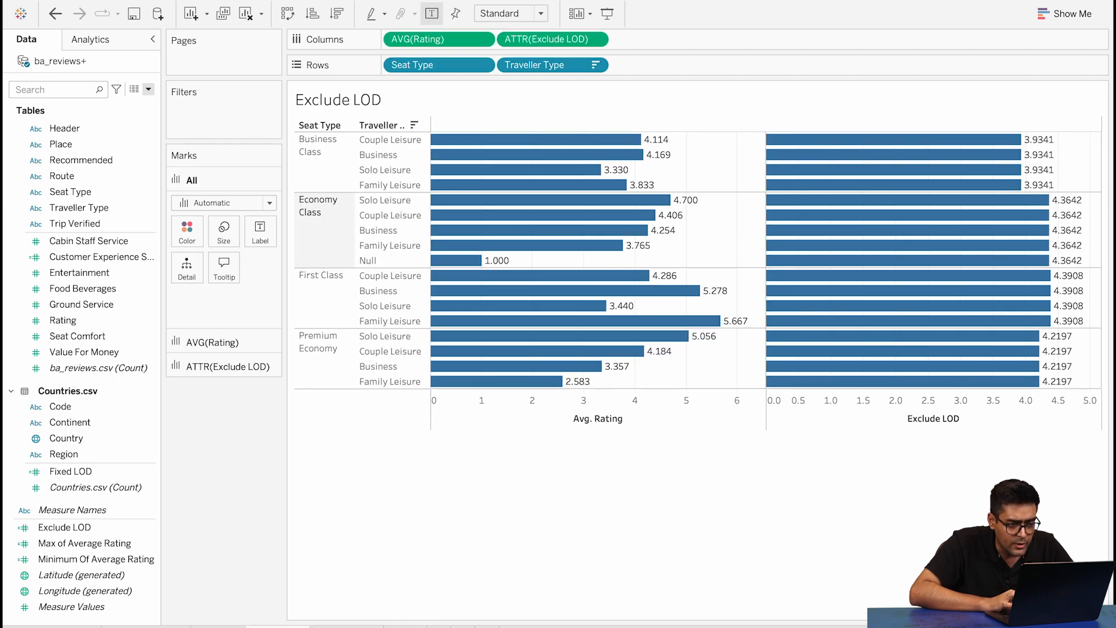
left_click(344, 626)
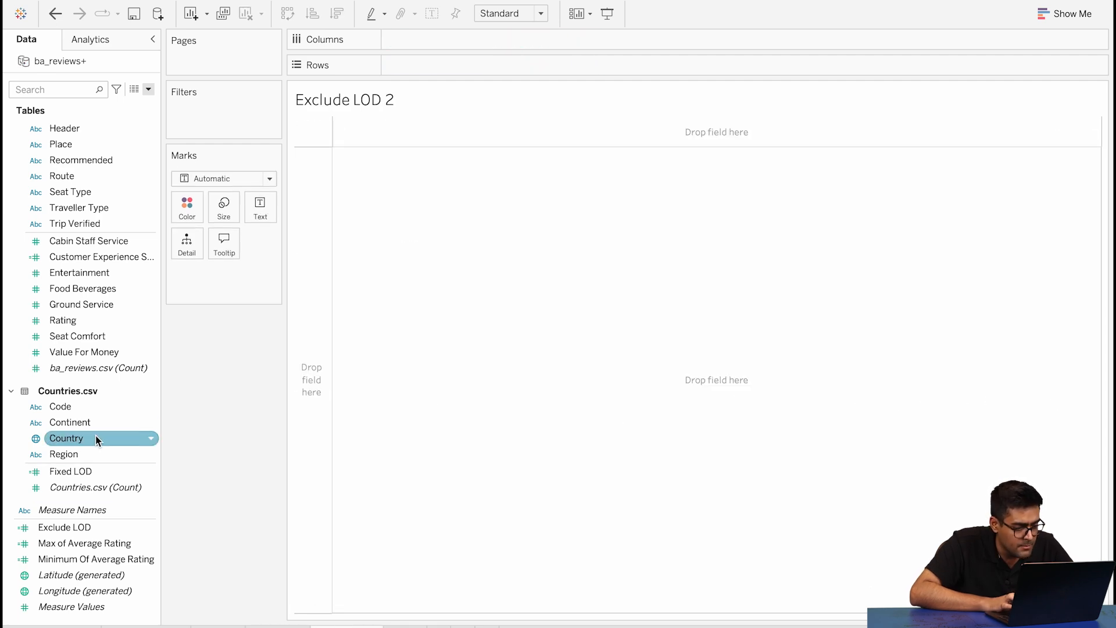
left_click_drag(98, 435, 434, 68)
left_click_drag(105, 208, 550, 68)
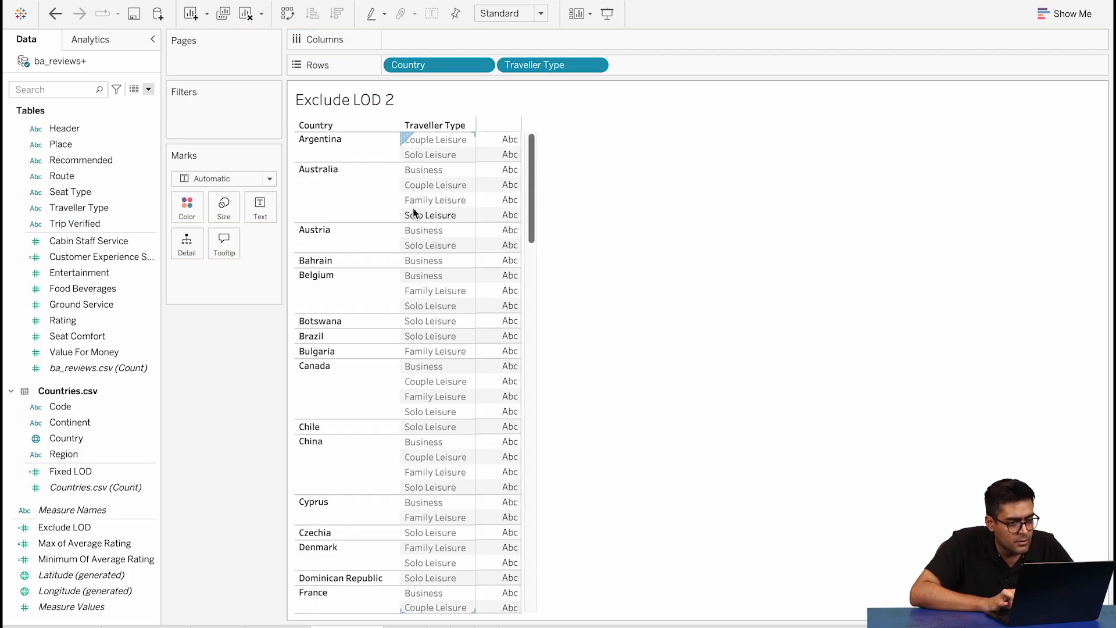
Add the average of Rating to the columns and sort the traveller types by it in descending order
left_click_drag(94, 321, 448, 43)
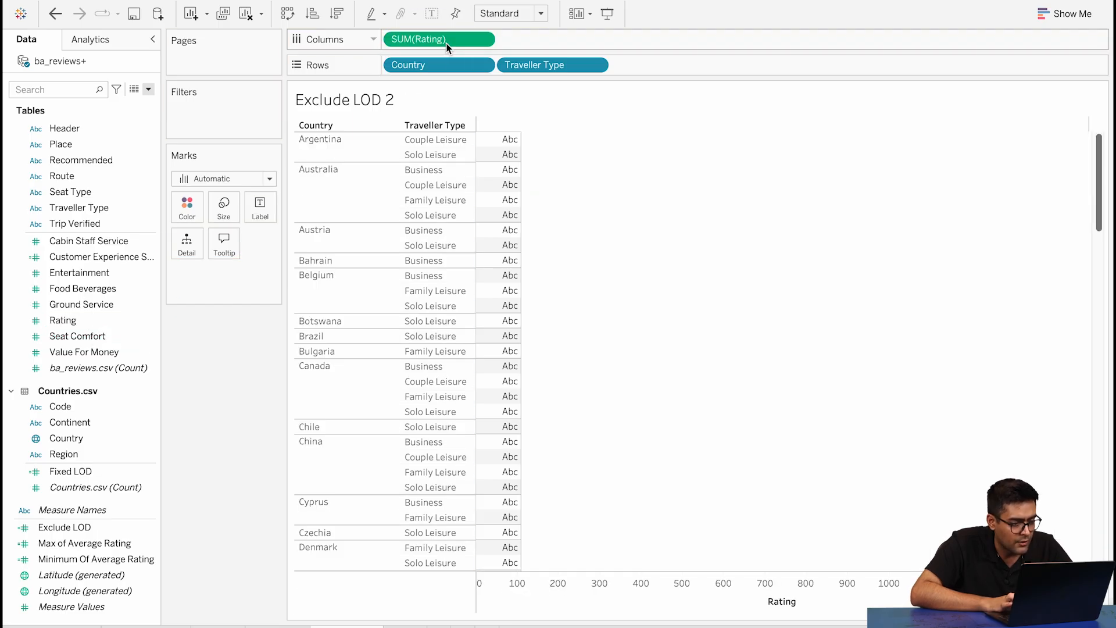
left_click(478, 40)
mouse_move(479, 186)
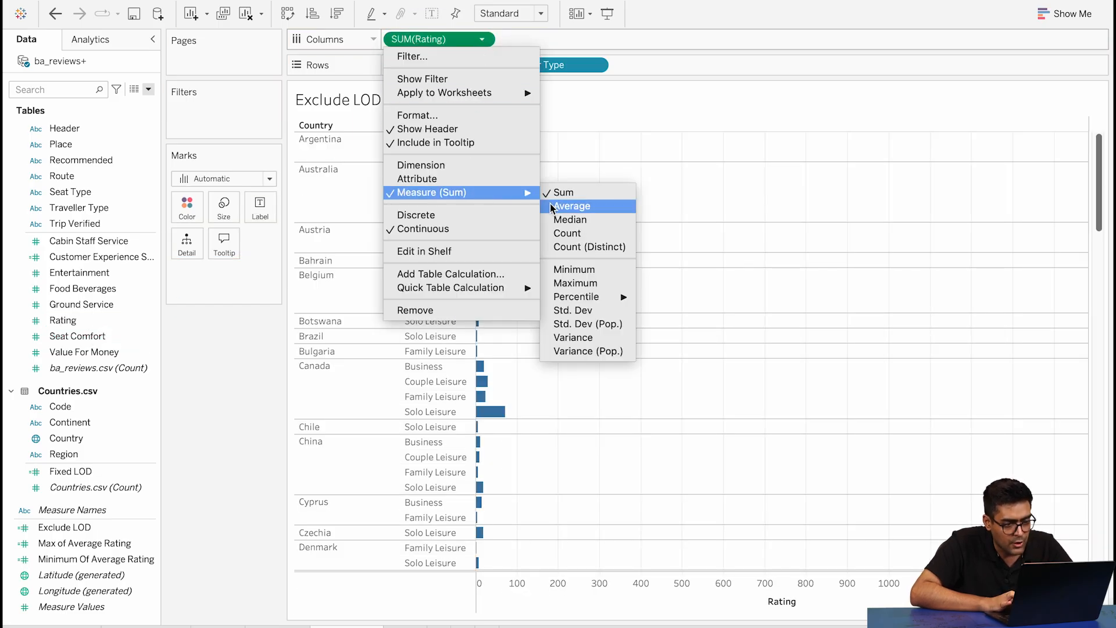
left_click(577, 206)
left_click(815, 601)
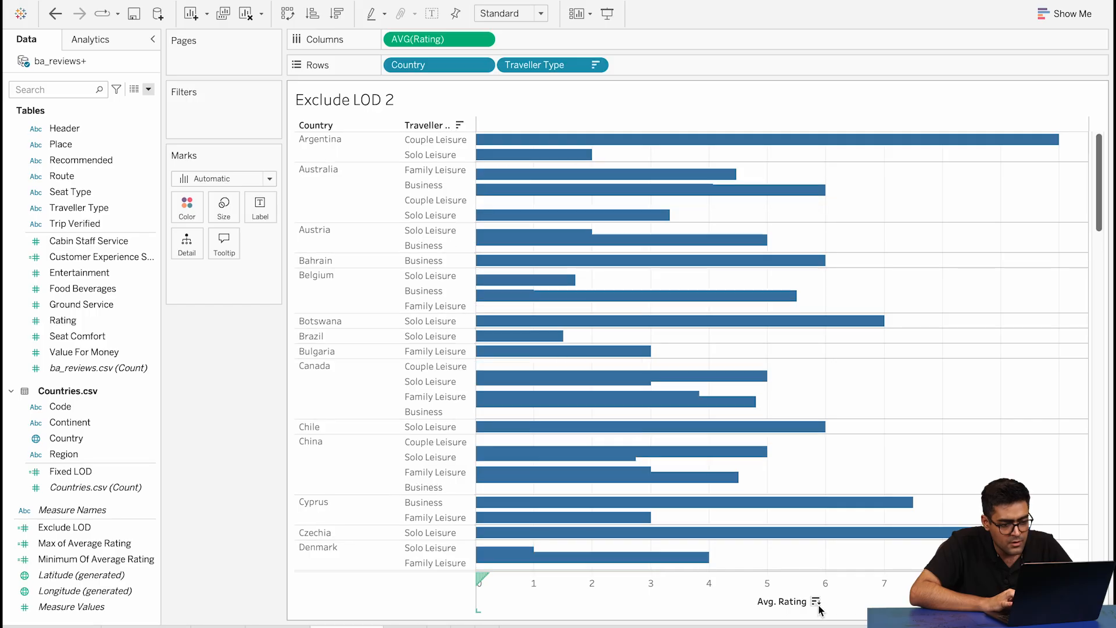
Show mark labels on the average rating bars of the Exclude LOD 2 sheet
left_click(260, 207)
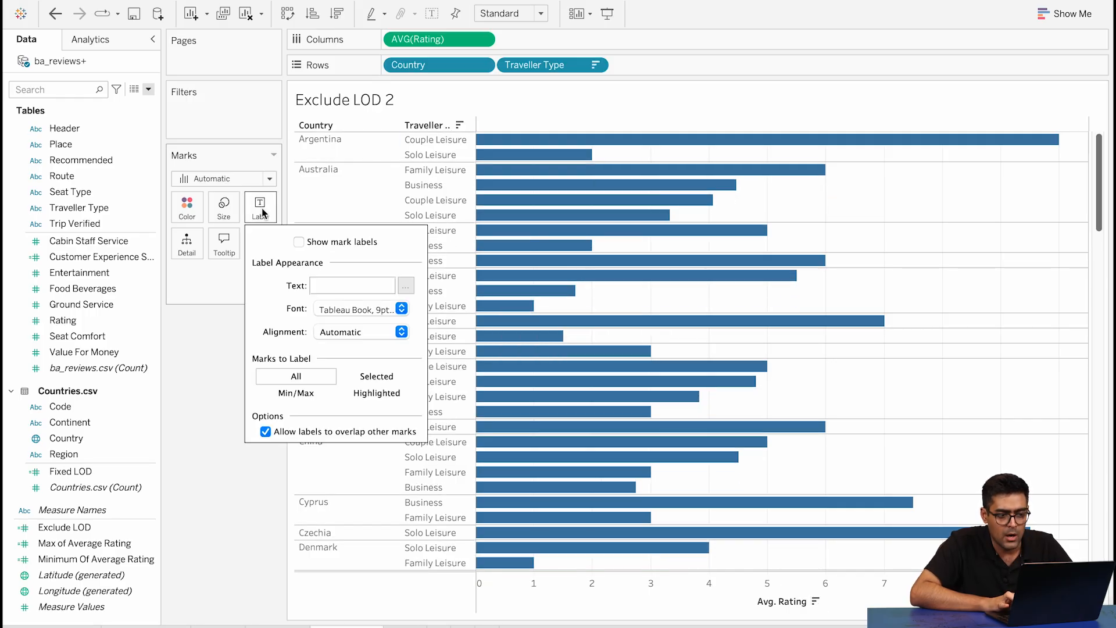
left_click(298, 241)
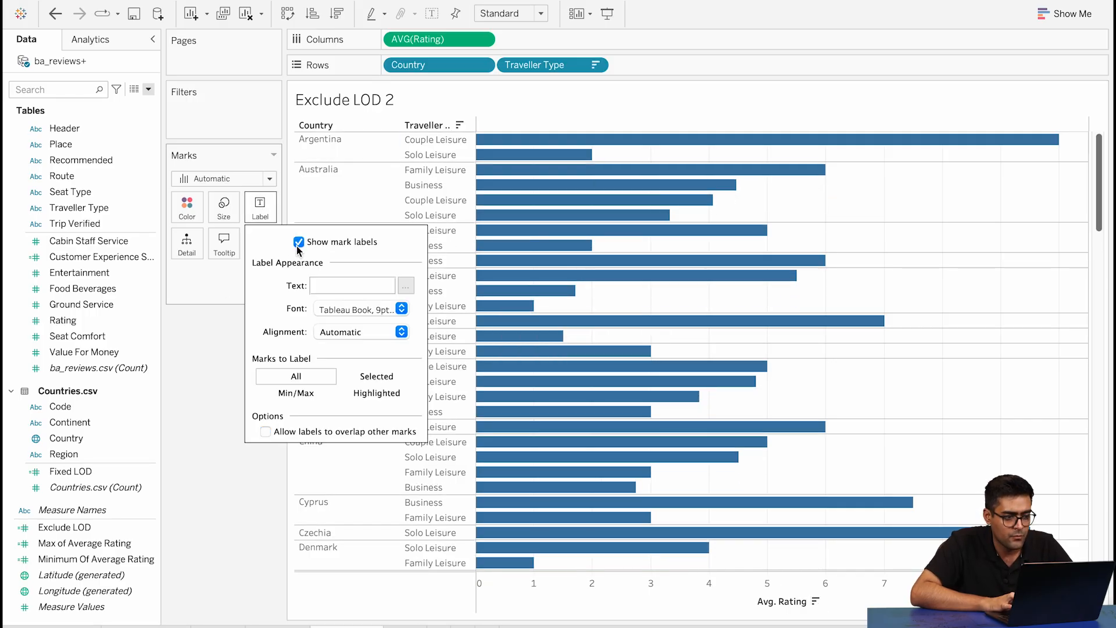
left_click(204, 364)
Add Exclude LOD to the columns beside the average rating and filter Null out of Traveller Type
left_click(93, 530)
left_click_drag(93, 531, 546, 44)
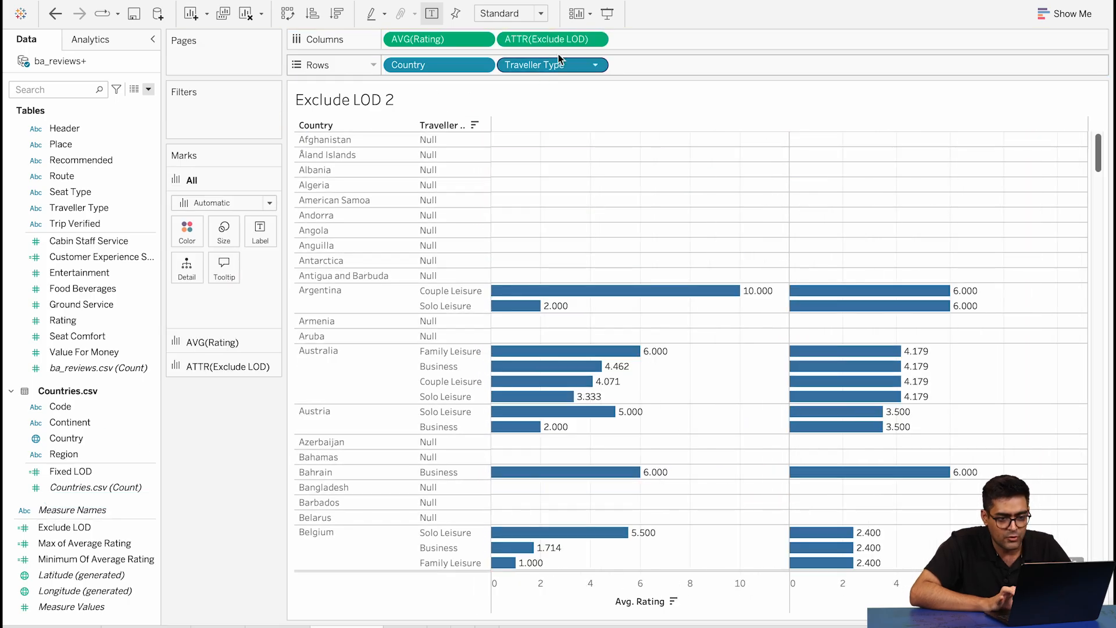
left_click(599, 67)
left_click(593, 82)
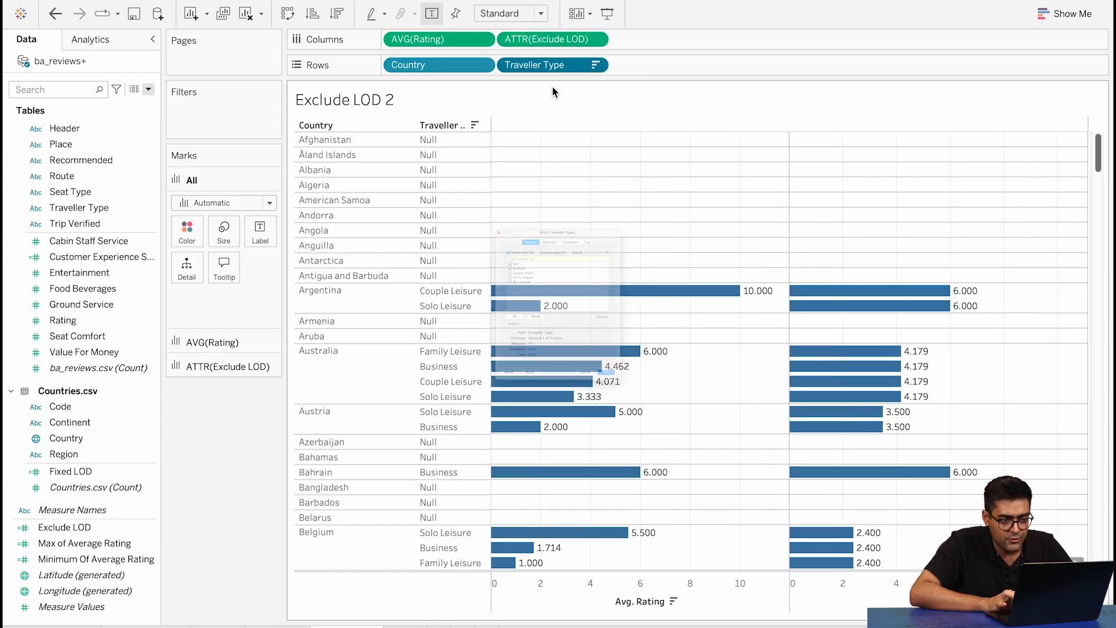
left_click(414, 184)
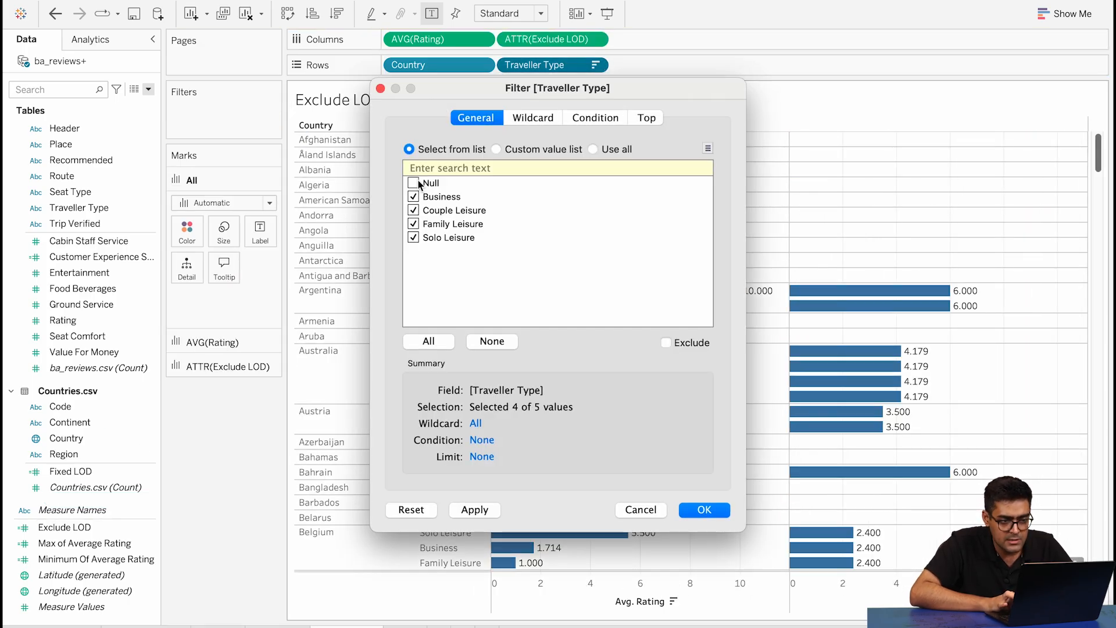
left_click(704, 510)
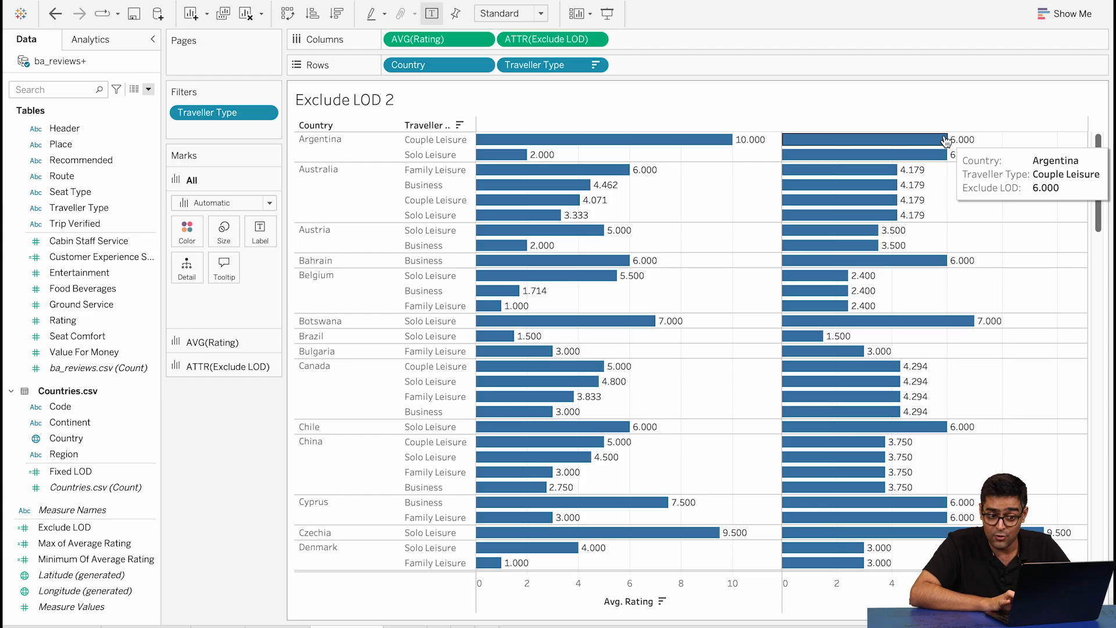
scroll(675, 313, "down", 3)
scroll(674, 313, "up", 3)
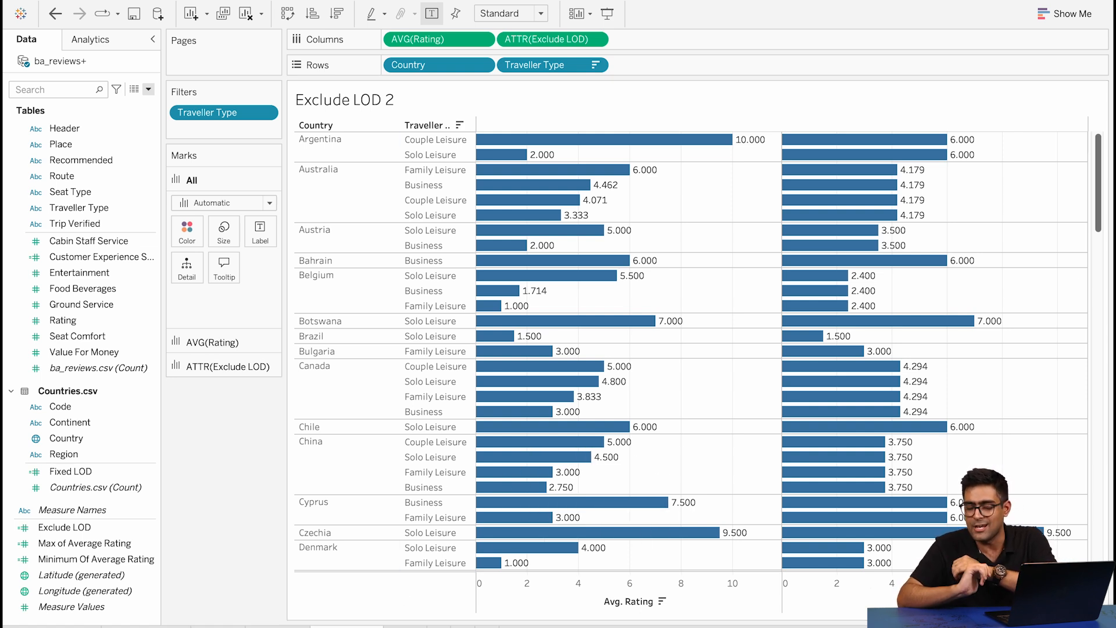
Add a new worksheet and name it Include LOD
key("ctrl+m")
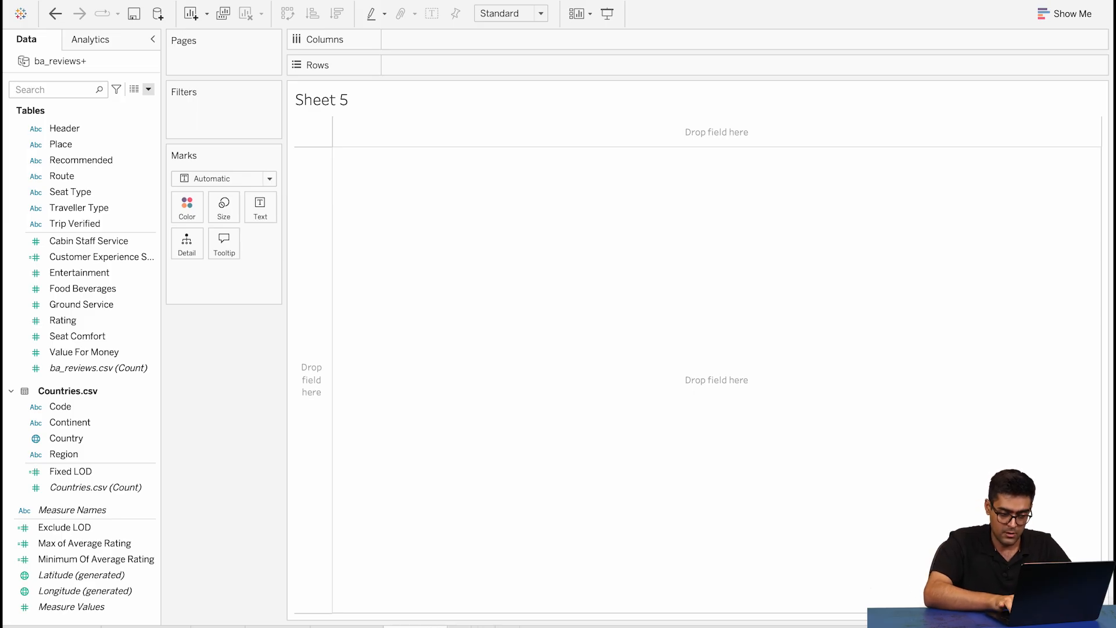
key("Return")
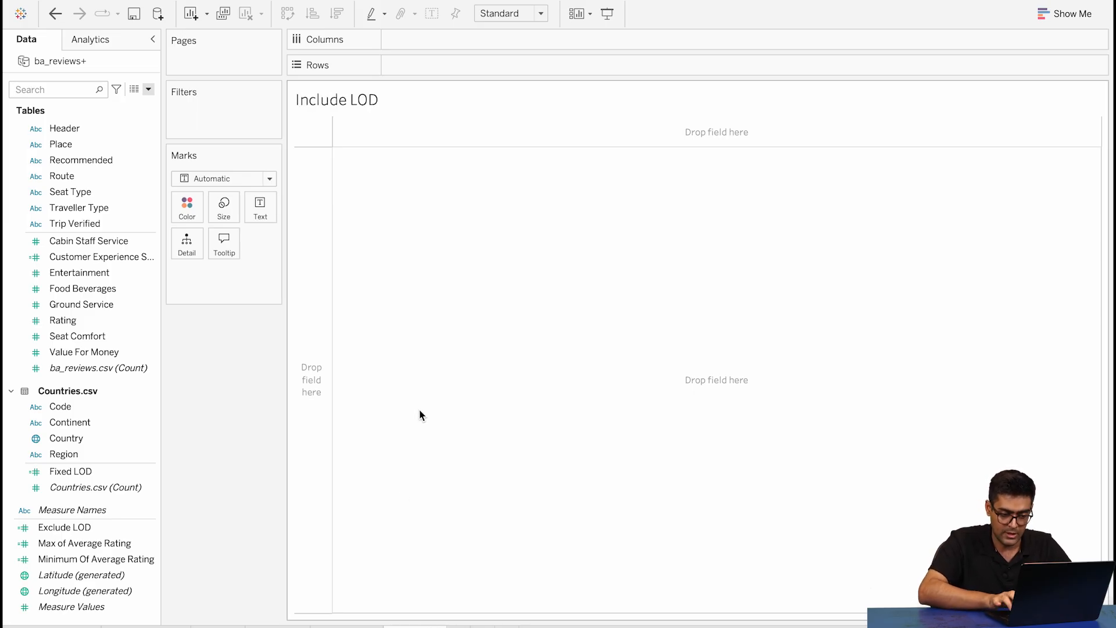
Add Seat Type and Traveller Type to the rows of the Include LOD sheet
left_click(141, 351)
left_click(114, 337)
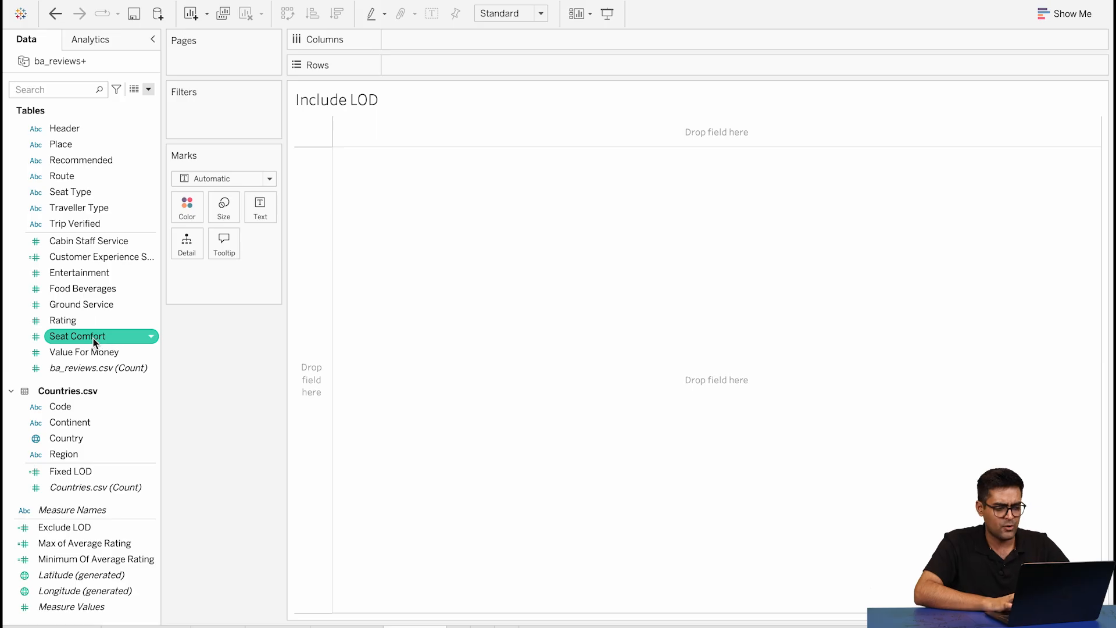
left_click(93, 223)
left_click(93, 208)
left_click_drag(93, 192, 418, 70)
left_click_drag(111, 209, 574, 67)
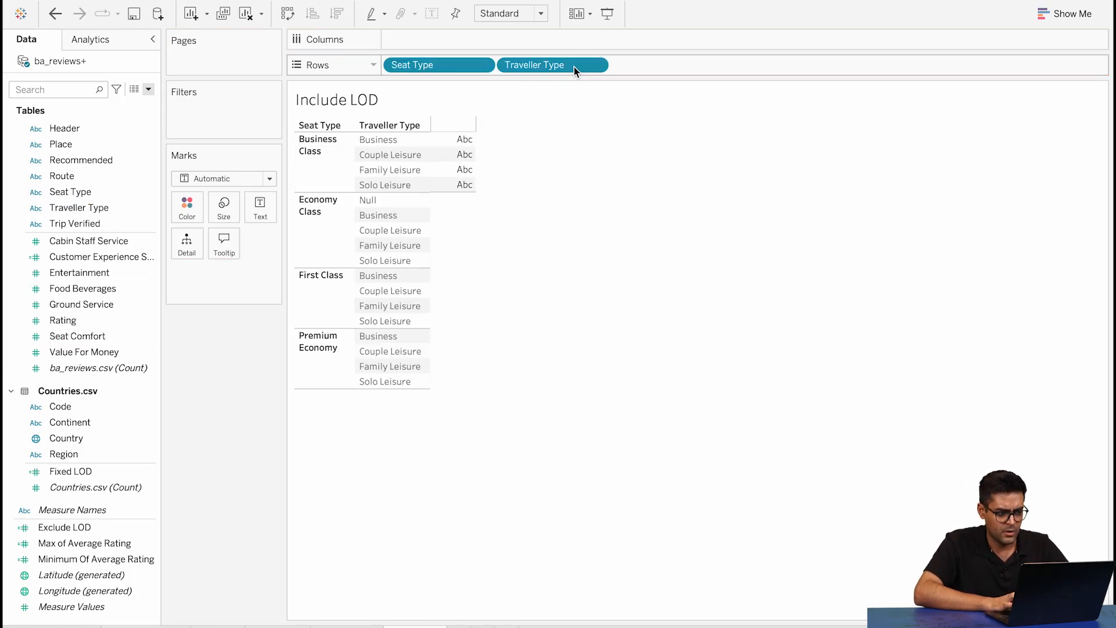
Add the average of Rating to the columns and sort the traveller types by it in descending order within each seat type
left_click_drag(82, 320, 445, 44)
left_click(482, 39)
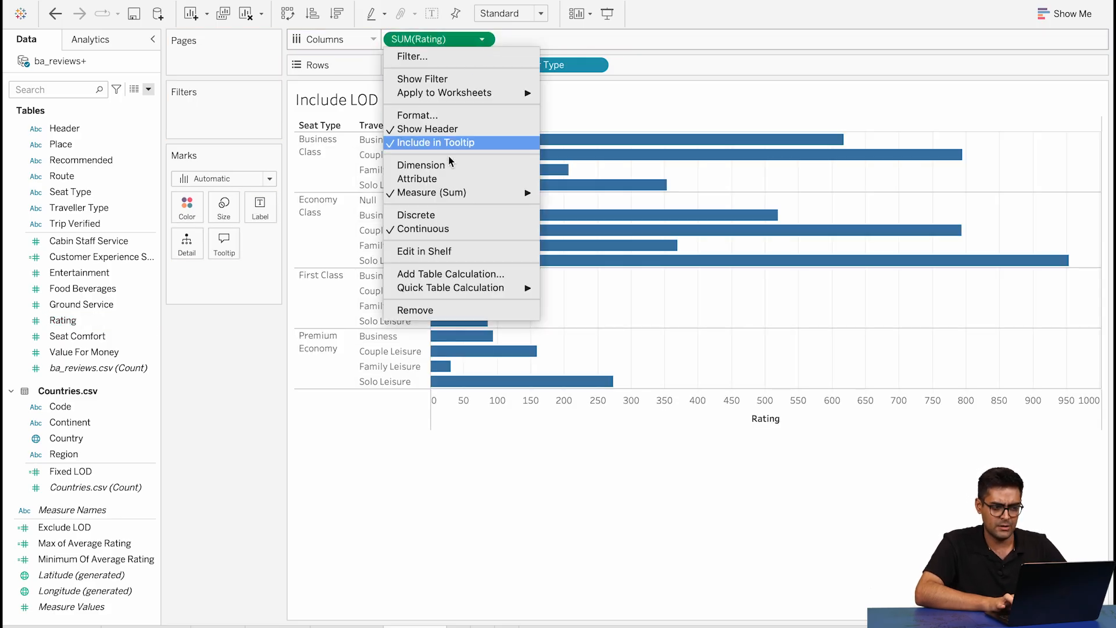
mouse_move(456, 193)
left_click(567, 206)
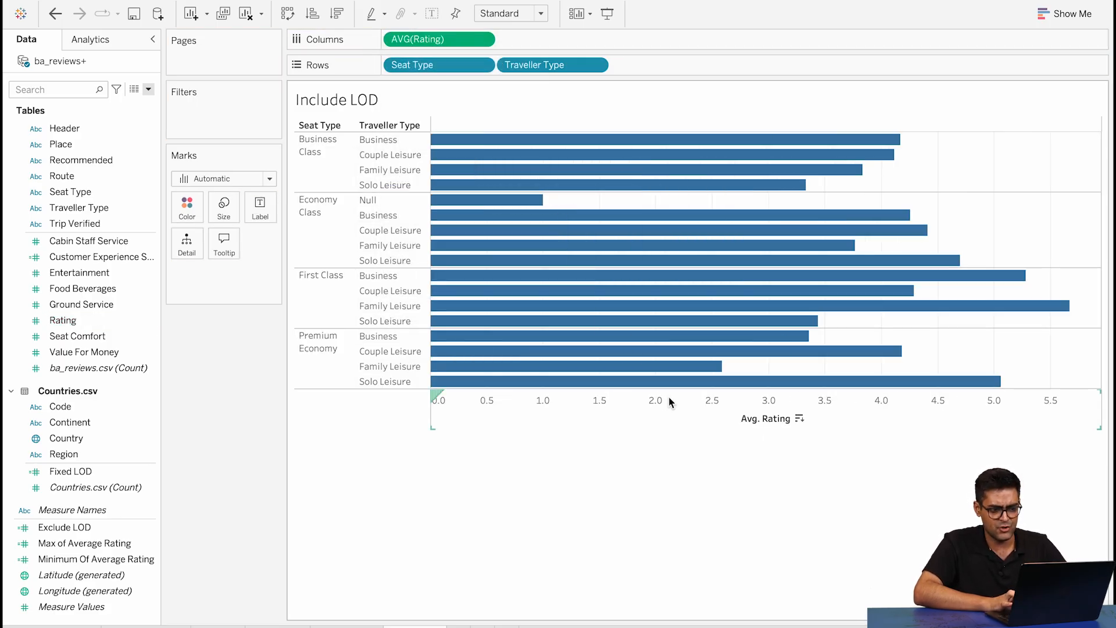
left_click(799, 418)
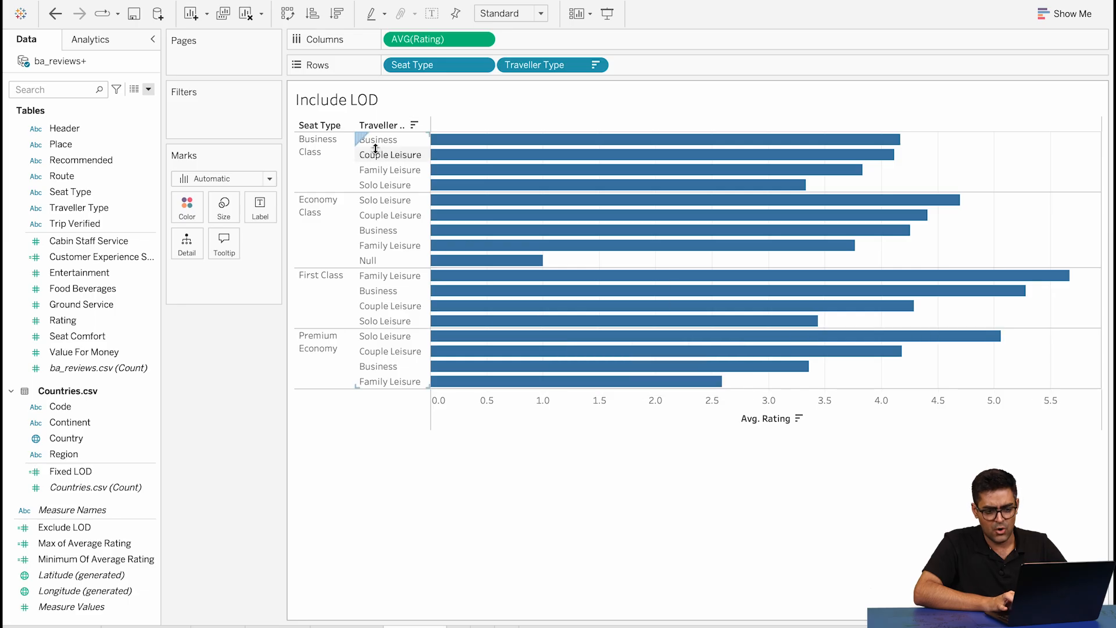
Show mark labels on the bars and replace the average rating in the columns with Exclude LOD
left_click(260, 207)
left_click(299, 241)
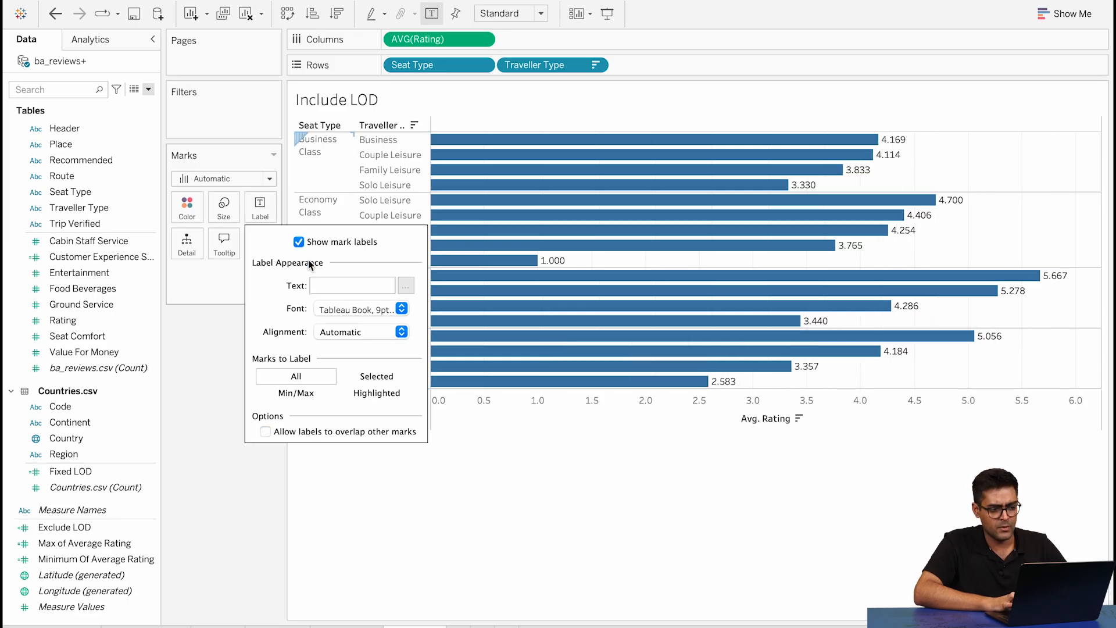
left_click(493, 513)
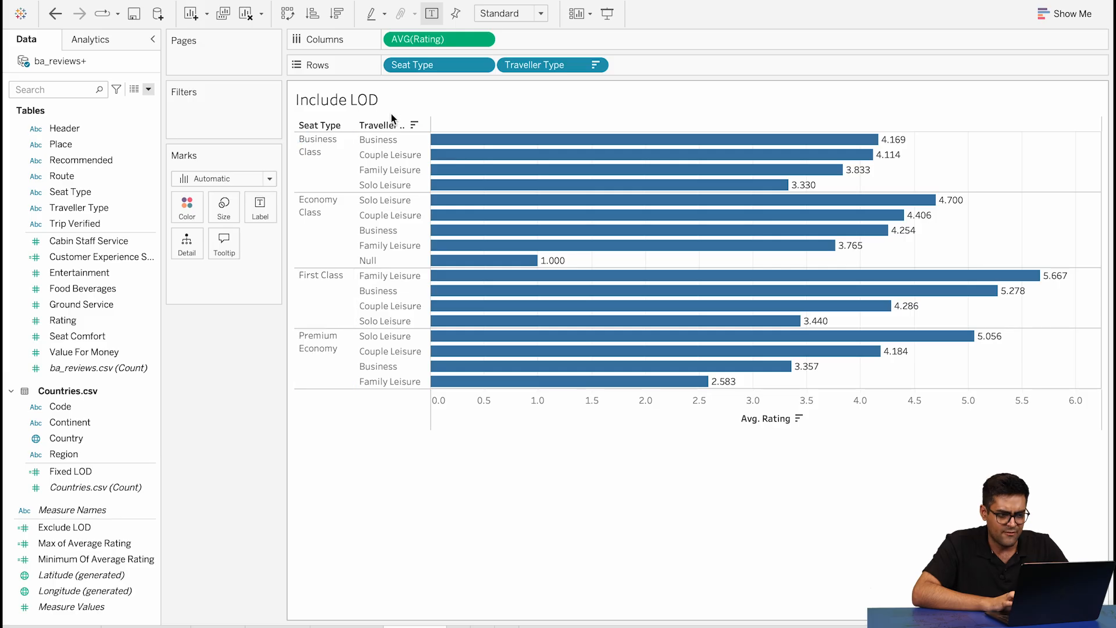
left_click_drag(100, 534, 558, 44)
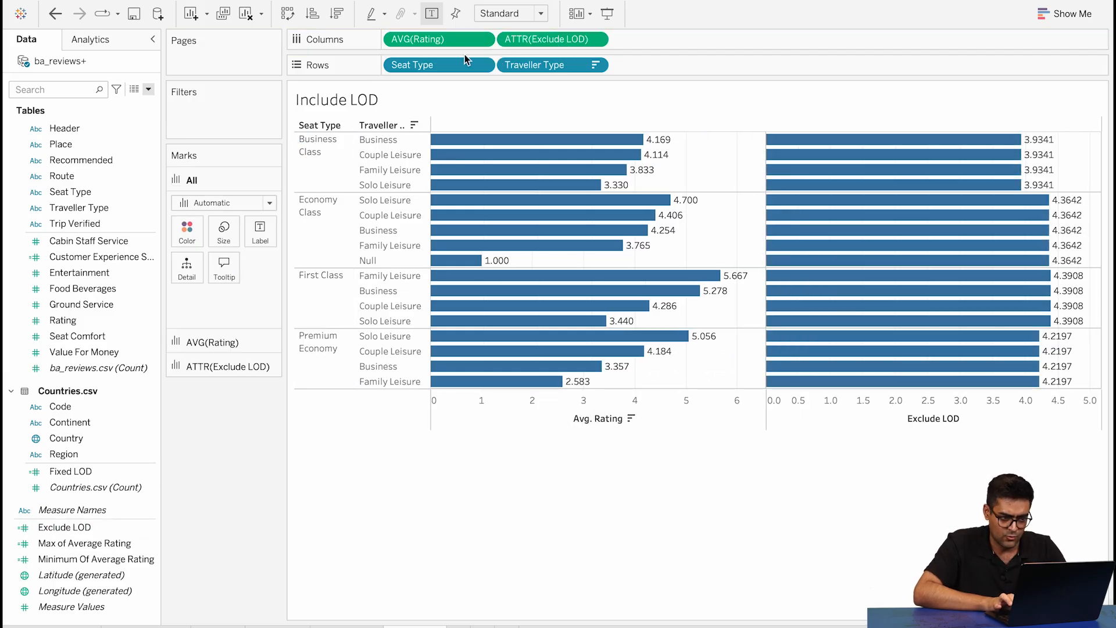
left_click_drag(442, 40, 464, 467)
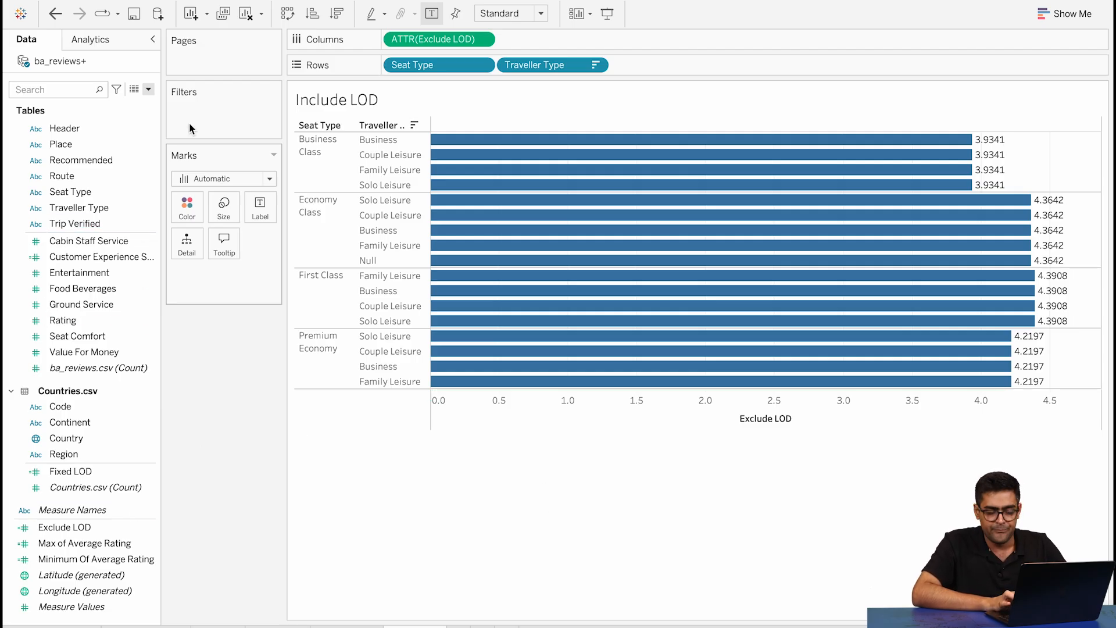
Create a new calculated field named Include LOD
left_click(149, 88)
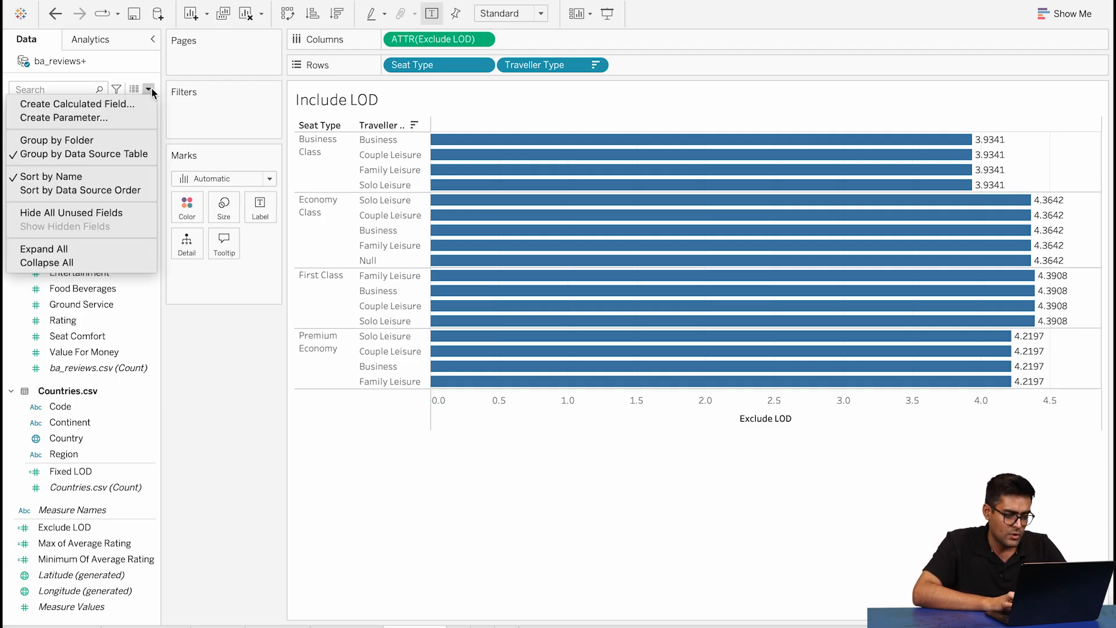
left_click(111, 108)
key("BackSpace")
type("IN")
key("BackSpace")
key("BackSpace")
type("Inlc")
key("BackSpace")
key("BackSpace")
type("clude LOD")
Start the field's formula with an opening brace and the INCLUDE keyword
left_click(441, 199)
type("{ ICNC")
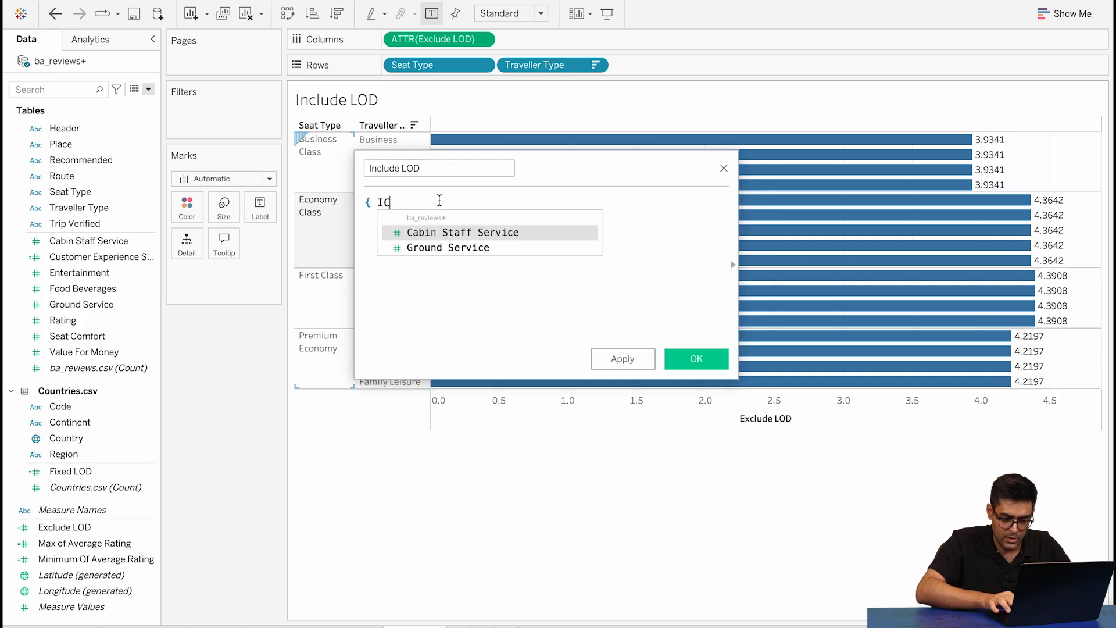
key("BackSpace")
key("BackSpace")
key("BackSpace")
type("NC")
key("Return")
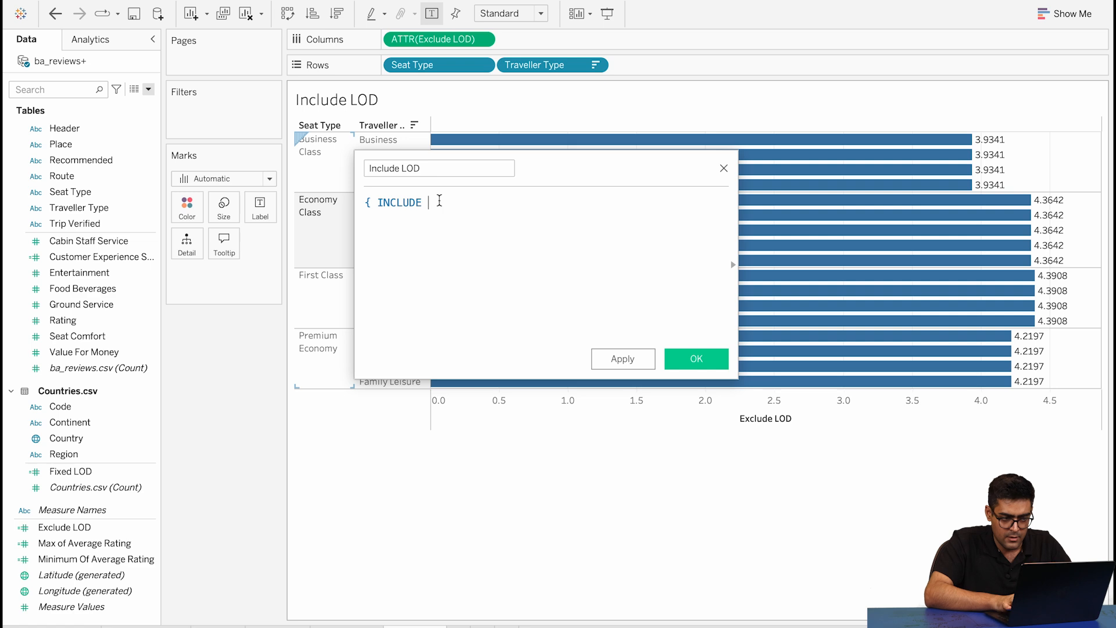
Enter Trip Verified as the dimension of the INCLUDE expression
type("Trve")
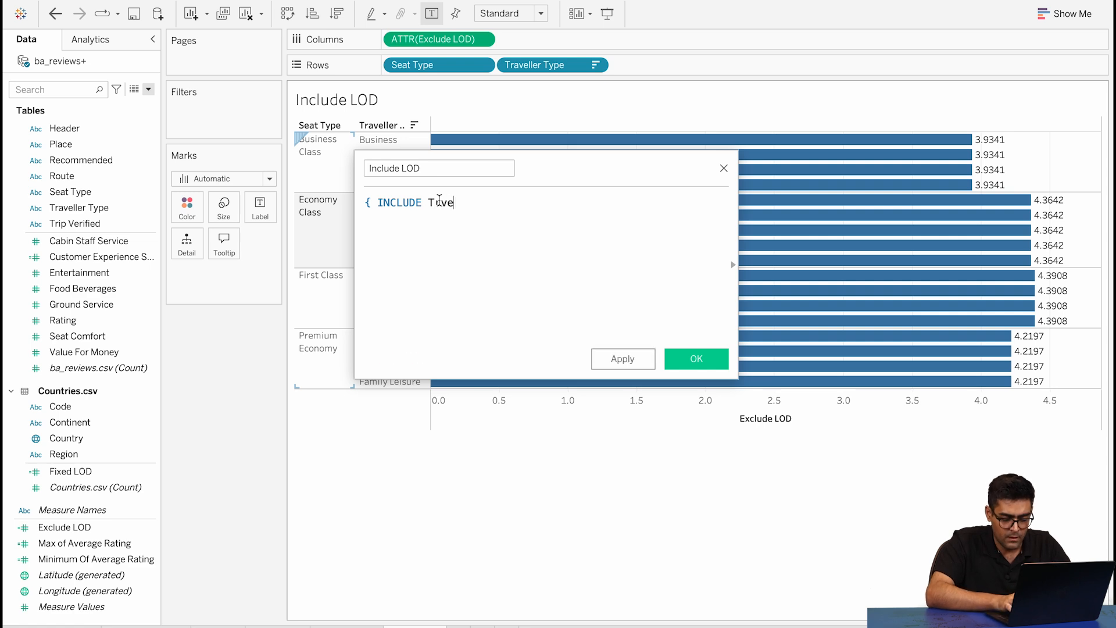
key("BackSpace")
key("BackSpace")
key("BackSpace")
type("eva")
key("BackSpace")
key("BackSpace")
type("a")
key("BackSpace")
key("BackSpace")
type("e")
key("BackSpace")
type("rave")
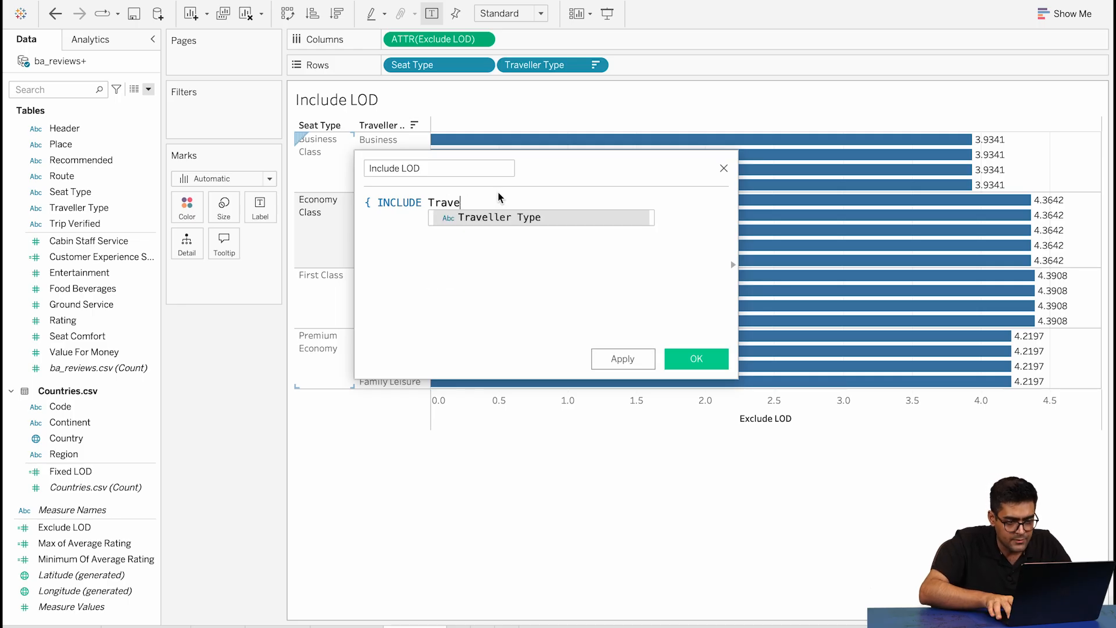
key("BackSpace")
key("BackSpace")
key("BackSpace")
type("ip")
left_click(489, 216)
Complete the expression with AVG of Rating as its aggregation and save the calculated field
type(": SUM")
key("BackSpace")
key("BackSpace")
key("BackSpace")
type("AVG(")
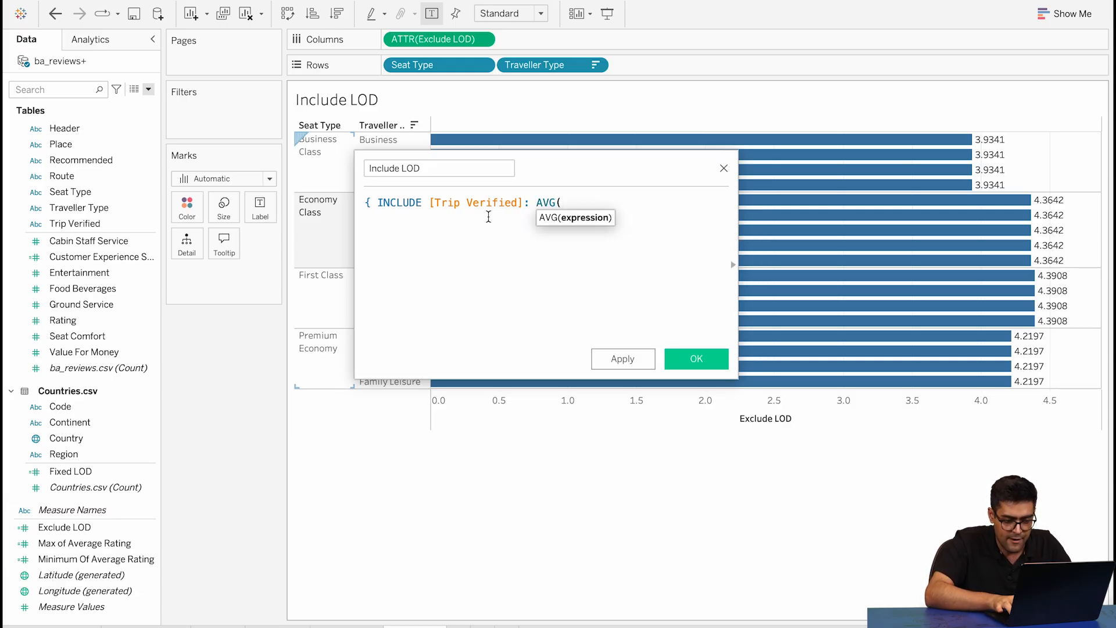
type("[Rating")
key("Return")
type("}")
left_click(688, 355)
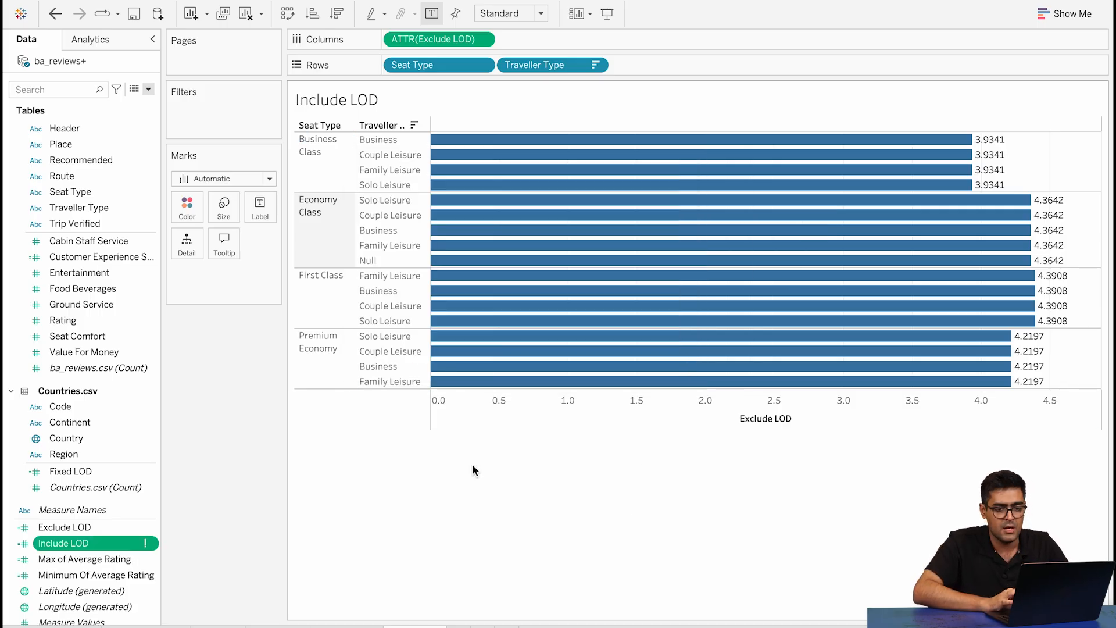
Correct the Include LOD formula to { INCLUDE [Trip Verified]: AVG([Rating]) } by adding the missing closing parenthesis, and save it
left_click(150, 545)
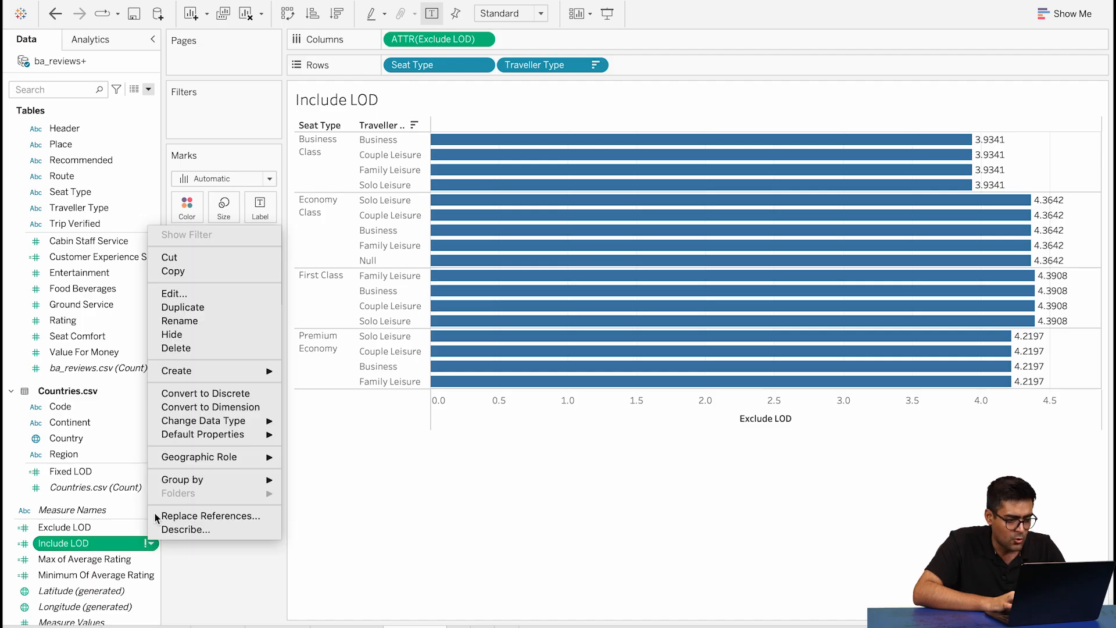
left_click(203, 296)
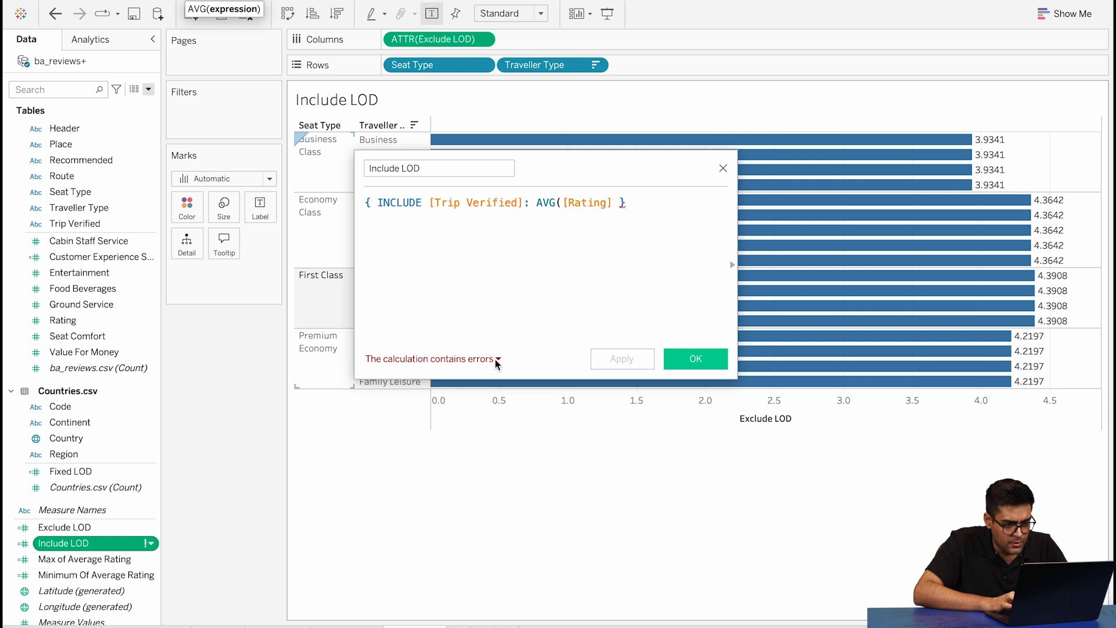
left_click(620, 207)
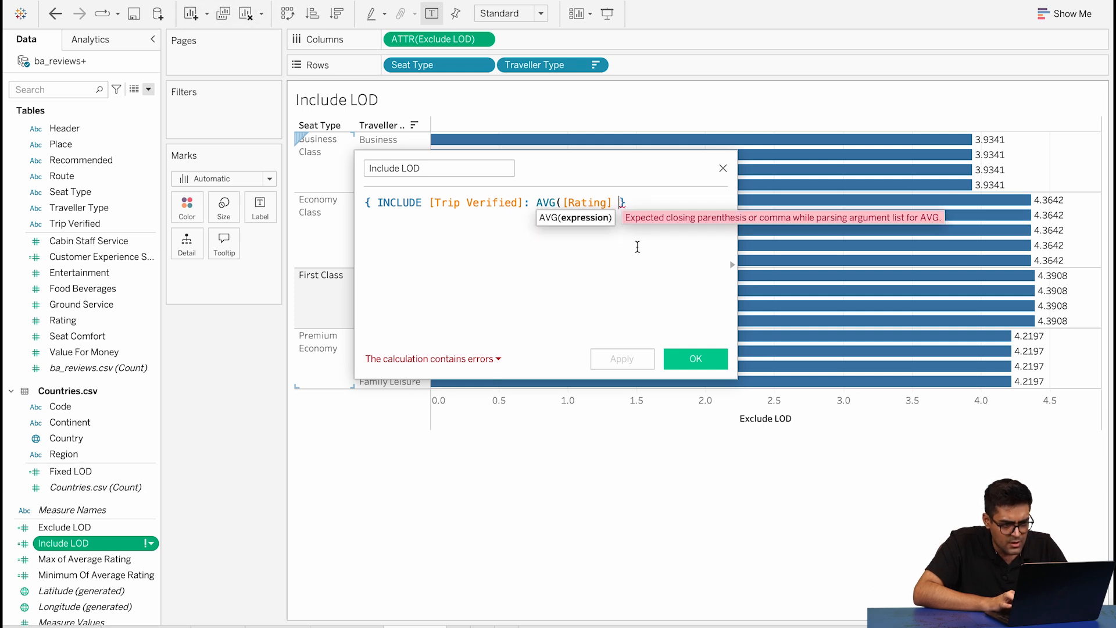
type(")")
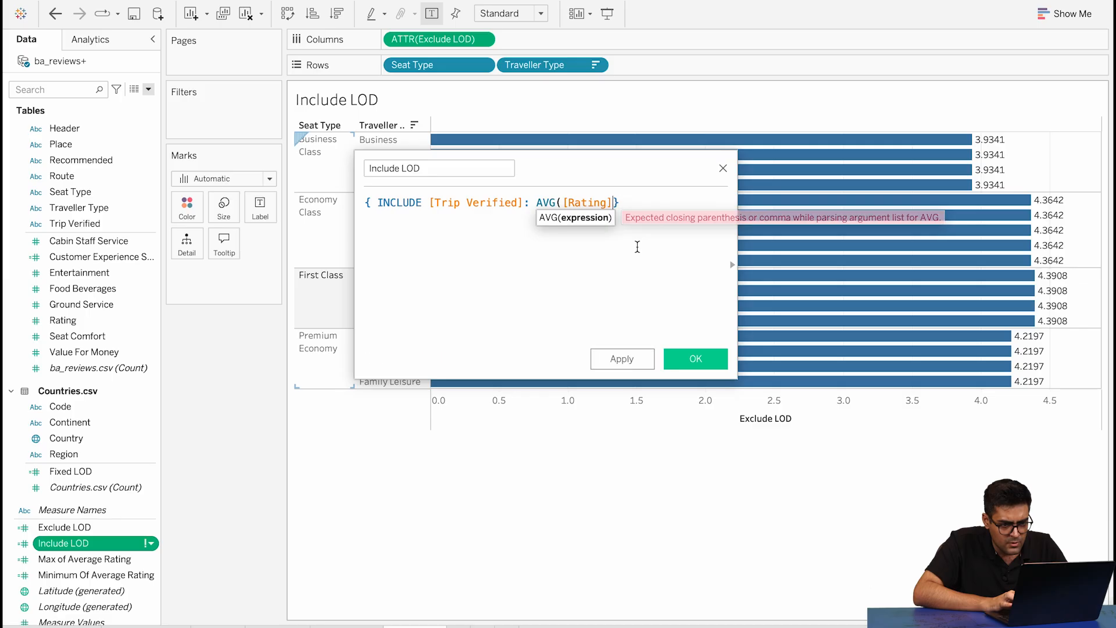
type(")")
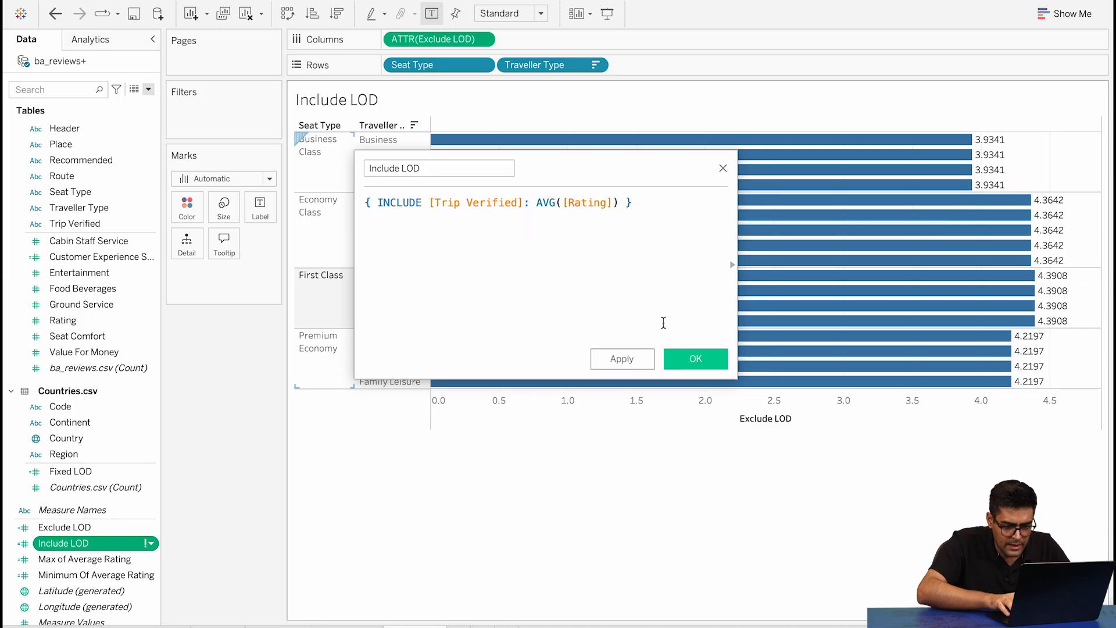
left_click(685, 359)
Add Include LOD to the columns after Exclude LOD and Trip Verified to the rows after Traveller Type
left_click(103, 531)
left_click_drag(76, 543, 550, 38)
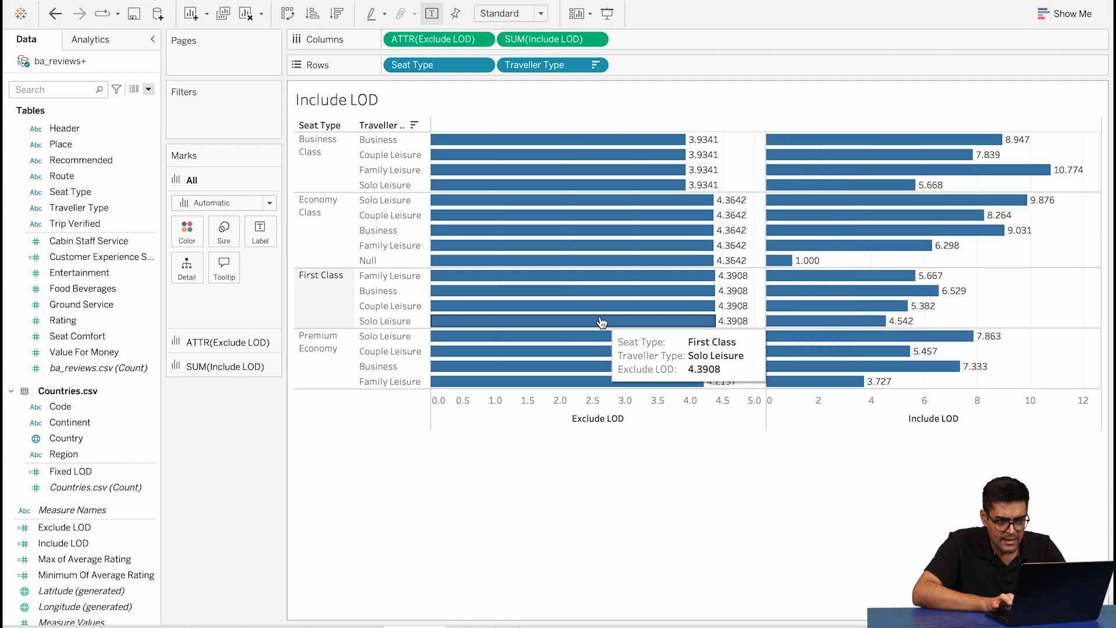
mouse_move(917, 347)
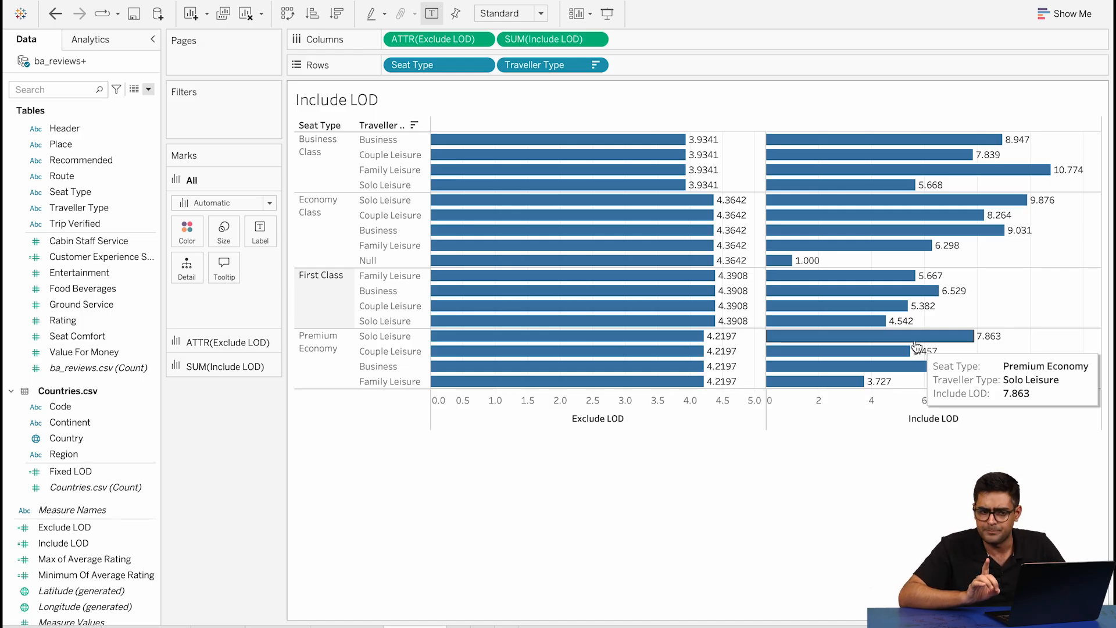
left_click(85, 208)
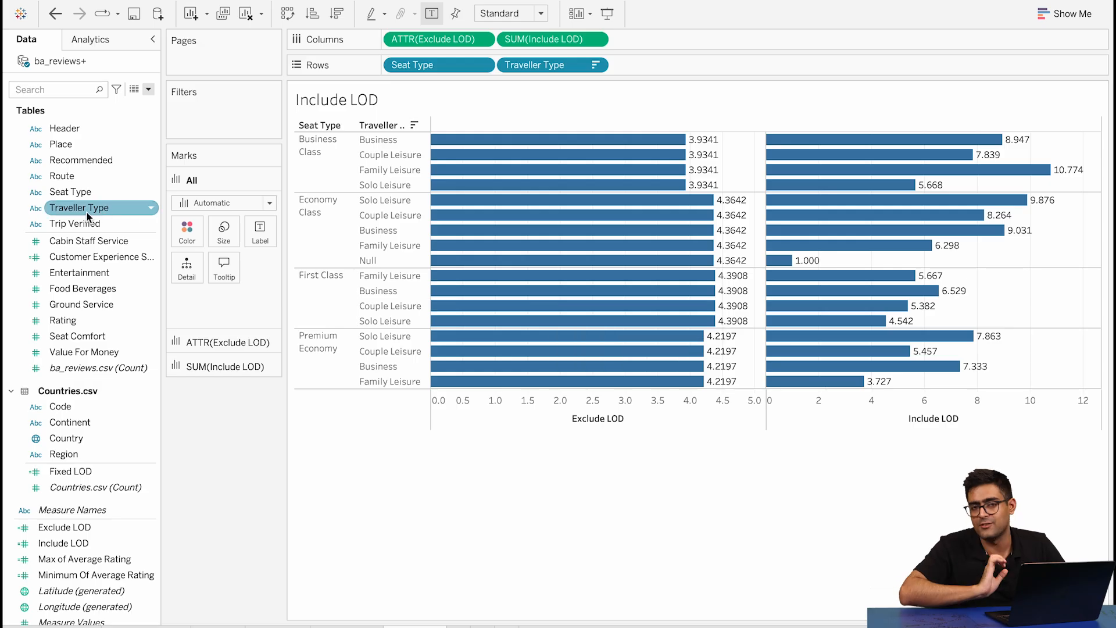
left_click_drag(75, 224, 637, 65)
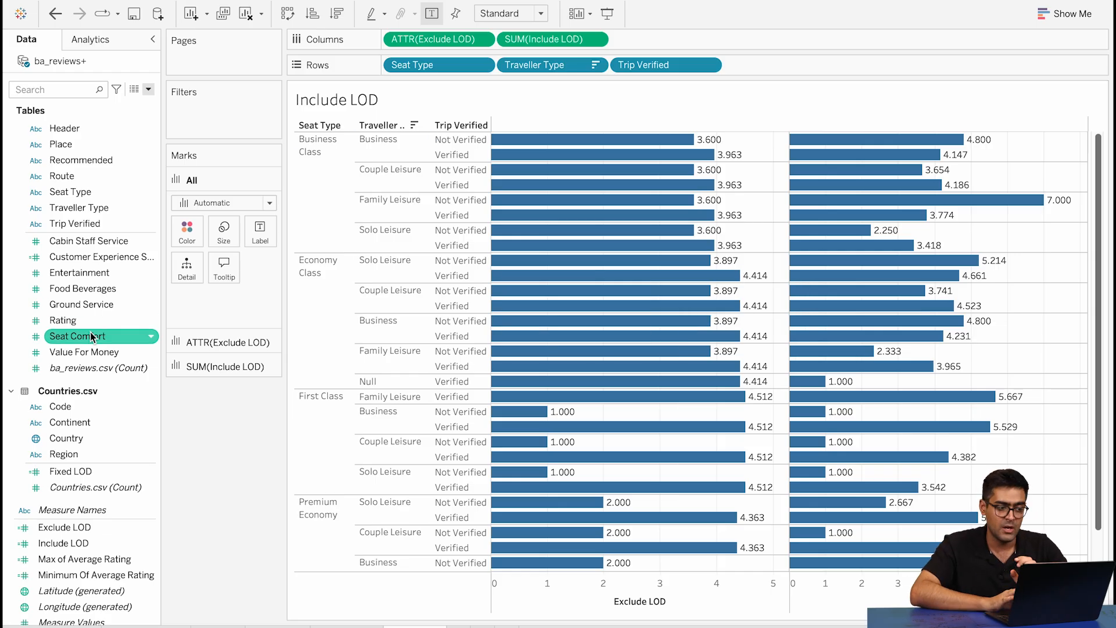
Add Rating to the columns ahead of Exclude LOD and aggregate it as an average
left_click_drag(70, 320, 404, 41)
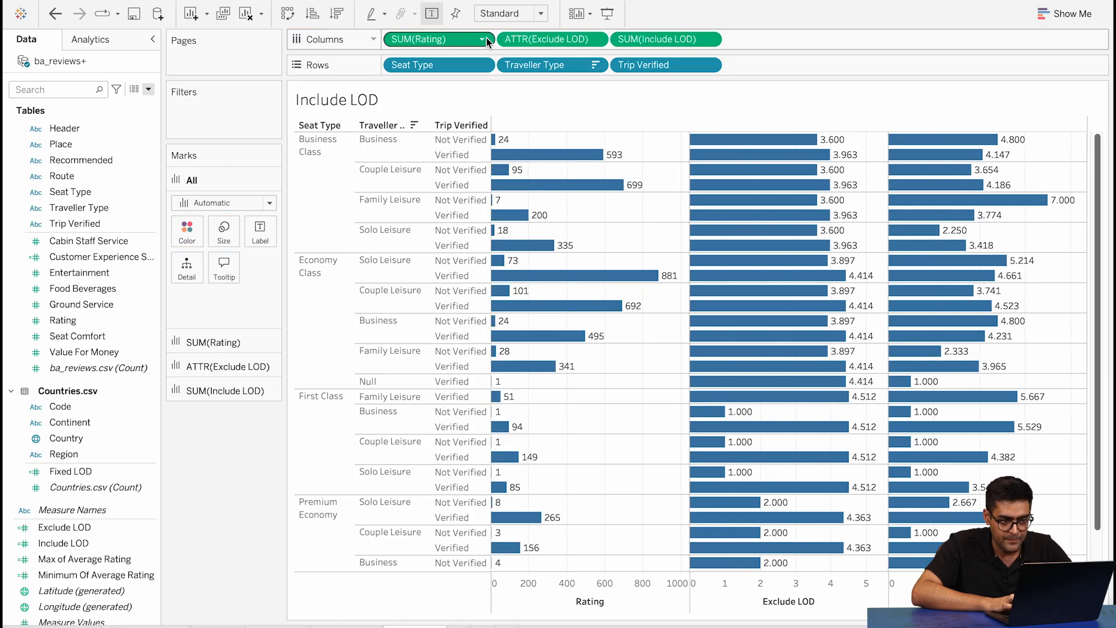
left_click(482, 39)
mouse_move(501, 194)
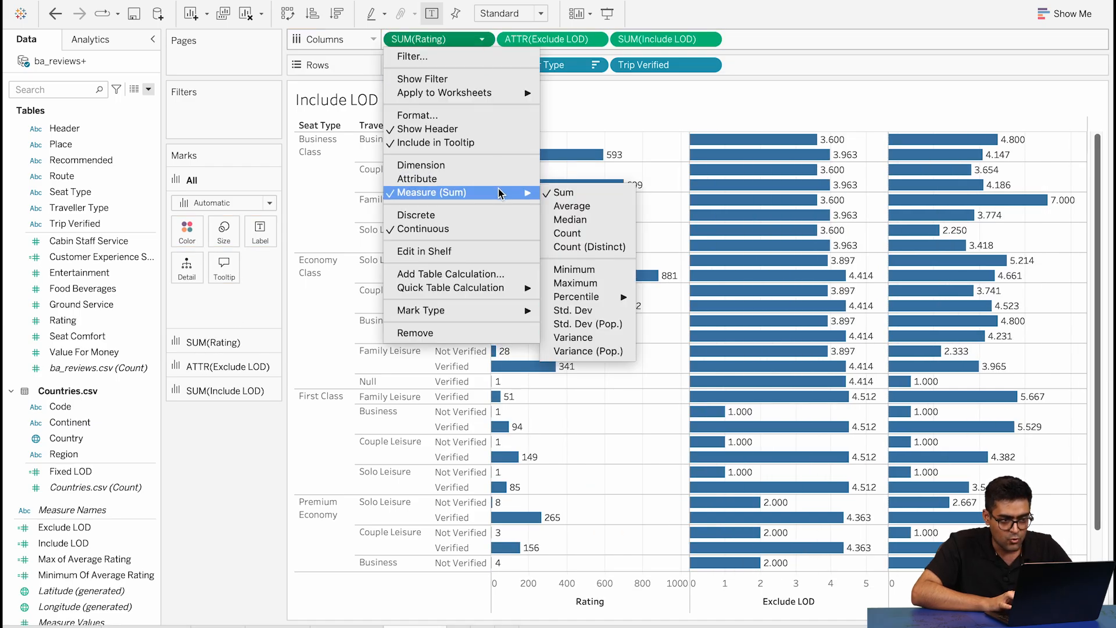
left_click(570, 208)
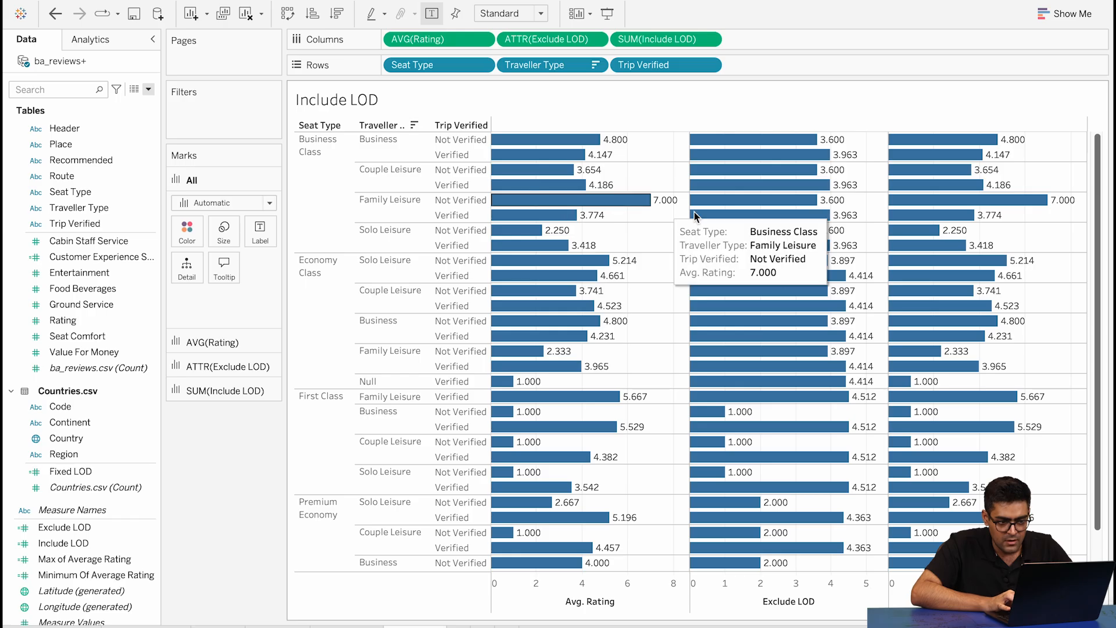